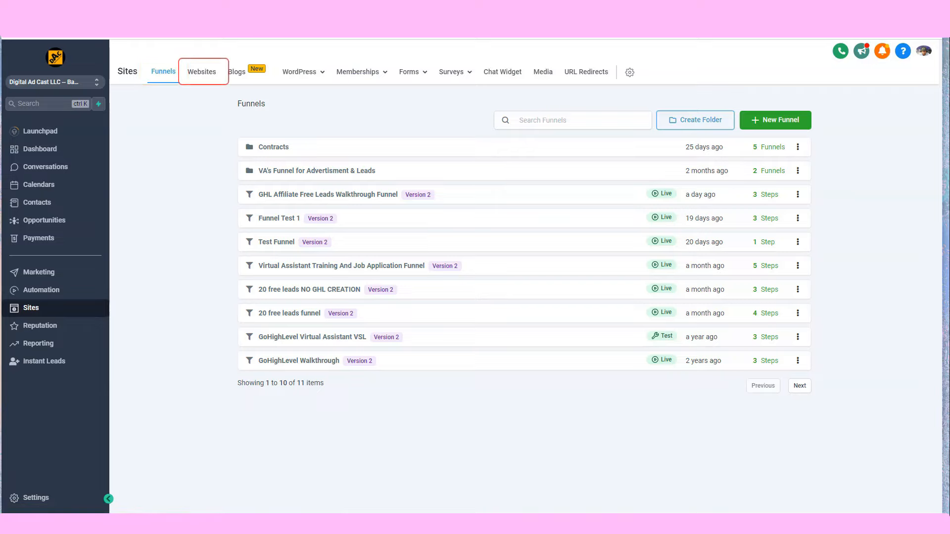
- Start a new website from the template library and browse the templates in the Insurance category
click(201, 72)
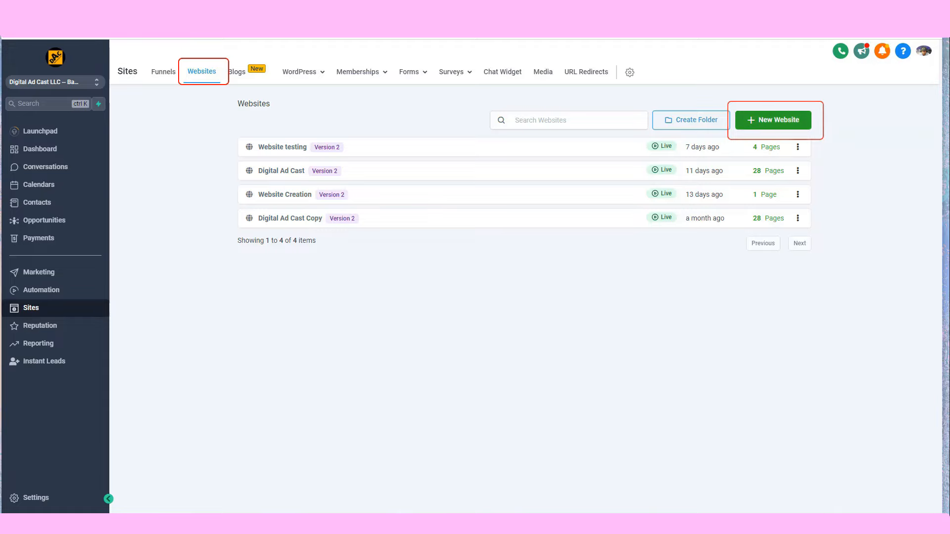
click(773, 120)
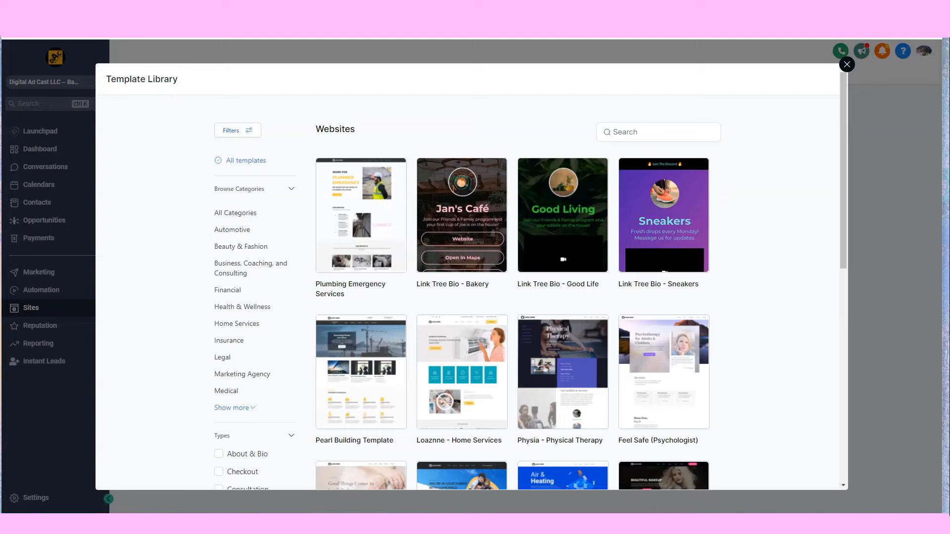
scroll(467, 292, down, 1)
scroll(467, 292, up, 1)
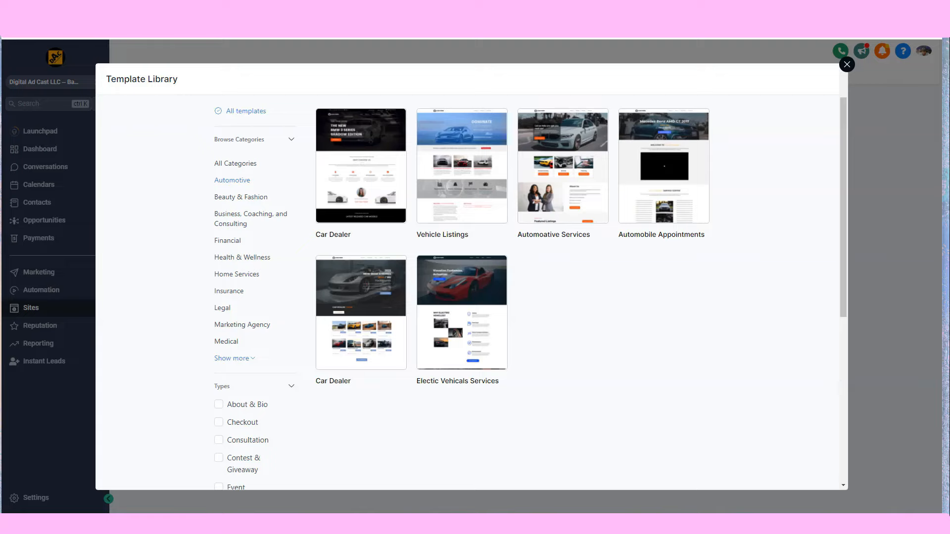
click(229, 292)
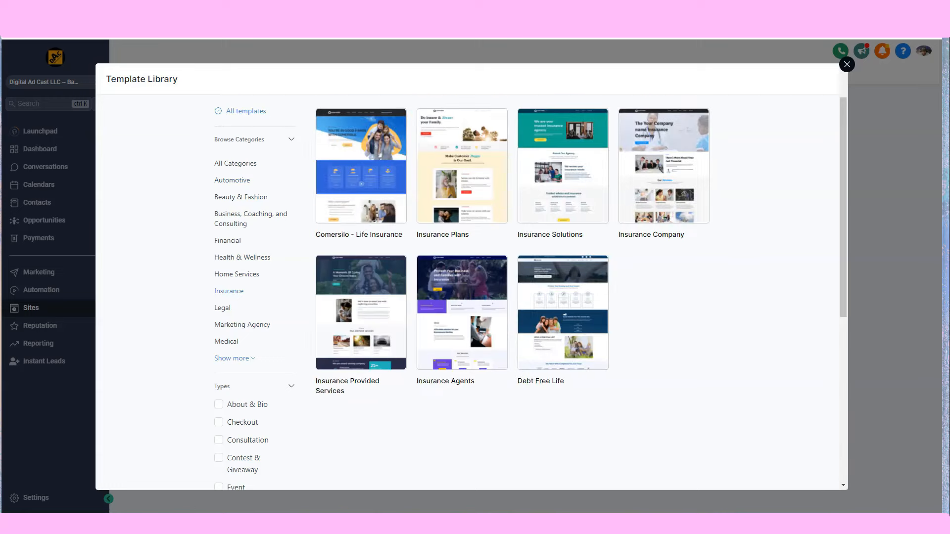
scroll(468, 291, down, 2)
scroll(467, 292, down, 3)
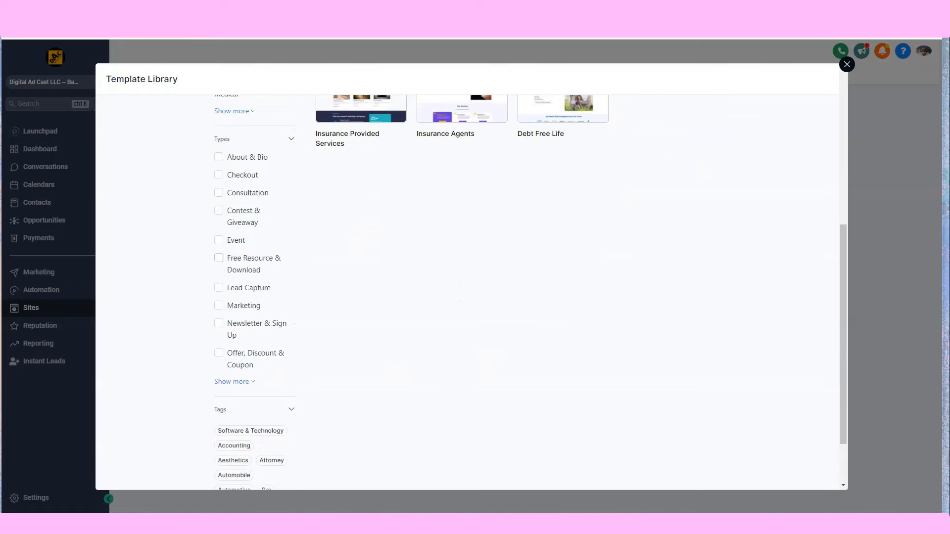
scroll(467, 292, up, 6)
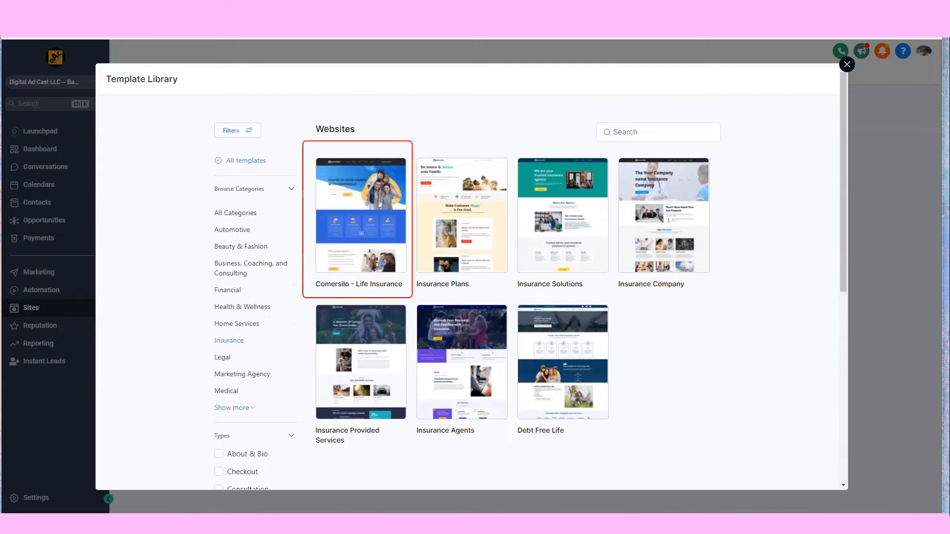
- Select the Comersilo - Life Insurance template and accept its image-rights terms to get it
mouse_move(362, 215)
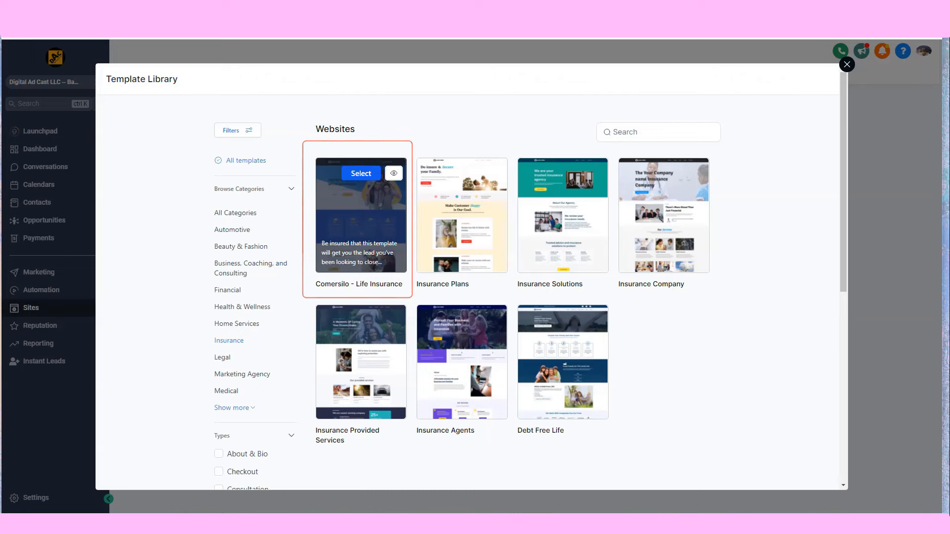
click(362, 173)
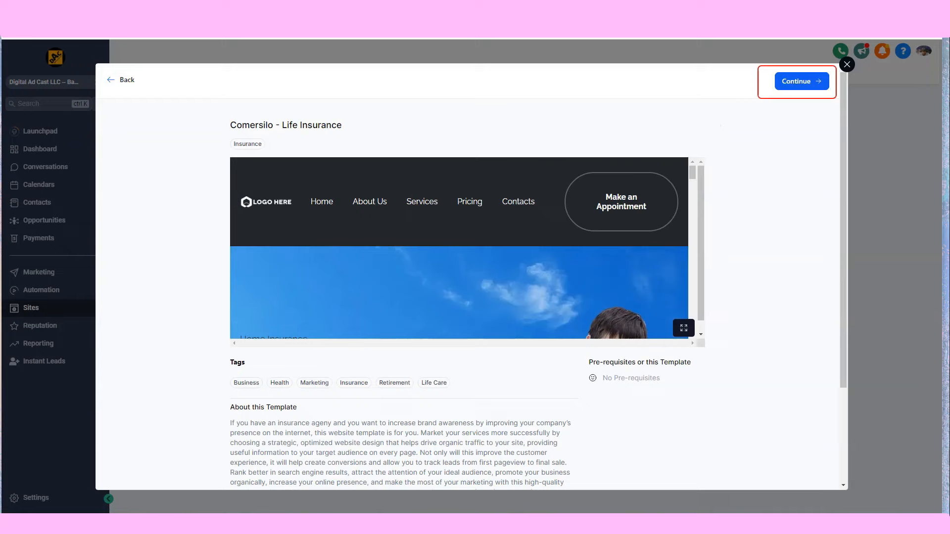
click(802, 81)
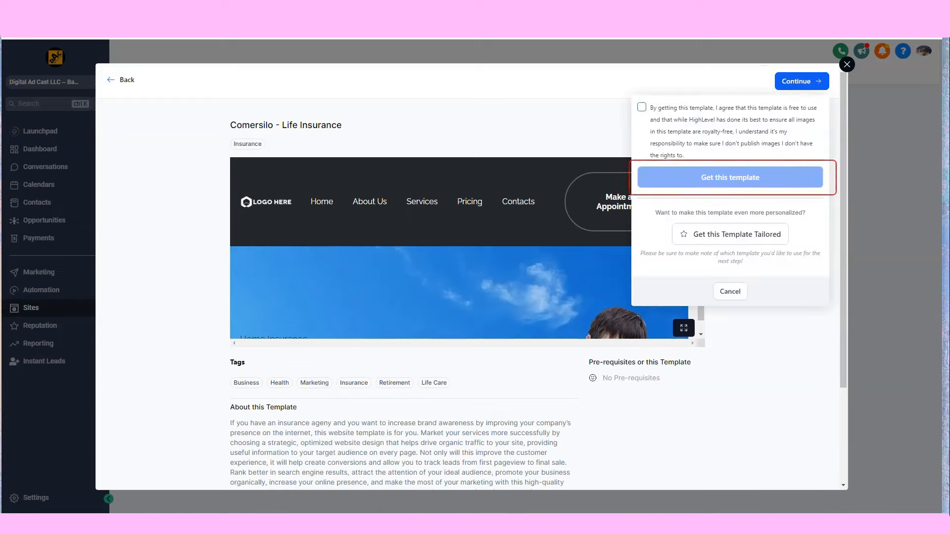
click(641, 106)
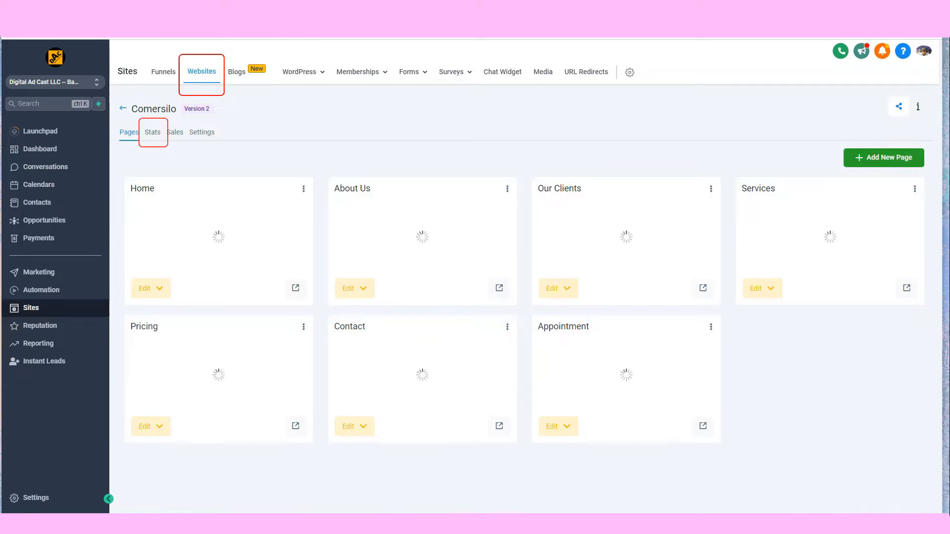
- Review the statistics and sales records of the Comersilo website
click(153, 132)
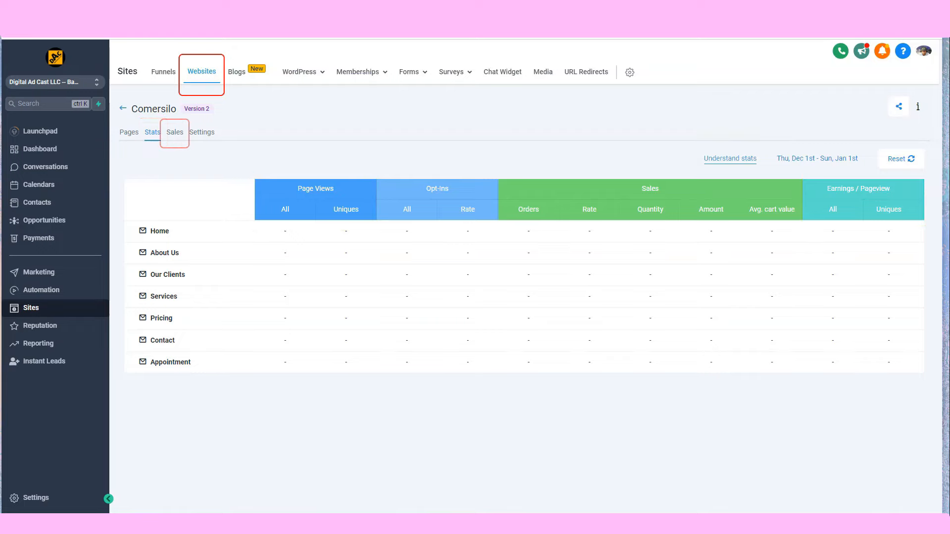
click(175, 132)
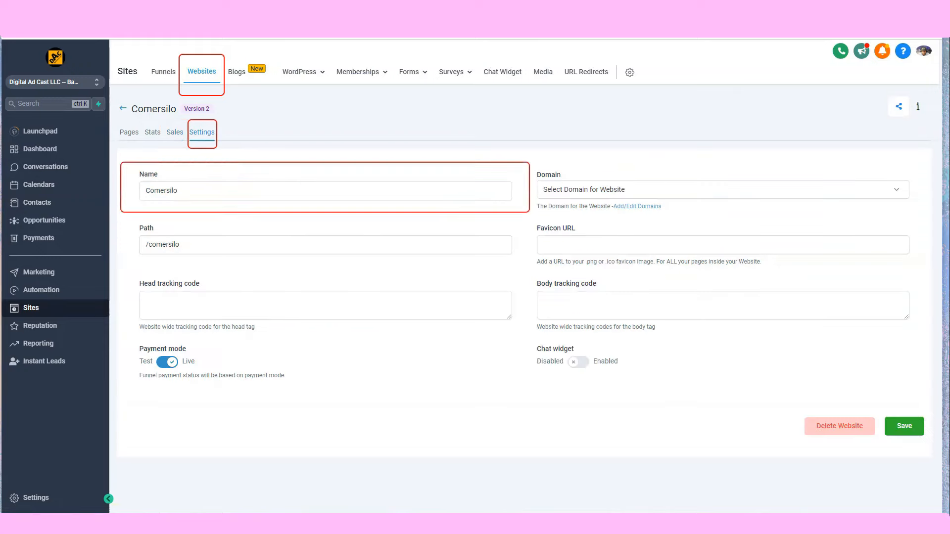
- Examine the Comersilo website's name and domain choices in its settings, including the option for adding or editing domains
drag(179, 191, 145, 191)
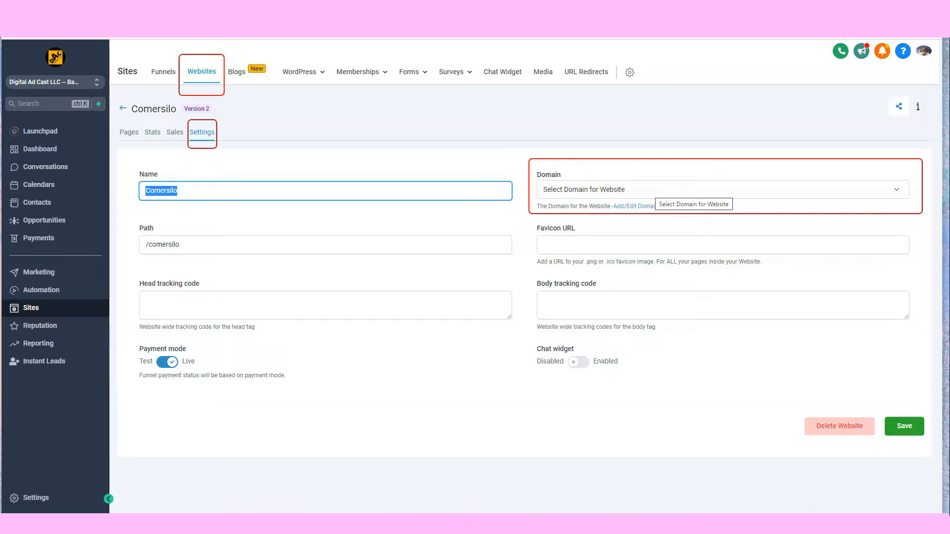
click(723, 190)
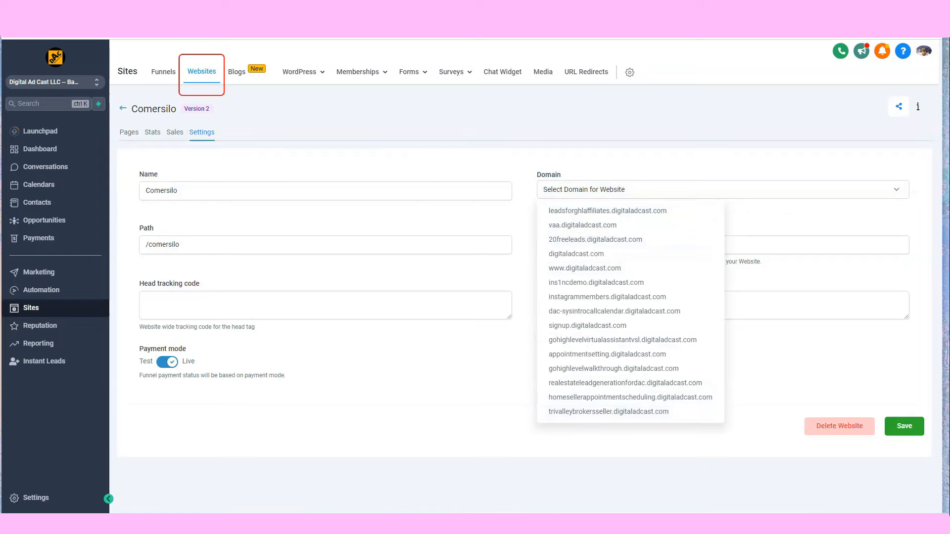
key(Escape)
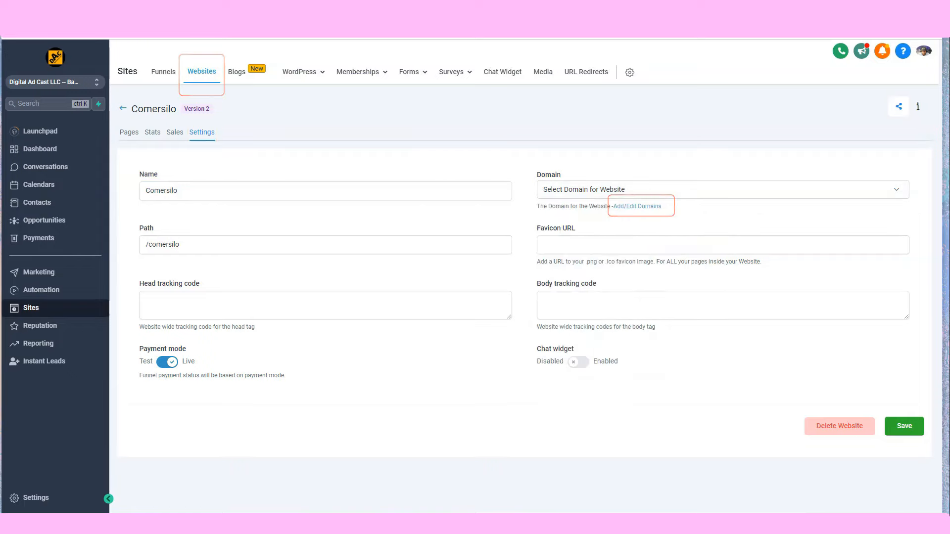
click(637, 206)
click(876, 97)
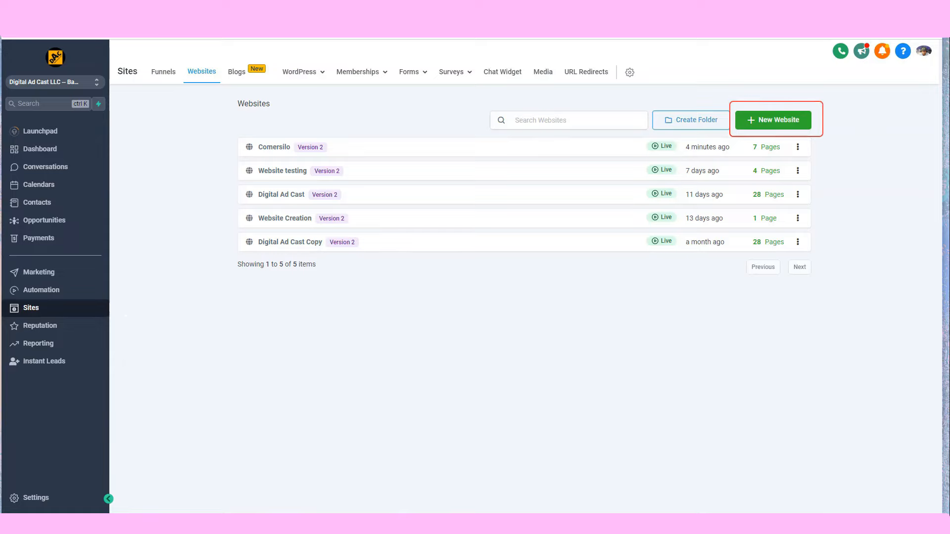
- Create a new website without a template, named My New Marketing Website
click(773, 120)
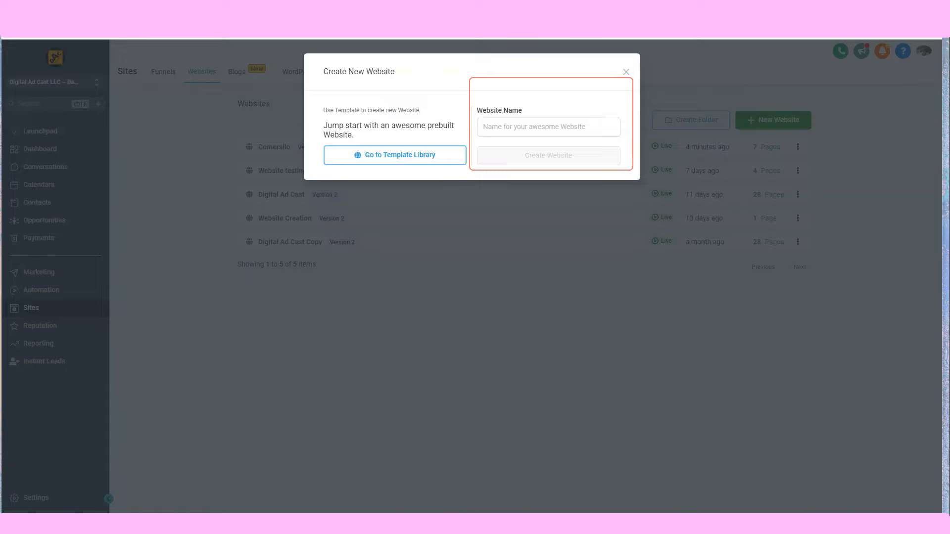
click(548, 127)
text(My New Marketing)
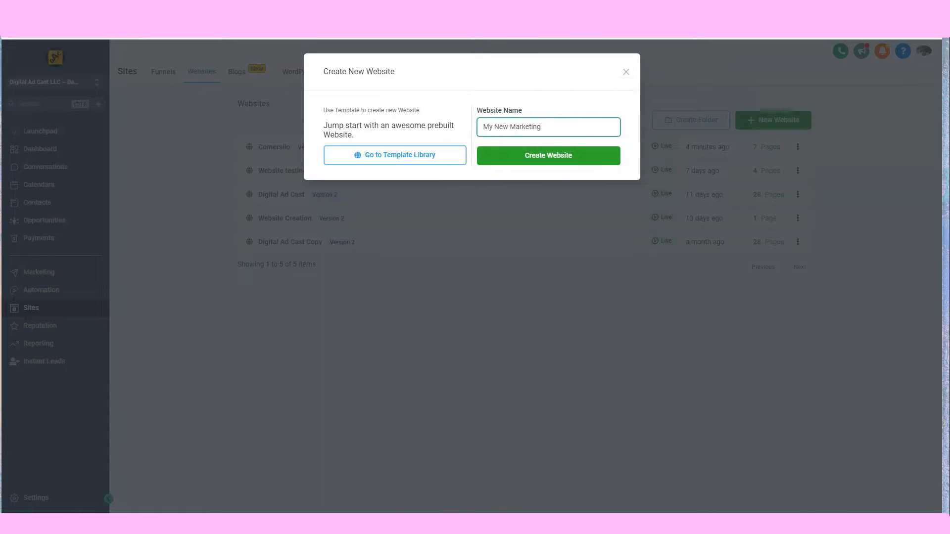
text( W)
key(BackSpace)
text(Website)
click(548, 156)
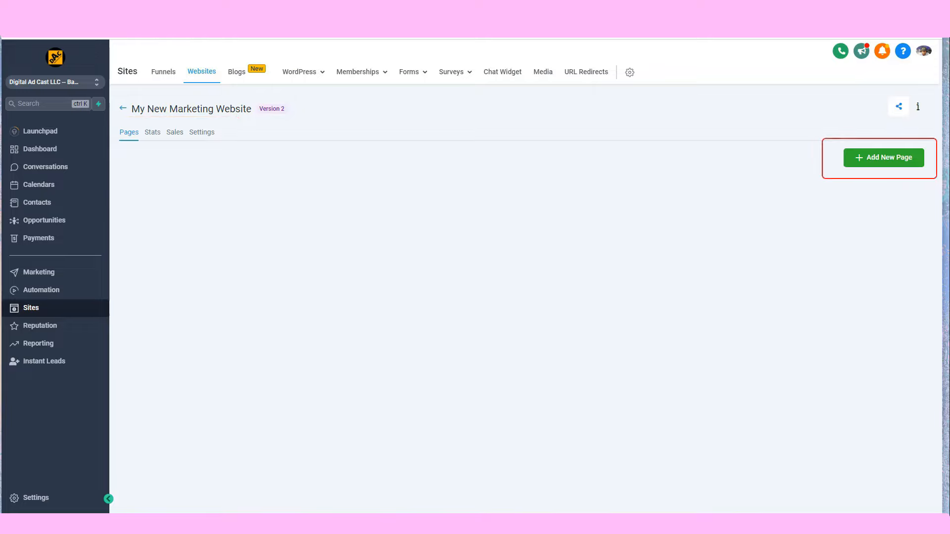
- Add a page named Home Page with the path /home-page to My New Marketing Website
click(883, 158)
text(H)
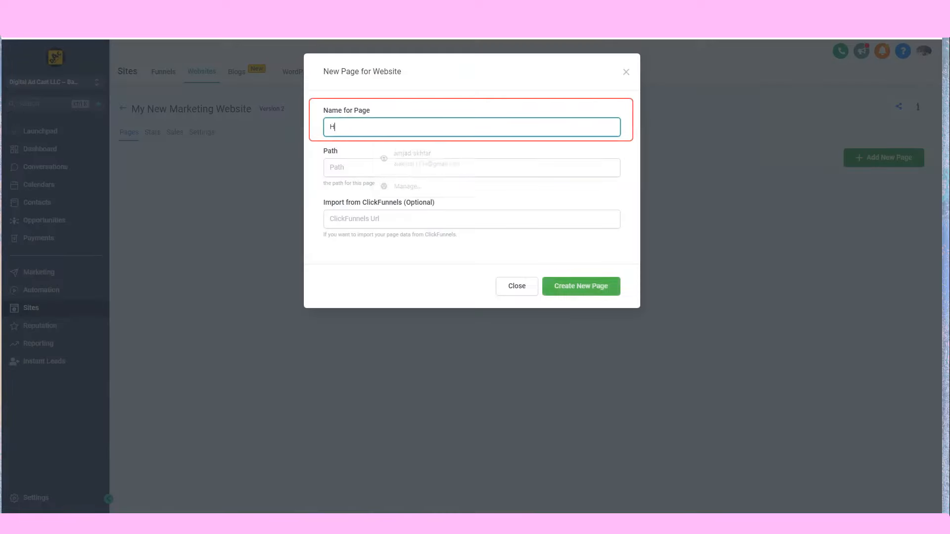
text(ome Page)
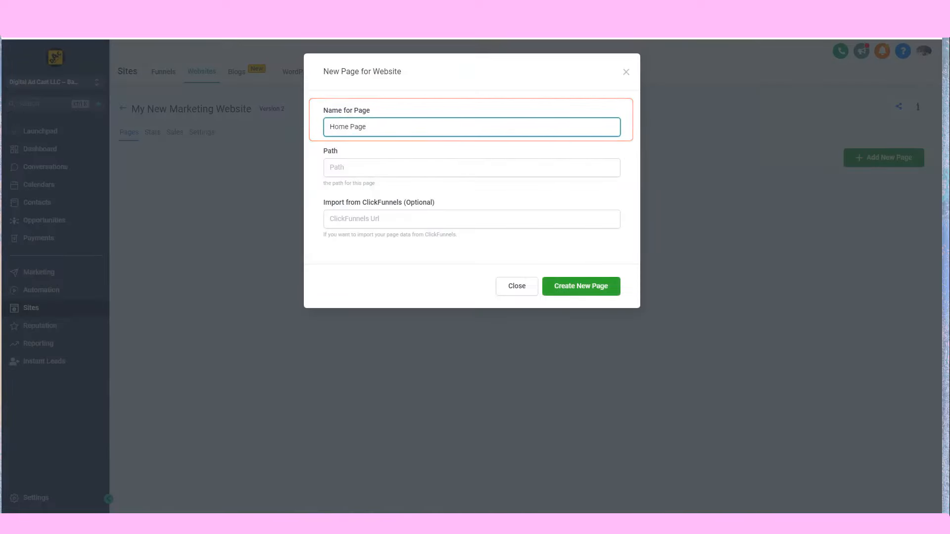
click(330, 168)
text(/)
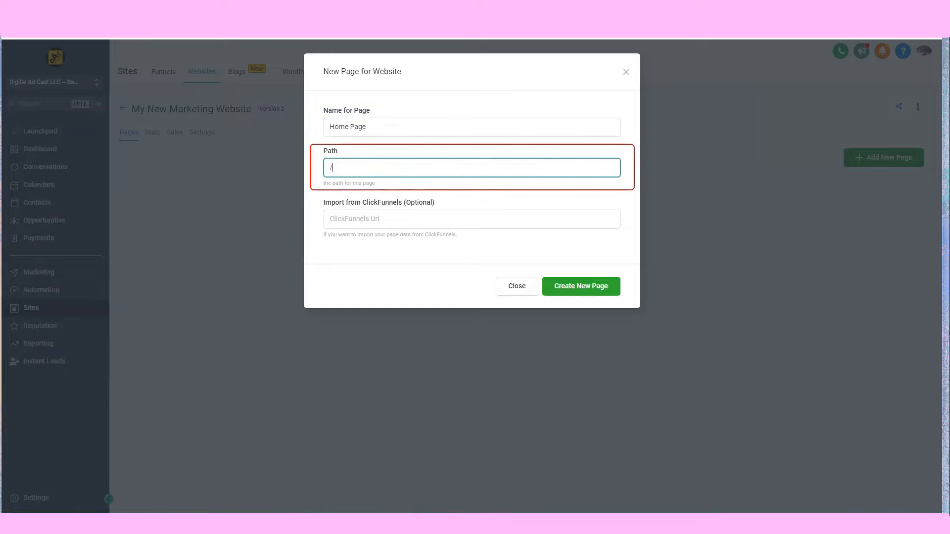
text(home-page)
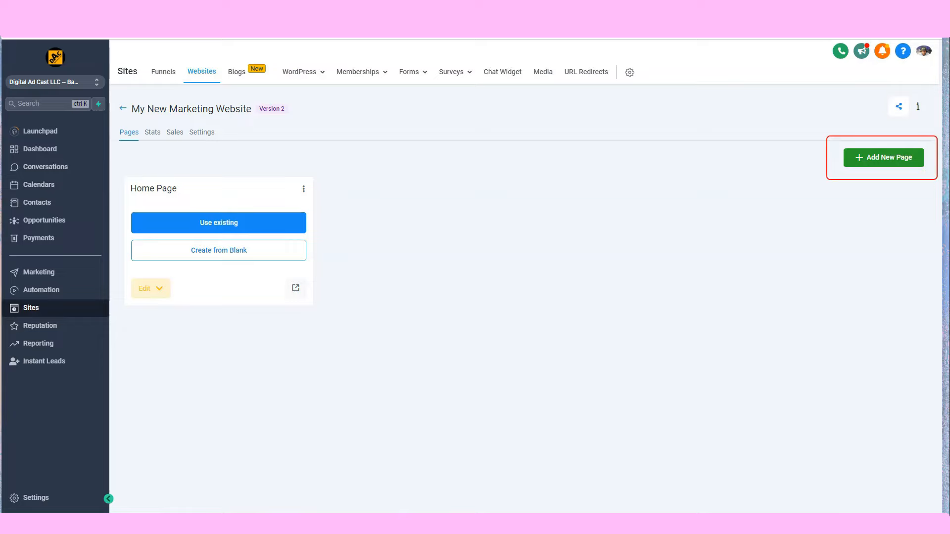
- Add a second page named Contact Us with the path /contact-us
text(Co)
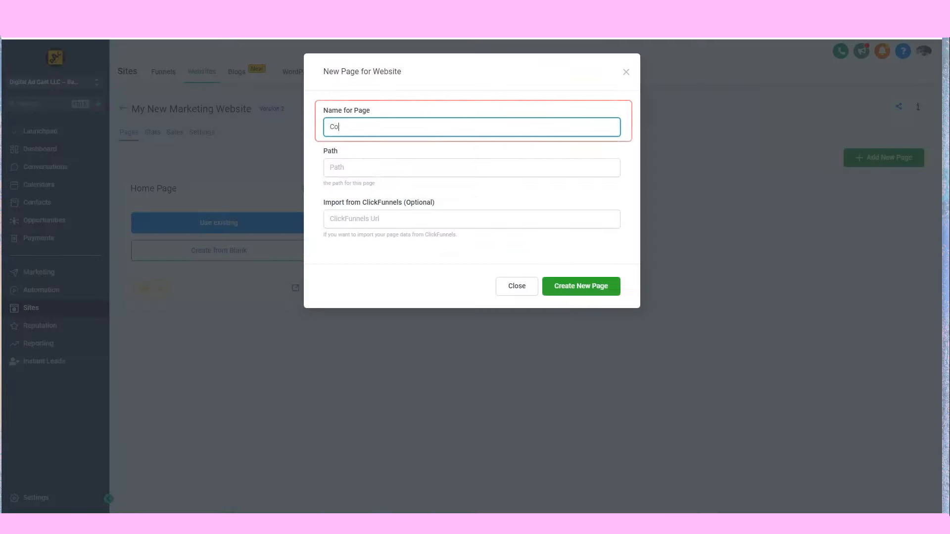
text(ntact Us)
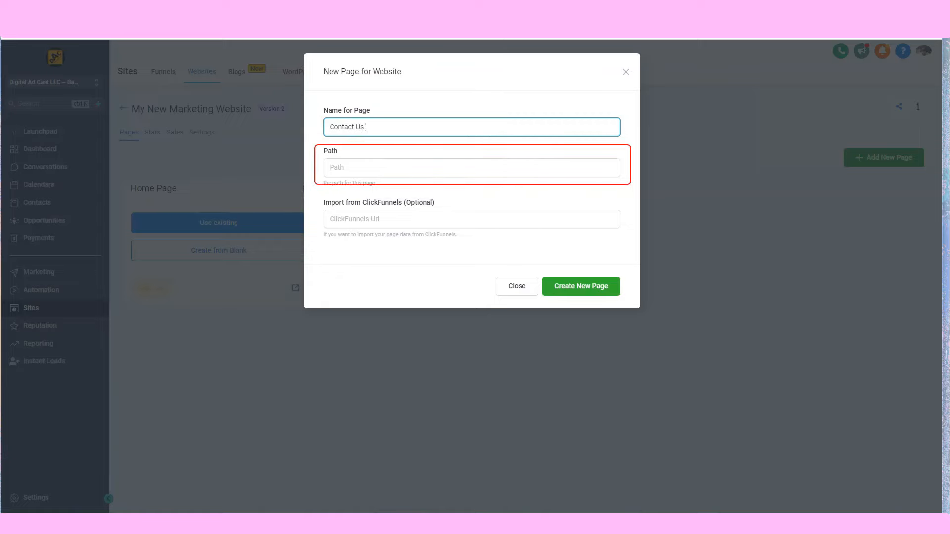
click(330, 168)
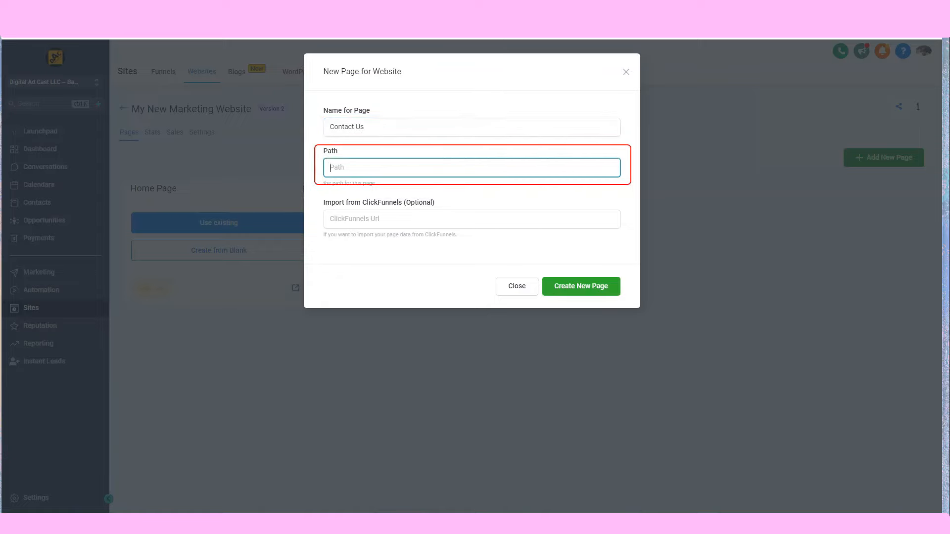
text(/contact-us)
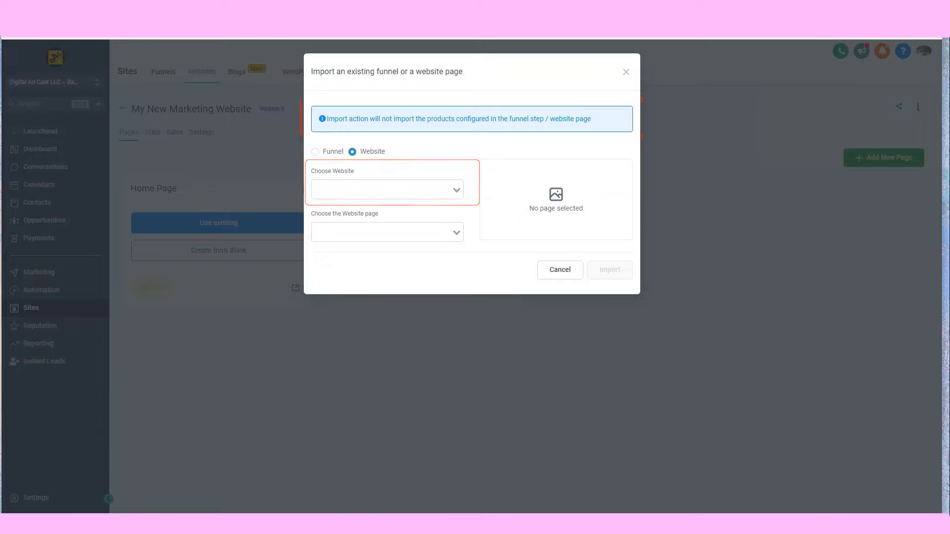
- Choose Digital Ad Cast as the source website for a page import and look through its available pages
click(387, 190)
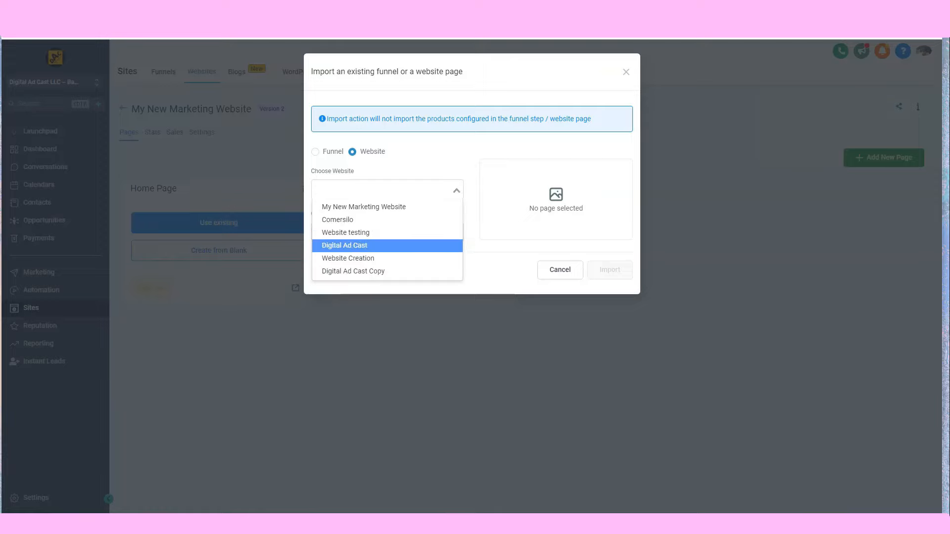
click(471, 246)
click(387, 234)
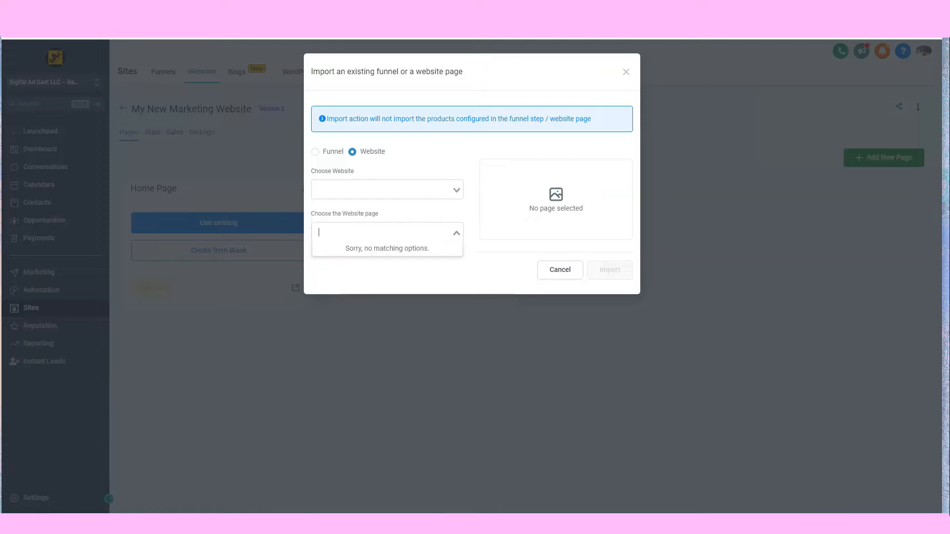
click(387, 191)
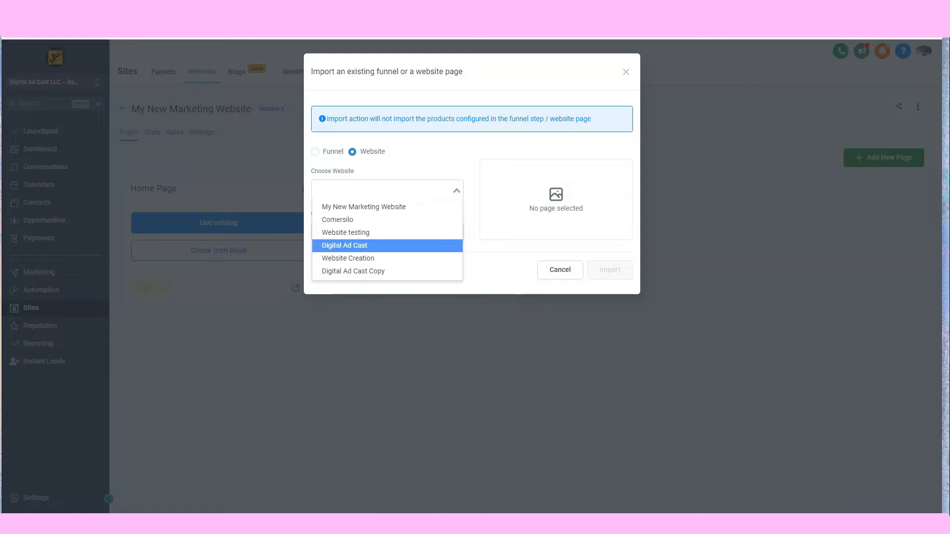
click(387, 246)
click(387, 233)
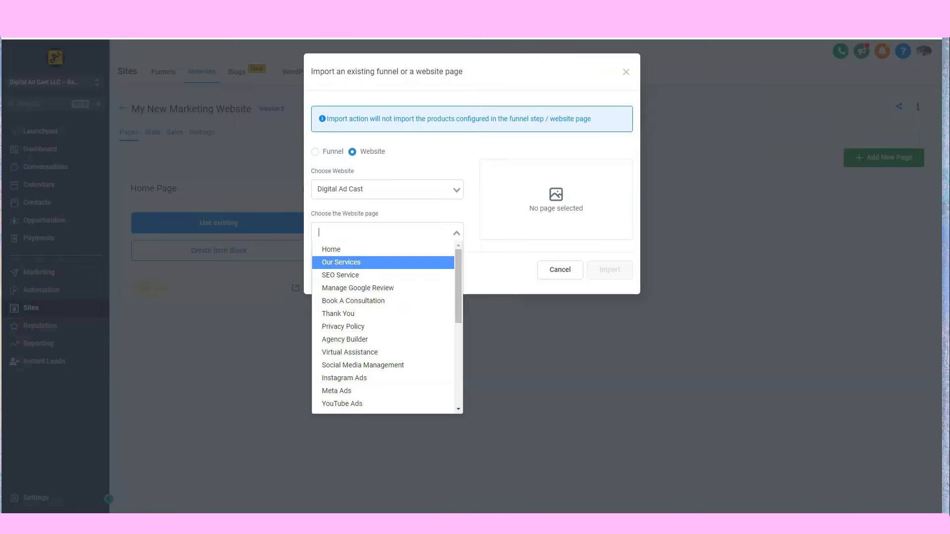
key(Escape)
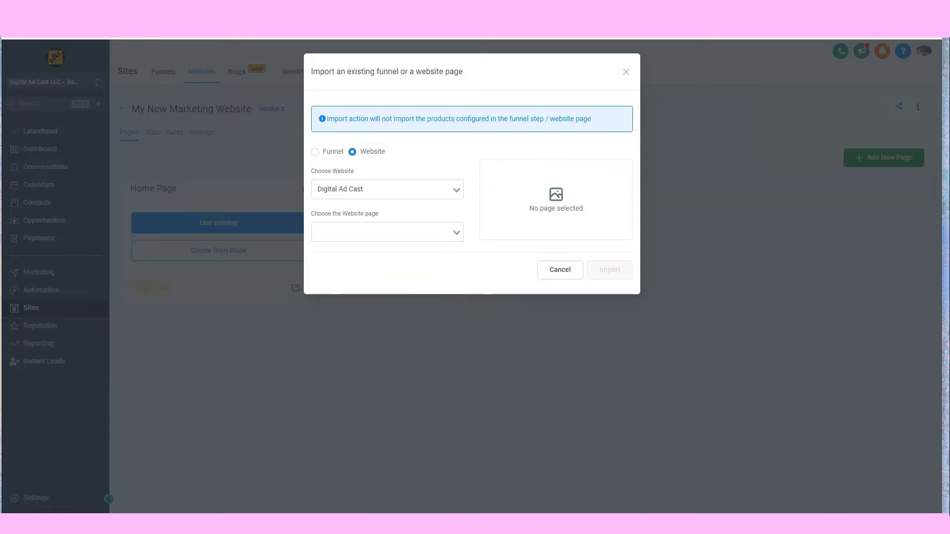
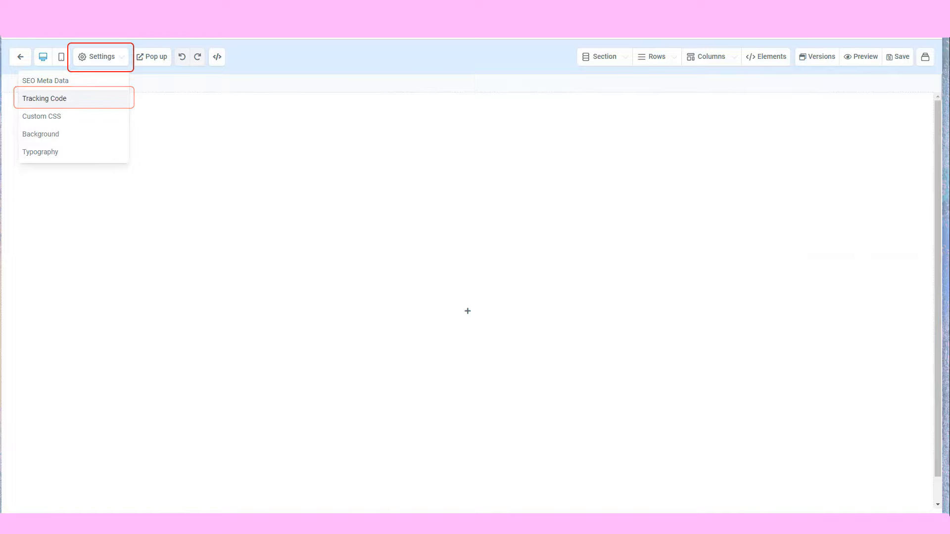
- View the page's tracking code settings for header and footer code
click(44, 98)
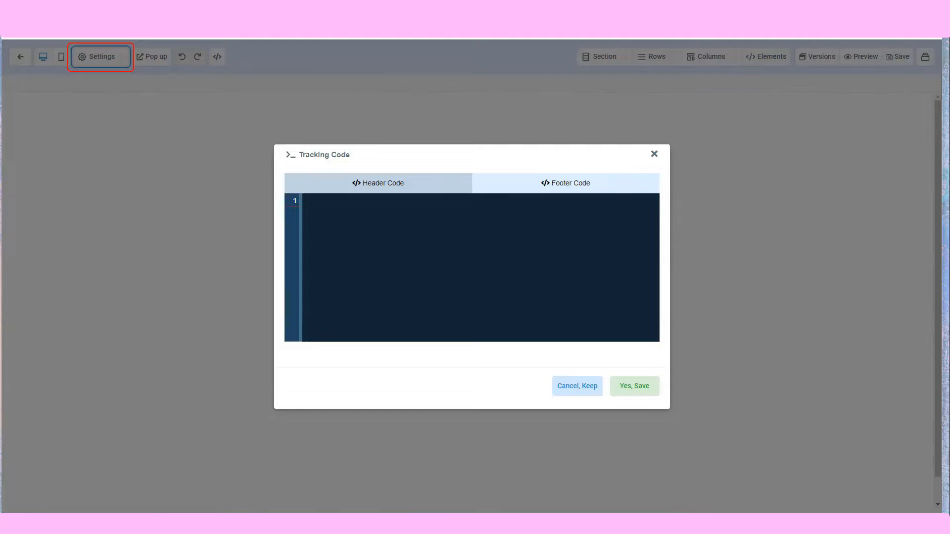
click(654, 154)
- Set sorry message.png from the media library as the page's background image and leave the editor without saving
click(101, 57)
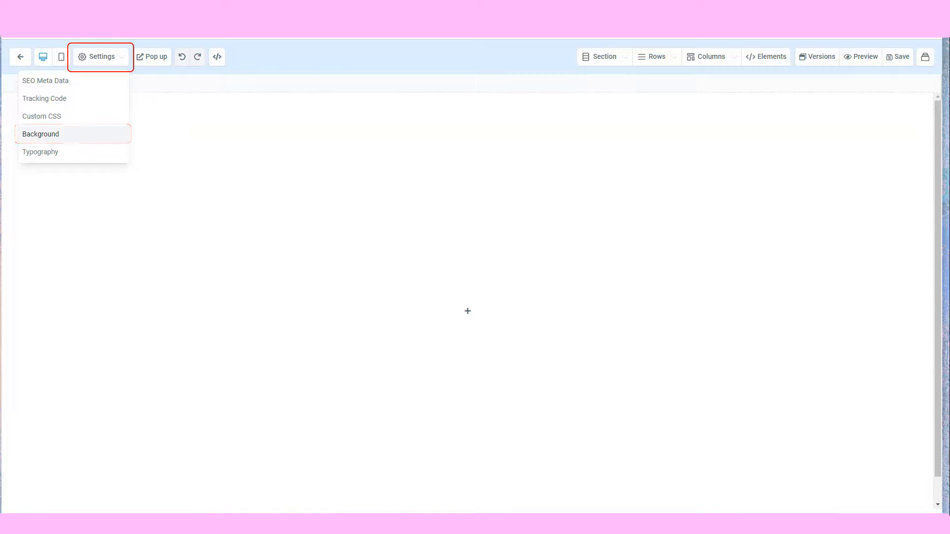
click(49, 134)
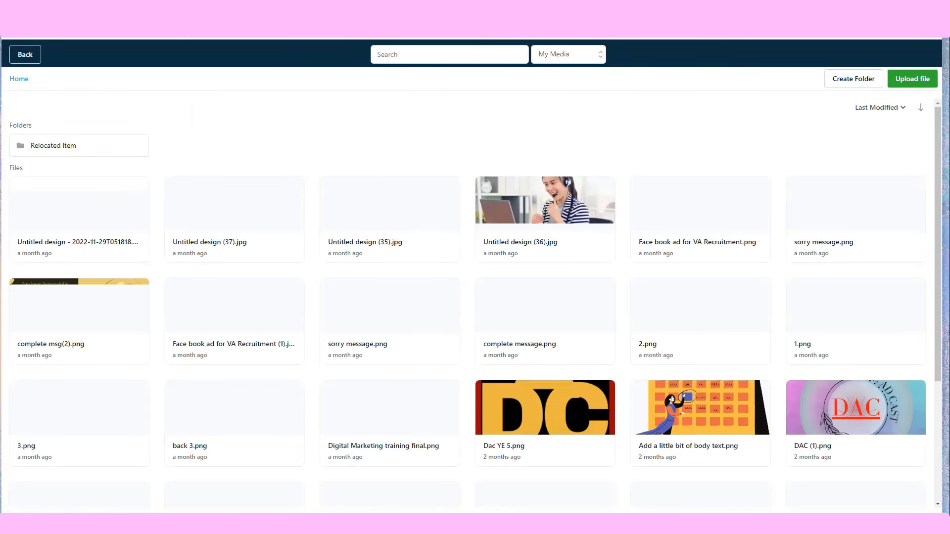
click(856, 218)
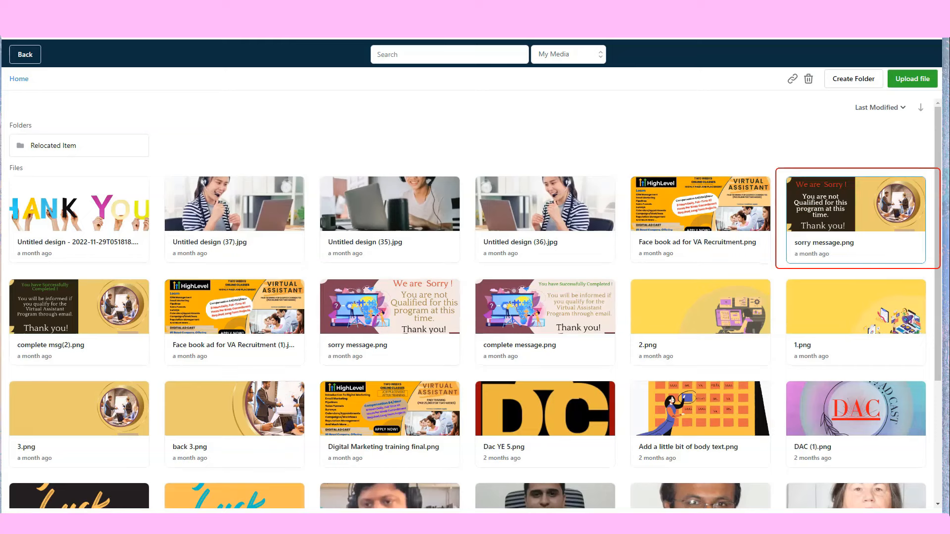
right_click(857, 208)
click(878, 218)
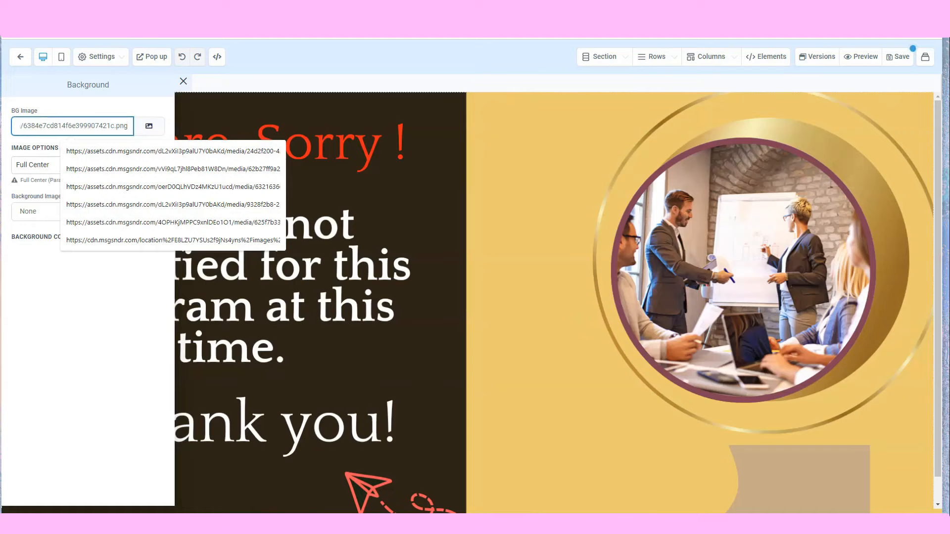
click(468, 310)
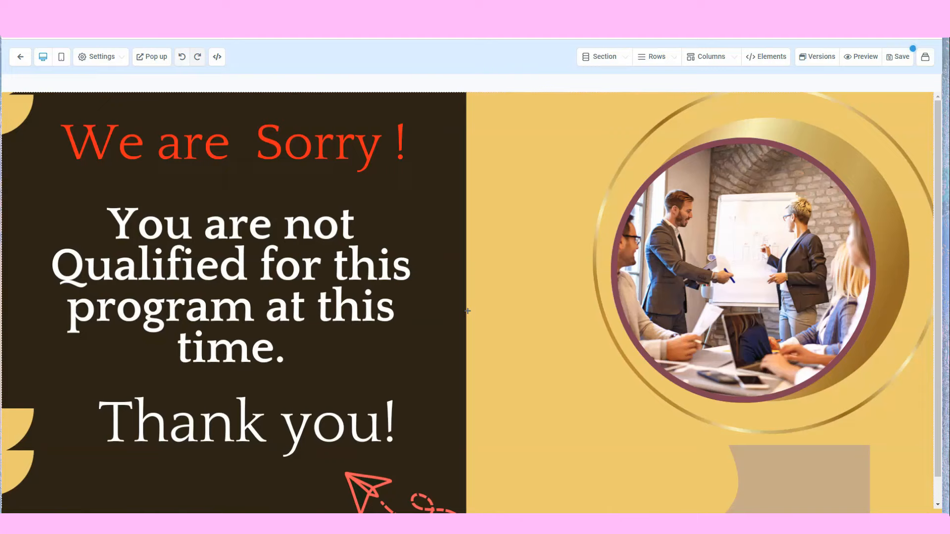
click(20, 56)
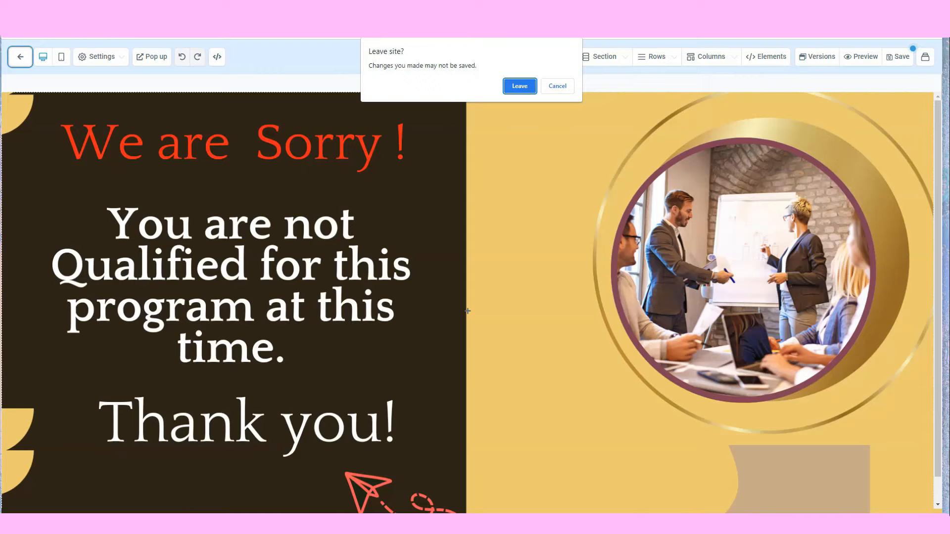
click(520, 86)
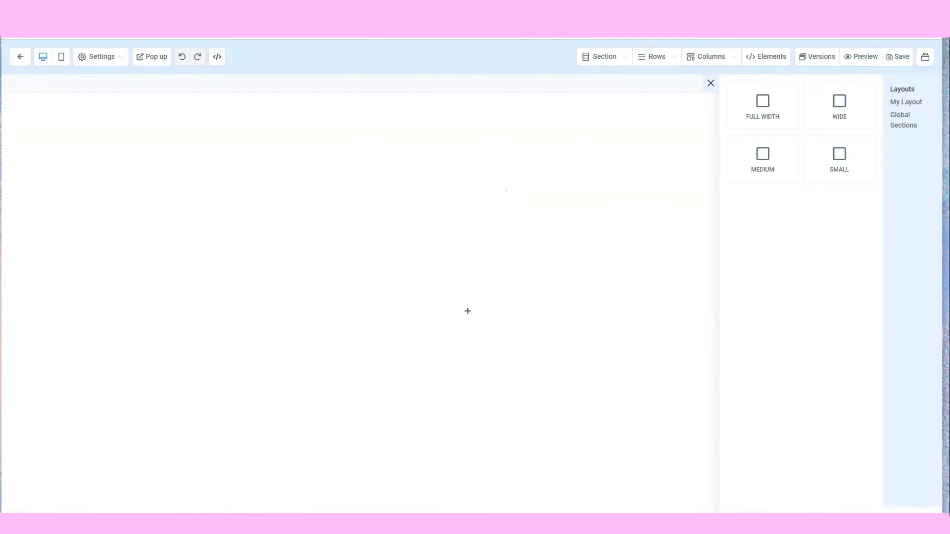
- View the page's typography settings for headline font, content font, text color and link color
click(101, 57)
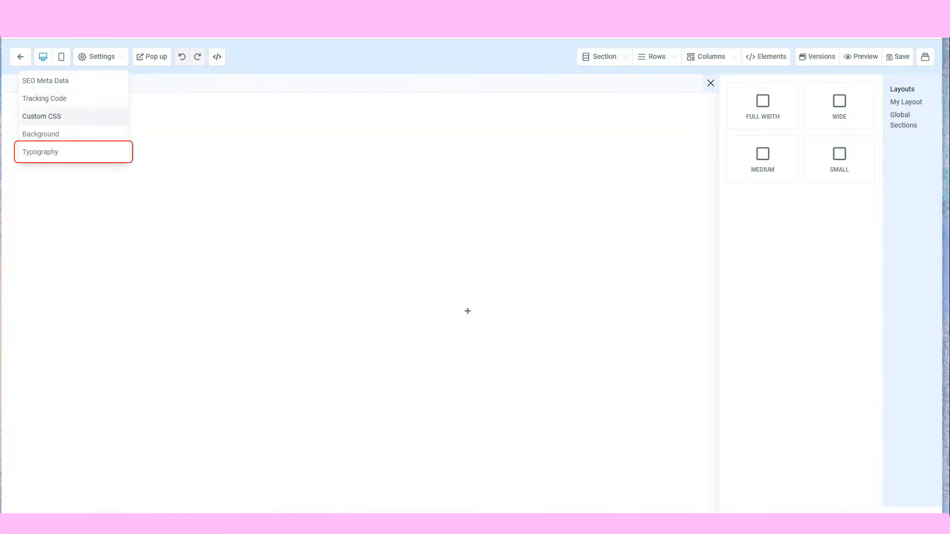
click(73, 152)
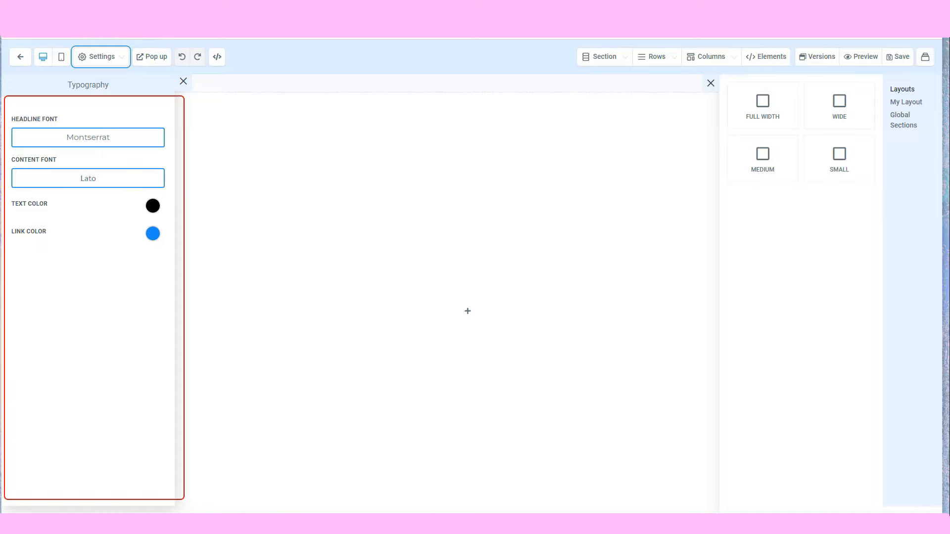
click(88, 138)
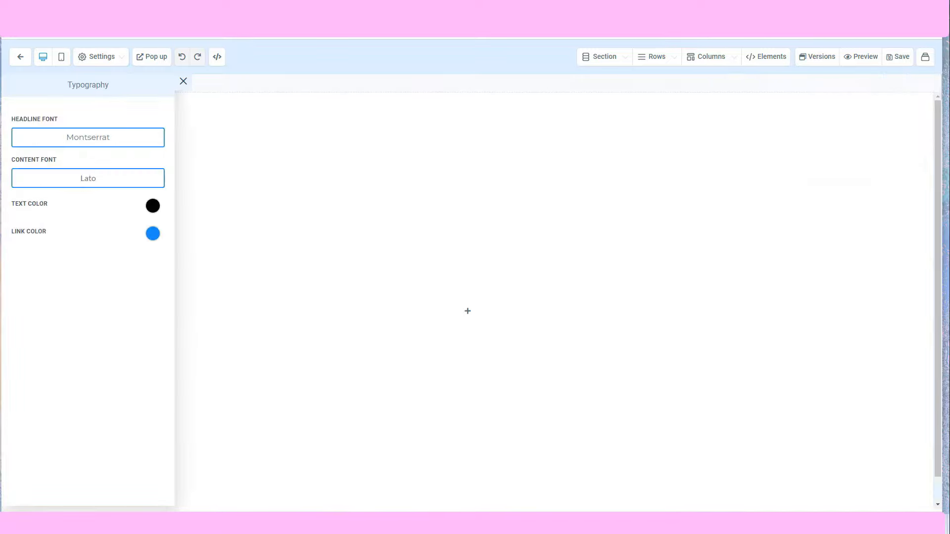
click(101, 57)
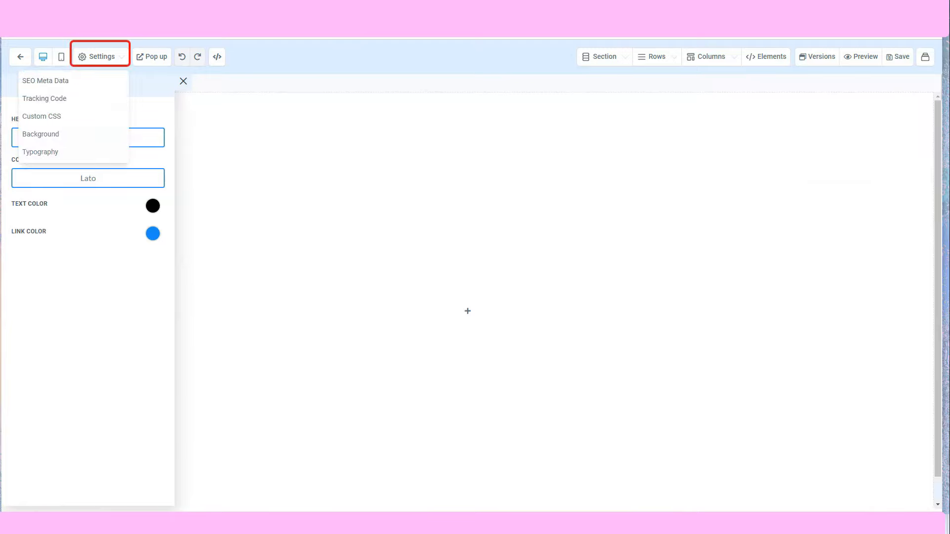
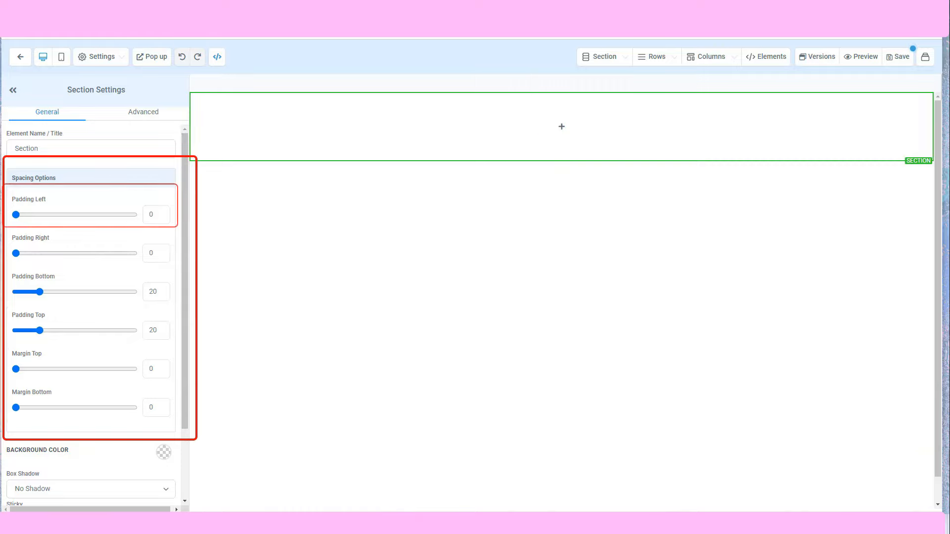
- Review the section's left and right padding and its top and bottom margin options
mouse_move(16, 214)
mouse_down()
mouse_move(76, 215)
mouse_move(16, 214)
mouse_up()
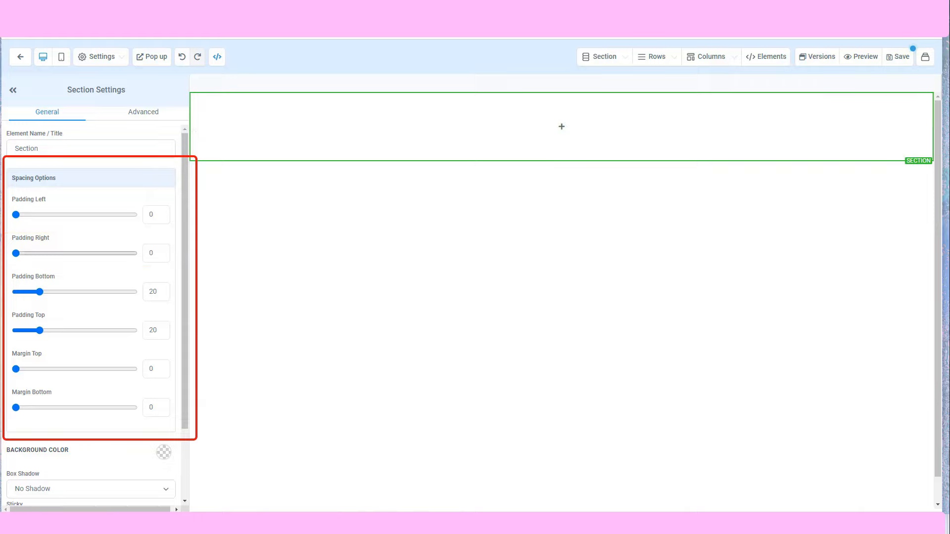
mouse_move(16, 253)
mouse_down()
mouse_move(76, 253)
mouse_move(16, 254)
mouse_up()
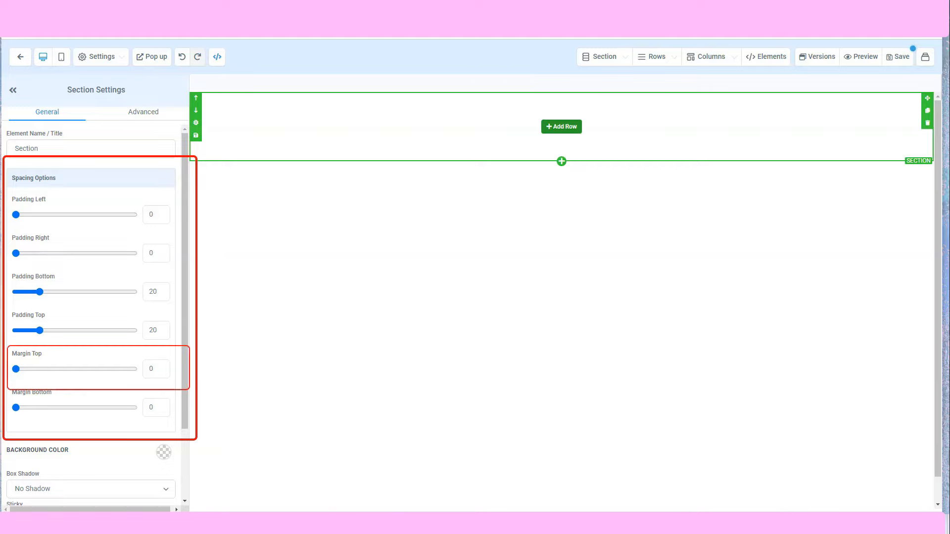
mouse_move(16, 369)
mouse_down()
mouse_move(134, 369)
mouse_move(15, 369)
mouse_up()
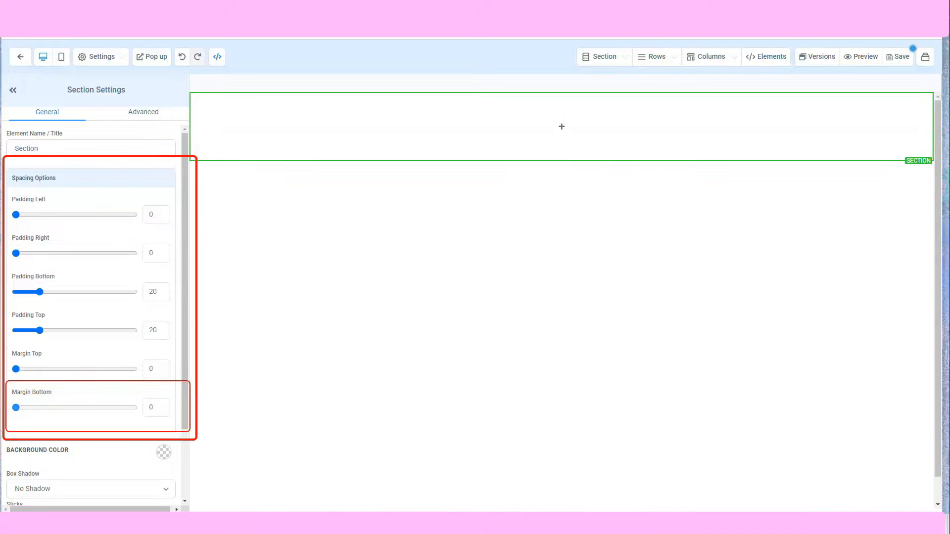
mouse_move(16, 408)
mouse_down()
mouse_move(52, 408)
mouse_move(16, 408)
mouse_up()
- Add a one-column row inside the section
mouse_move(561, 127)
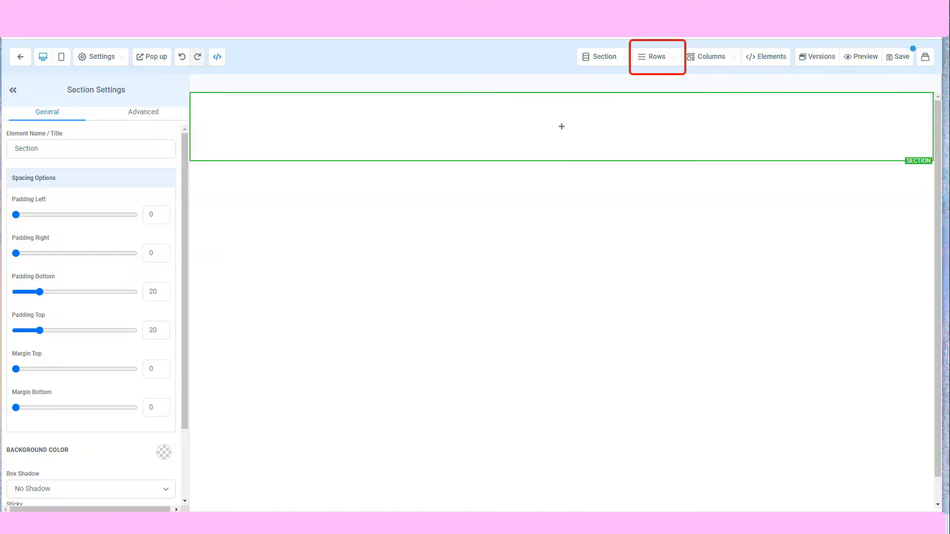
click(657, 56)
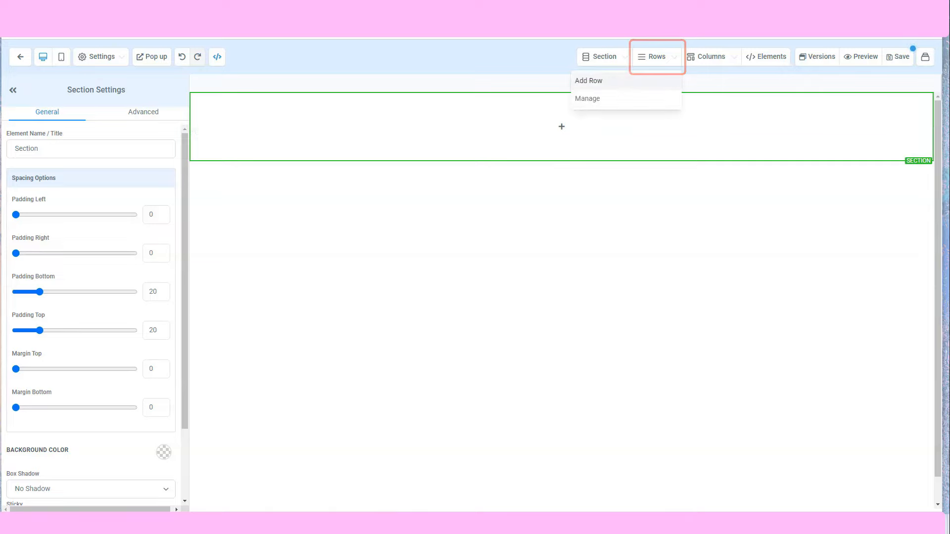
click(588, 81)
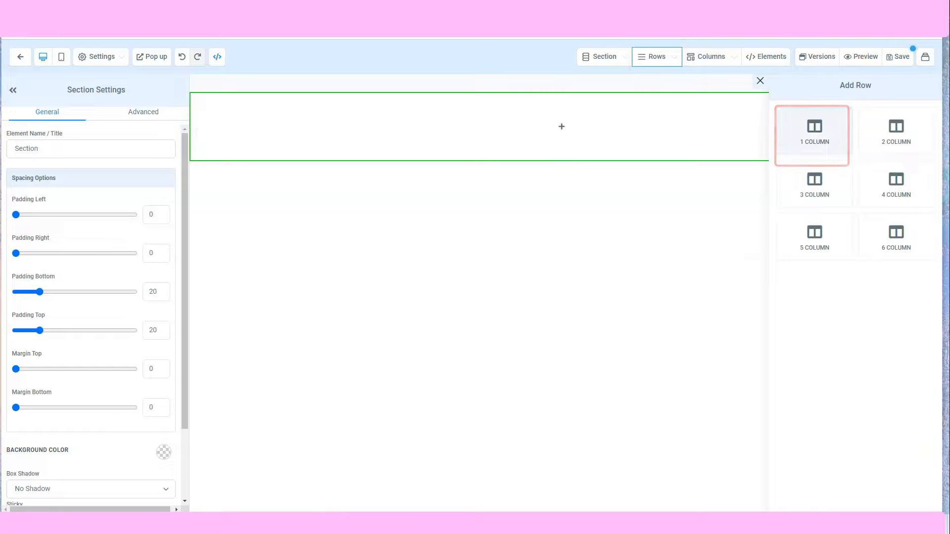
click(814, 133)
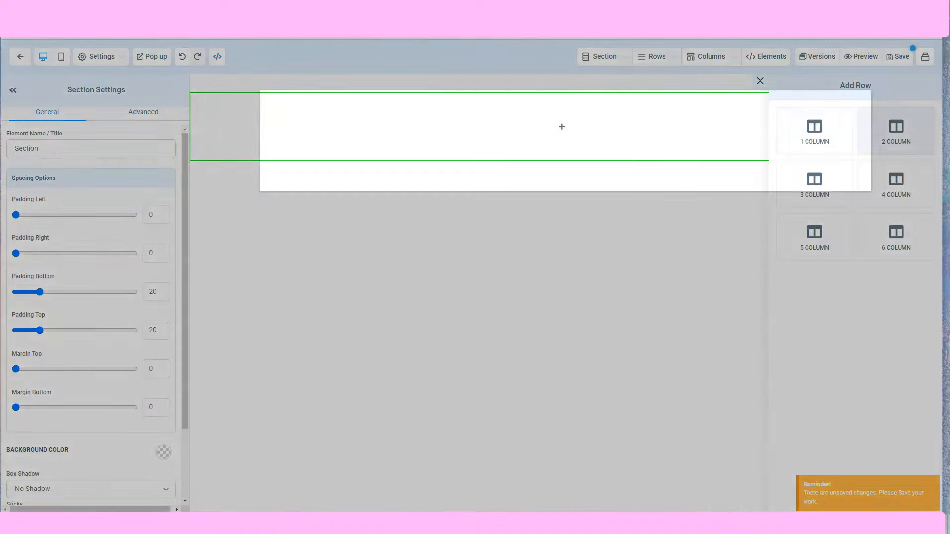
click(896, 132)
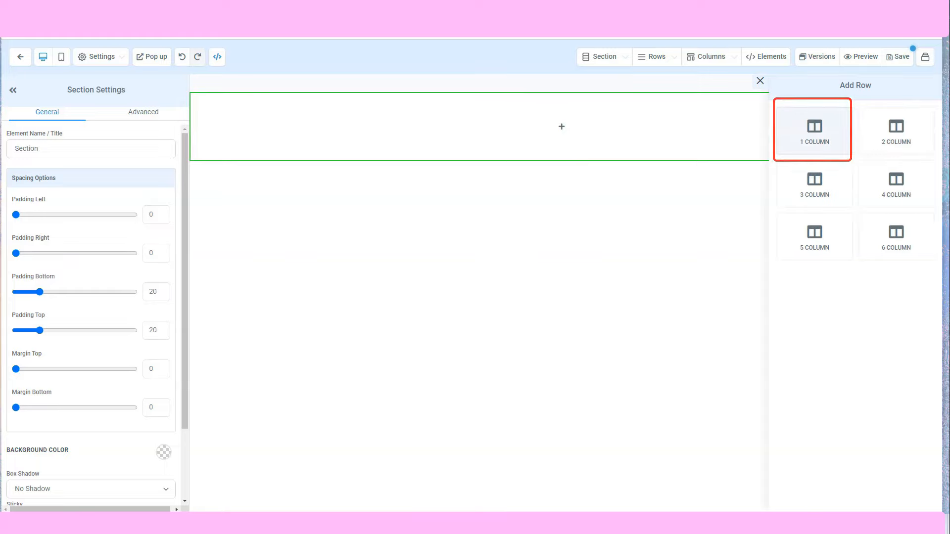
click(814, 131)
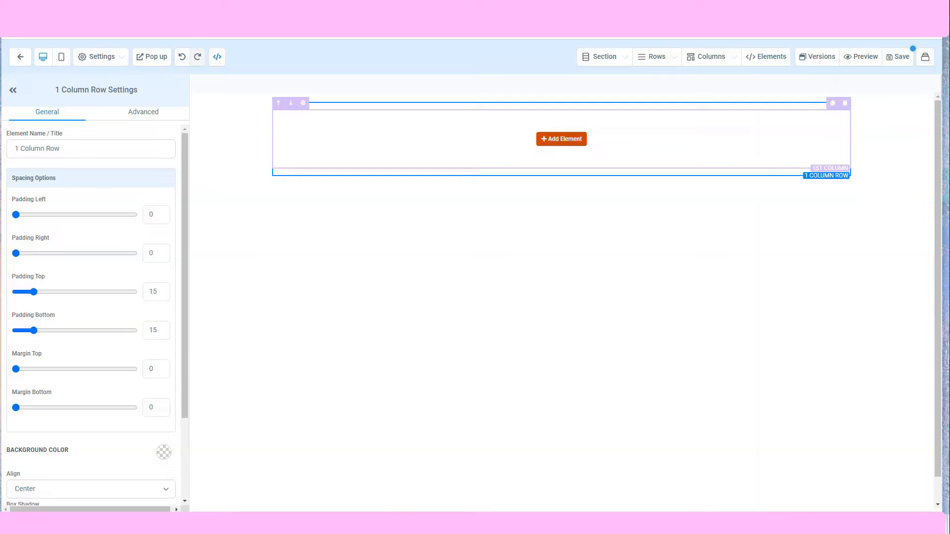
- Add a Navigation Menu element from the Blocks group to the row's column
click(561, 139)
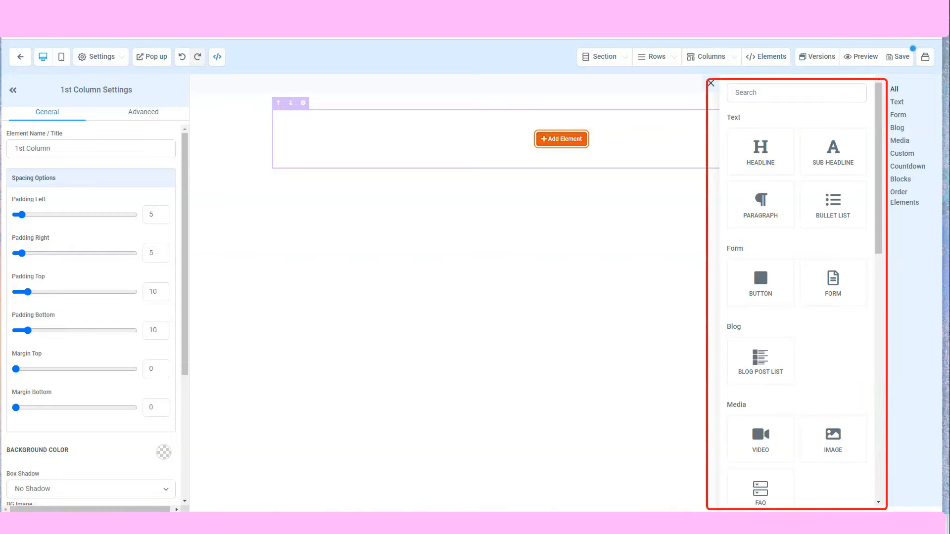
scroll(797, 297, down, 10)
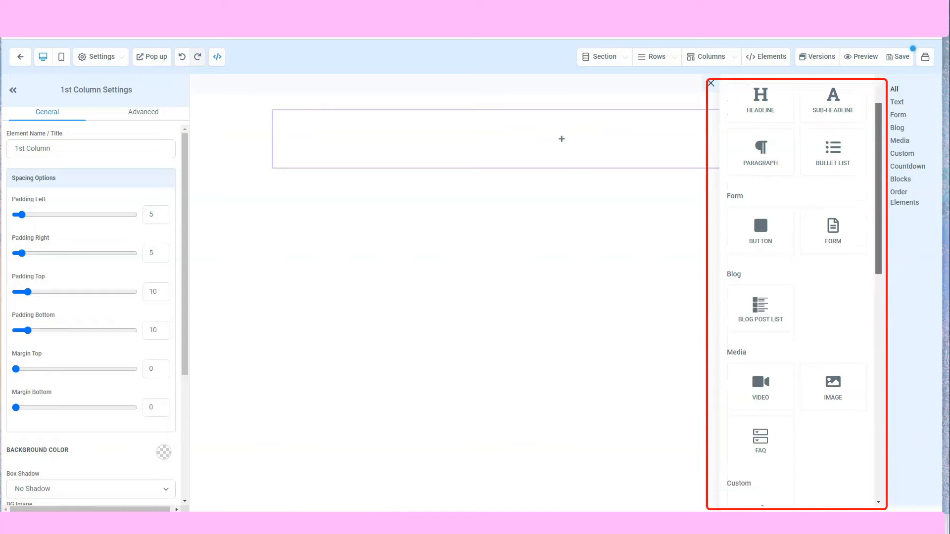
scroll(796, 297, up, 10)
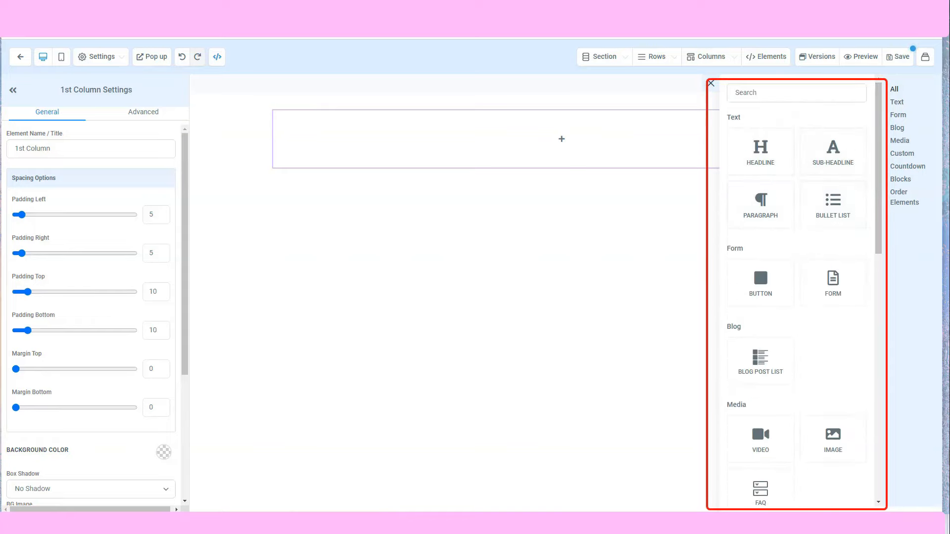
scroll(833, 399, down, 10)
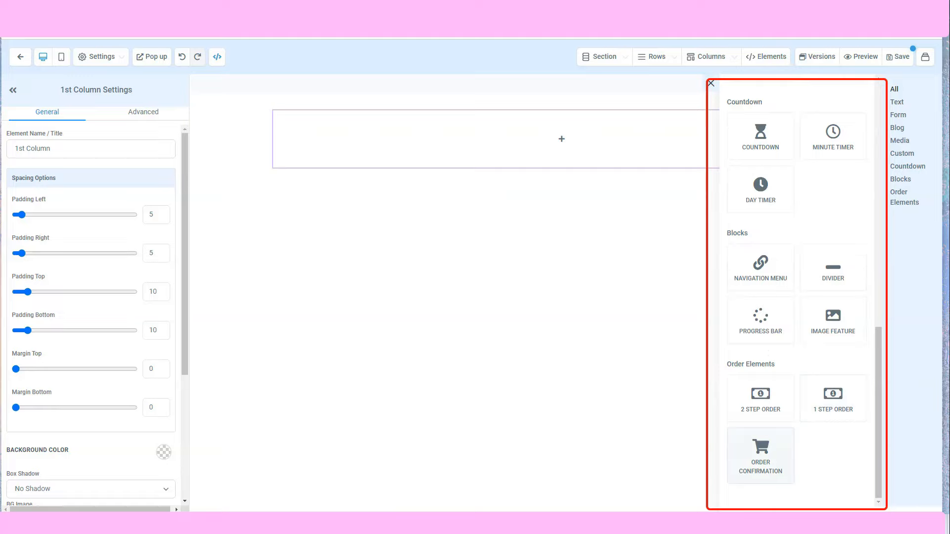
scroll(761, 421, up, 1)
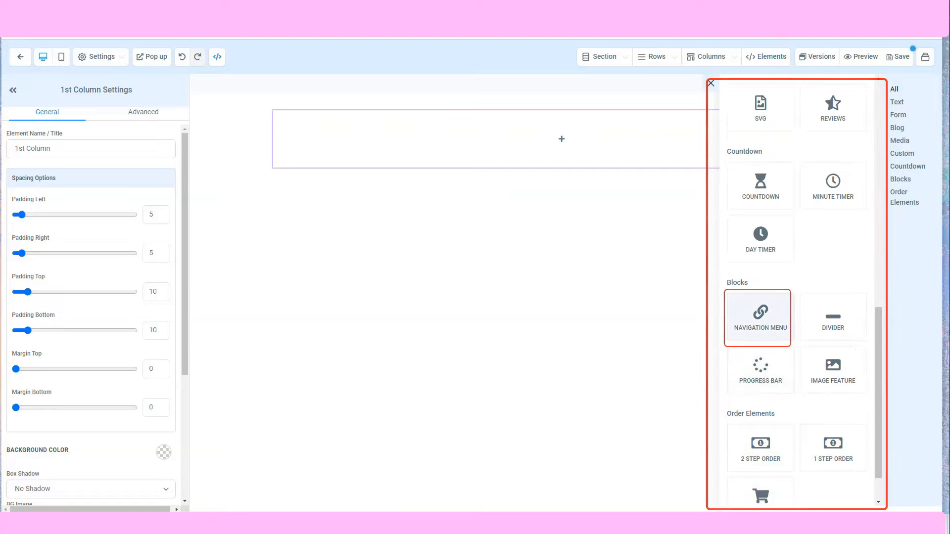
click(760, 317)
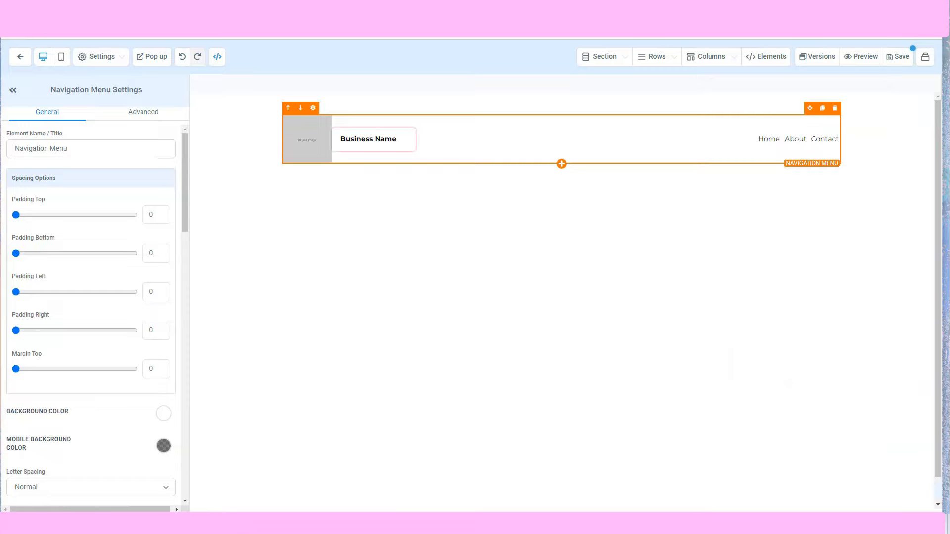
- Change the navigation menu's business name to My Business and set the round DAC image from the media library as its brand logo
triple_click(368, 139)
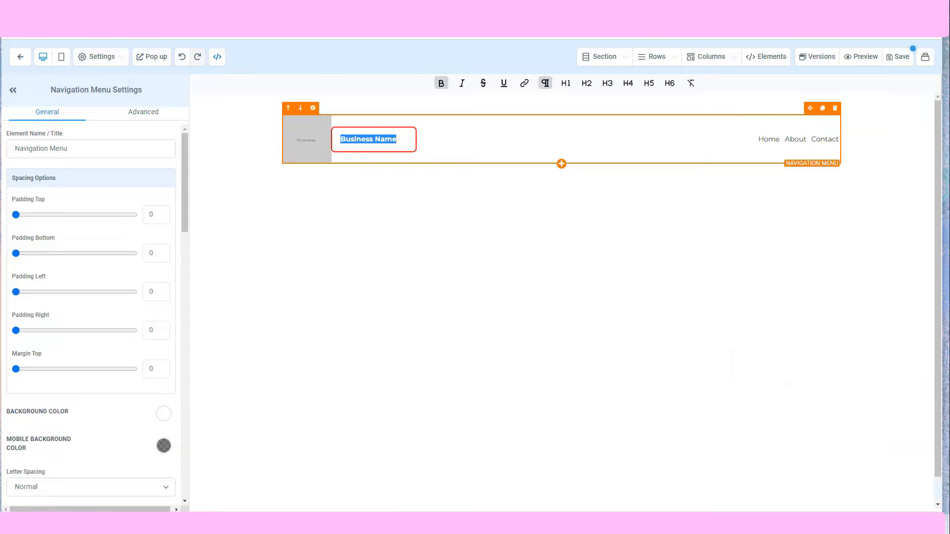
text(My Business)
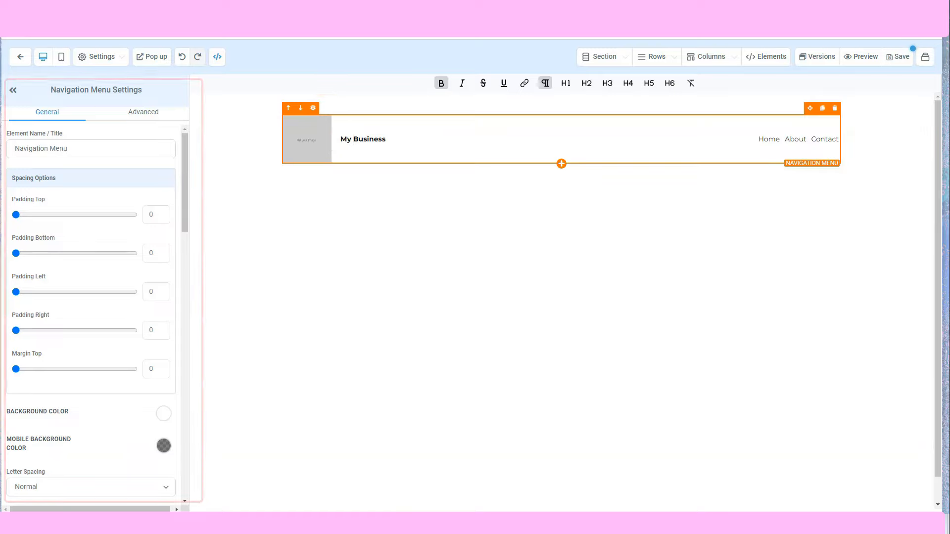
scroll(92, 297, down, 8)
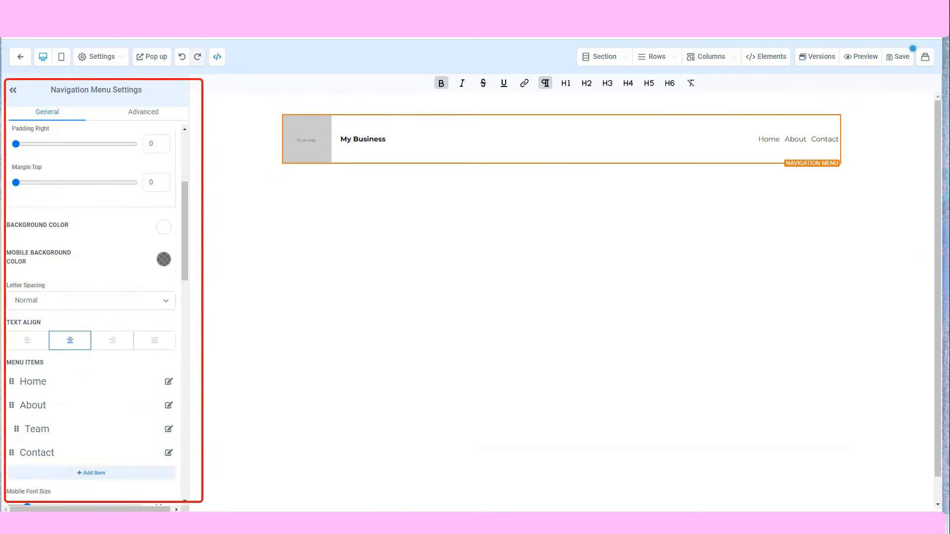
scroll(92, 297, down, 4)
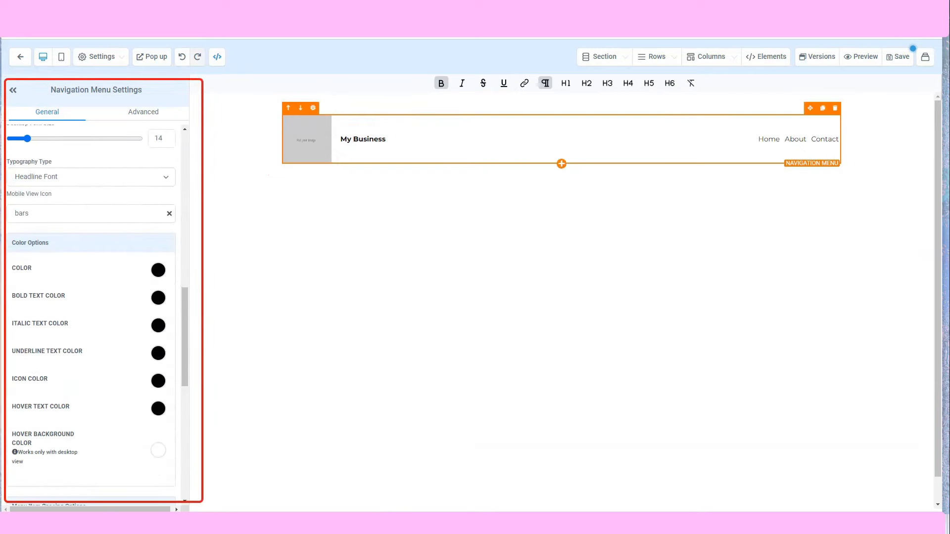
scroll(92, 297, down, 6)
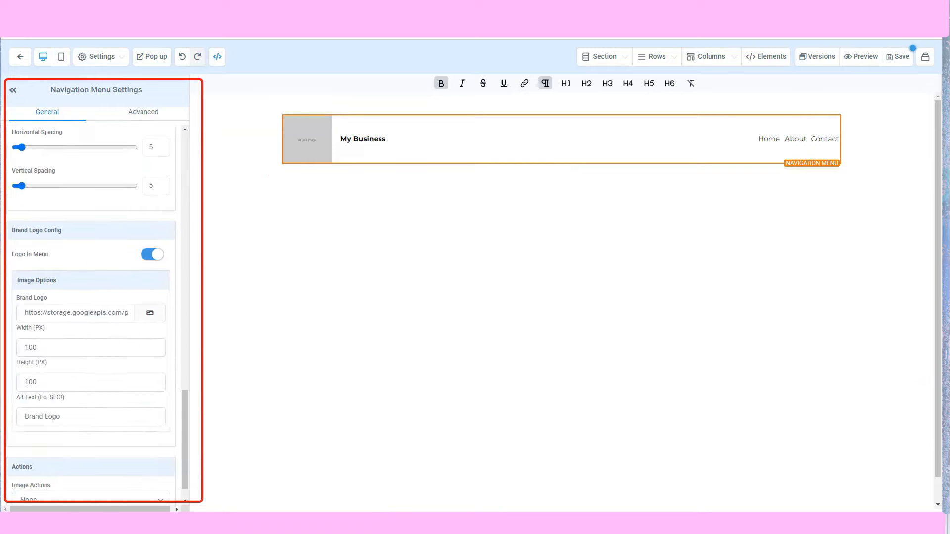
scroll(92, 297, up, 3)
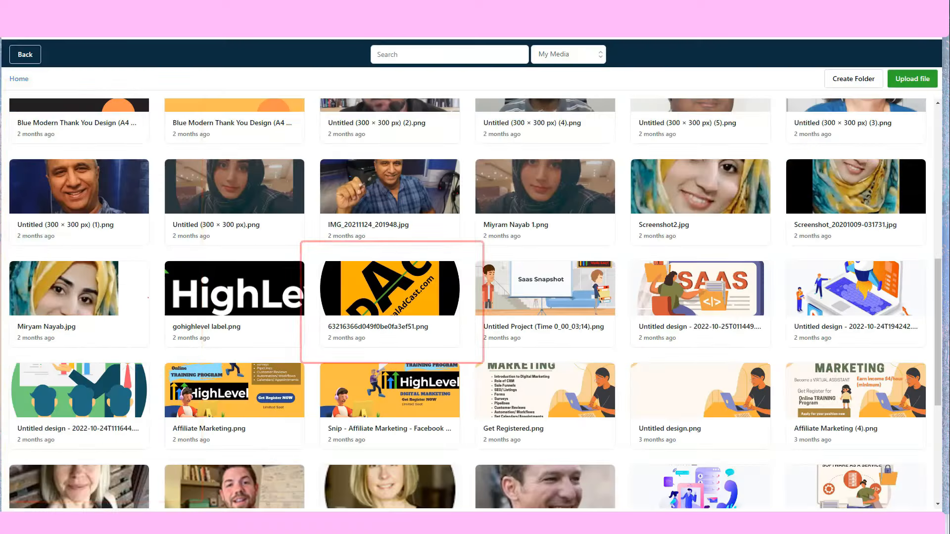
click(389, 303)
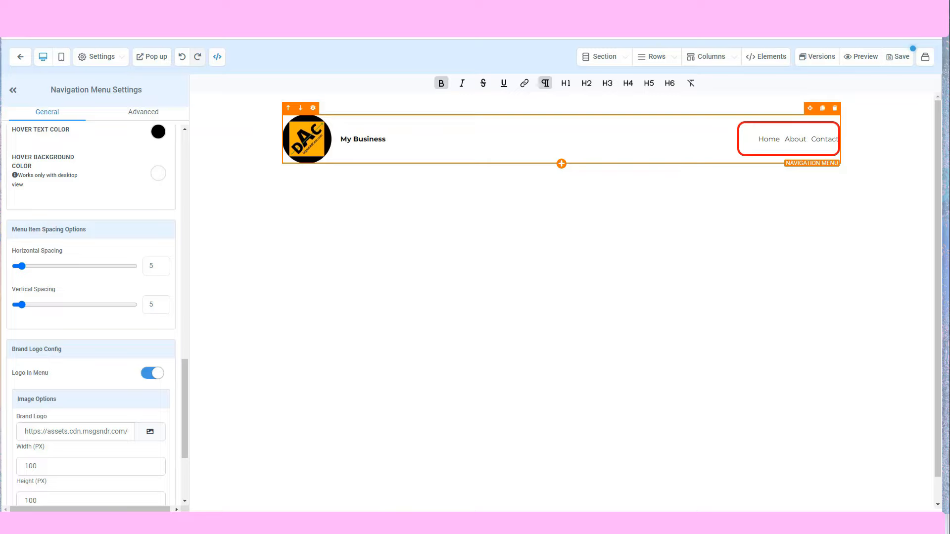
- Set the navigation menu's background color to the light yellow preset, trying the orange preset first
mouse_move(796, 140)
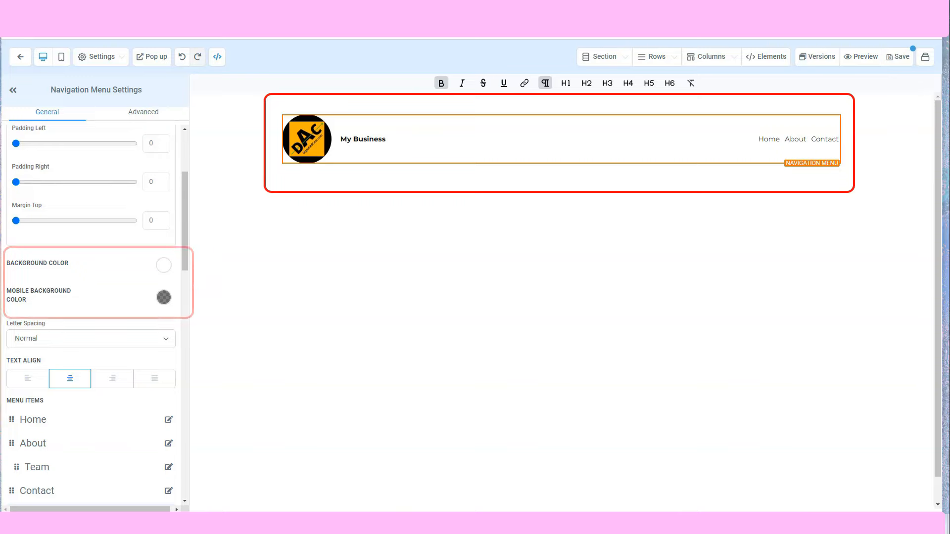
click(164, 266)
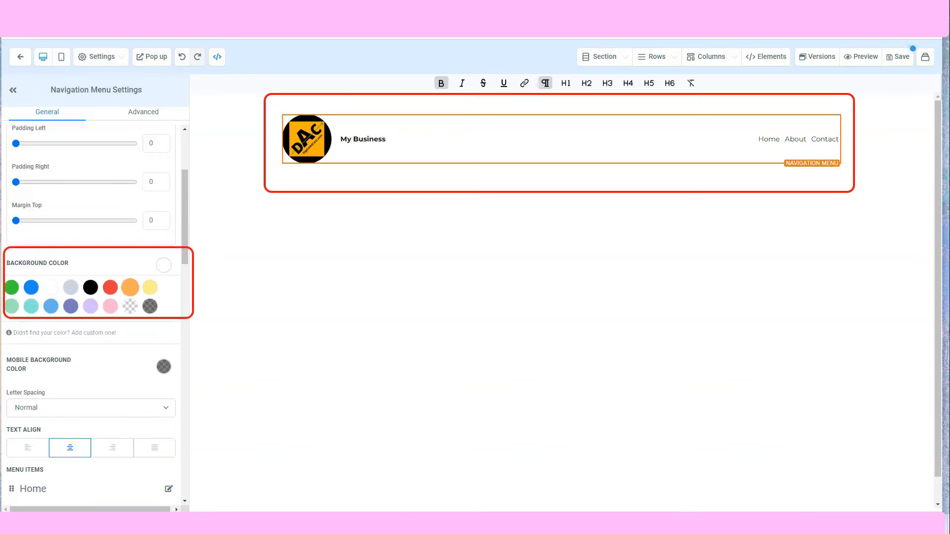
click(131, 287)
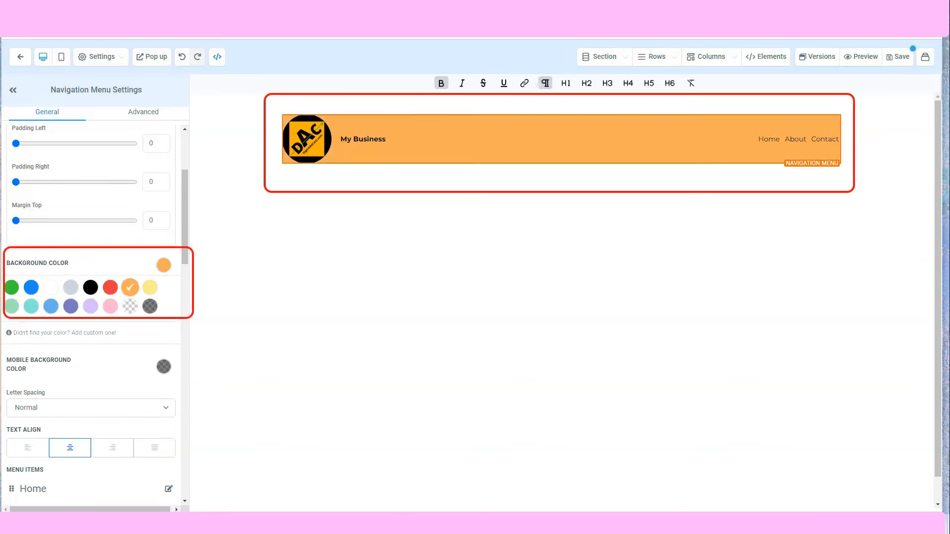
click(150, 287)
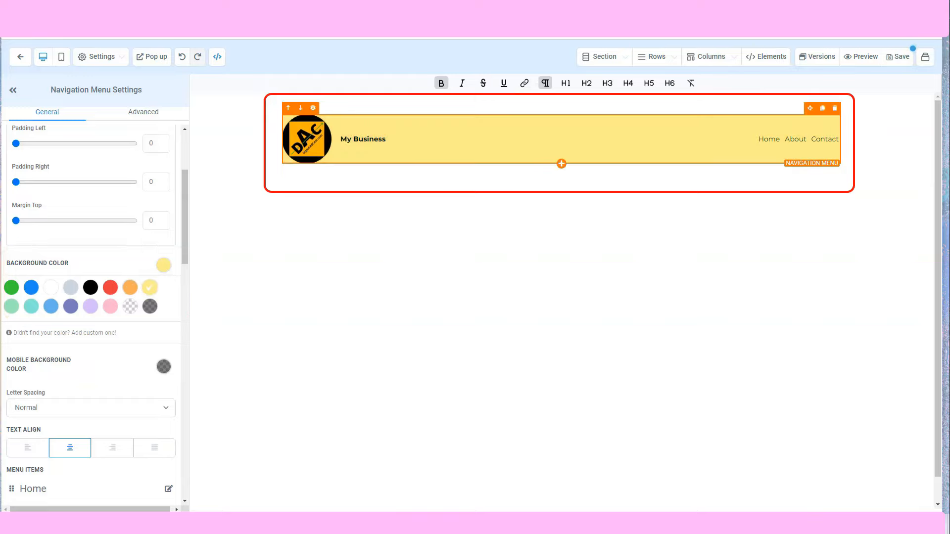
- Move the Team menu item out from under About so it is a top-level item
scroll(94, 317, down, 5)
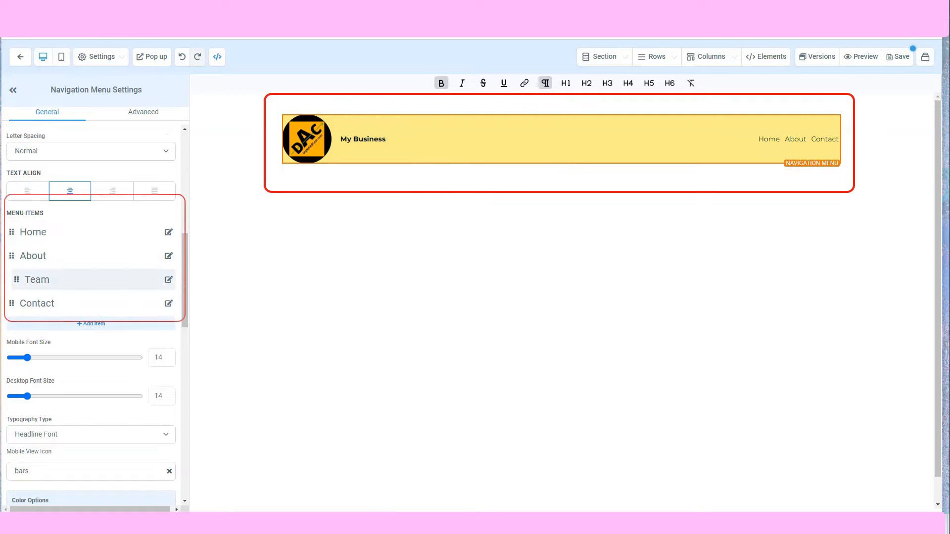
mouse_move(795, 139)
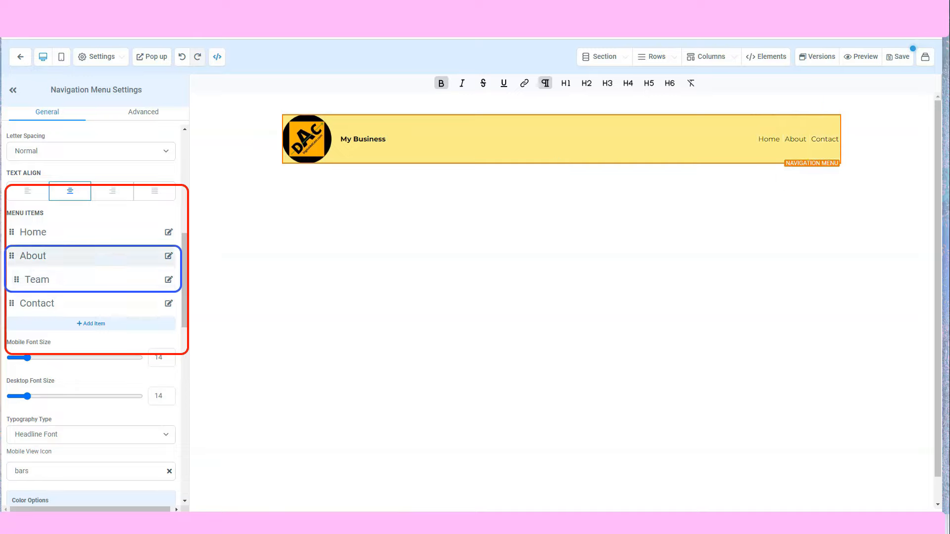
drag(16, 280, 8, 279)
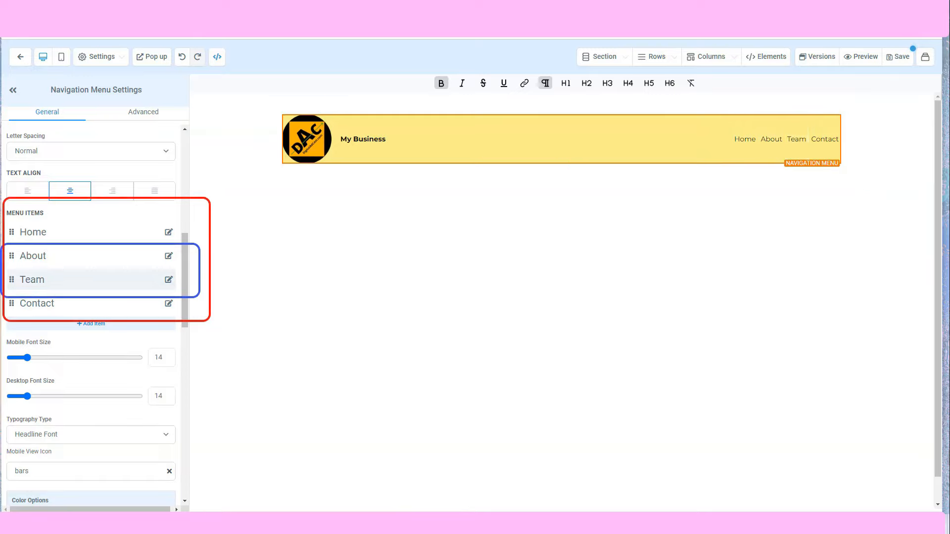
mouse_move(12, 280)
mouse_down()
mouse_move(22, 259)
mouse_move(20, 278)
mouse_up()
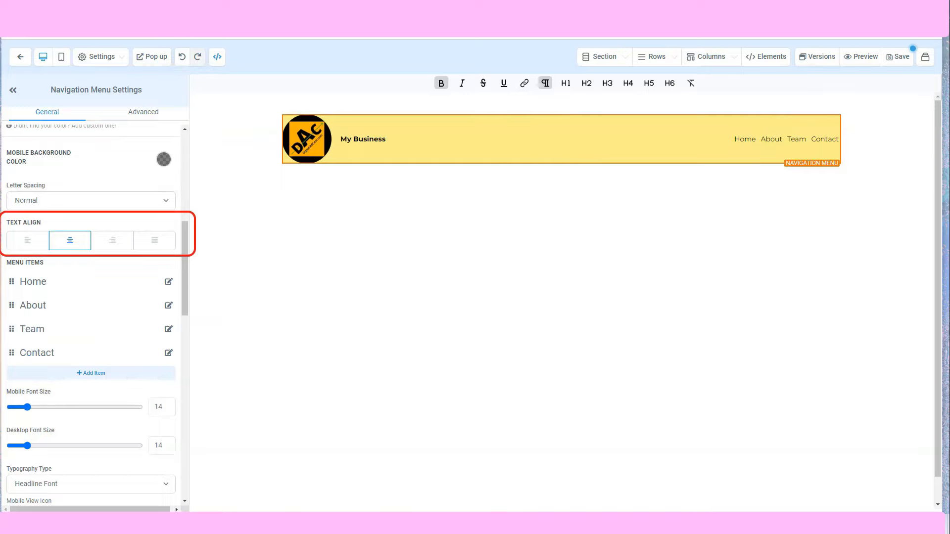
- Configure the Home menu item to go to the Home Page page of the website and submit it
scroll(91, 317, down, 3)
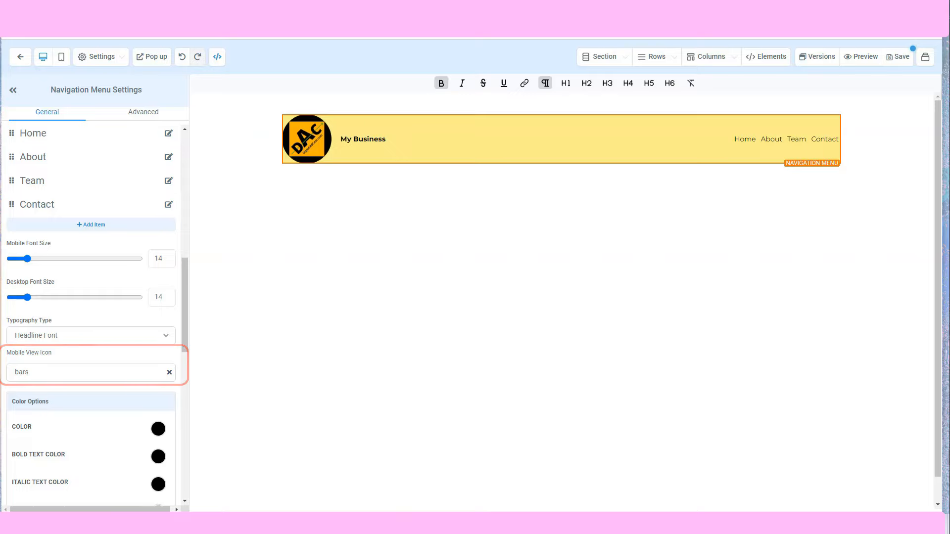
scroll(92, 317, down, 1)
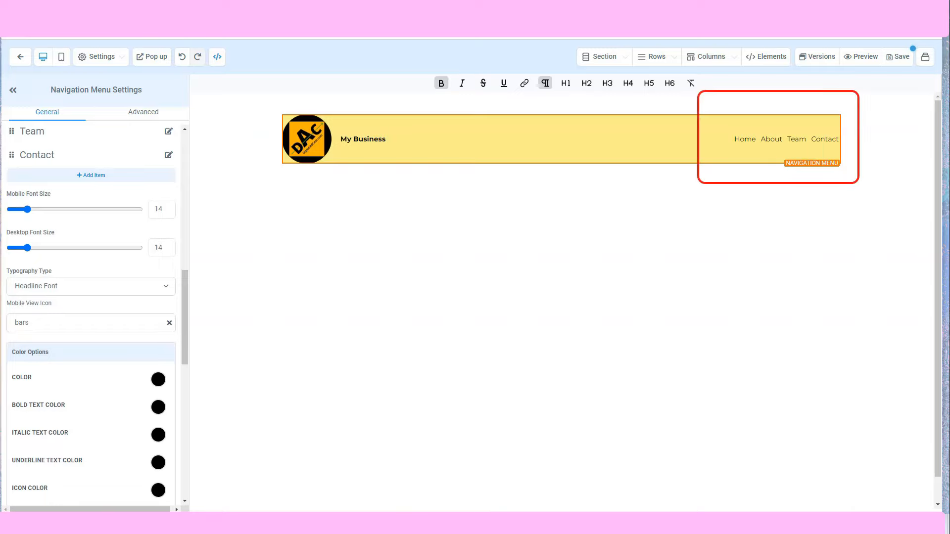
scroll(92, 267, up, 4)
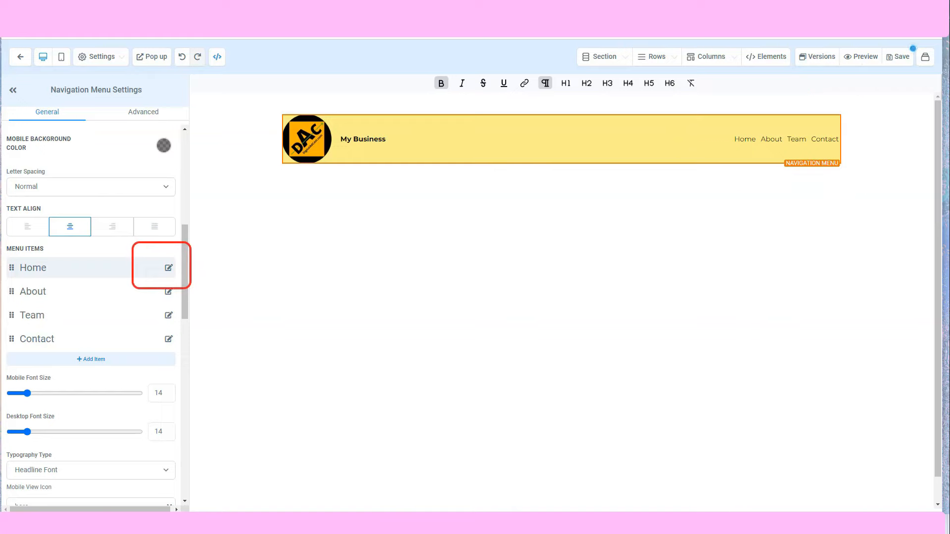
click(169, 268)
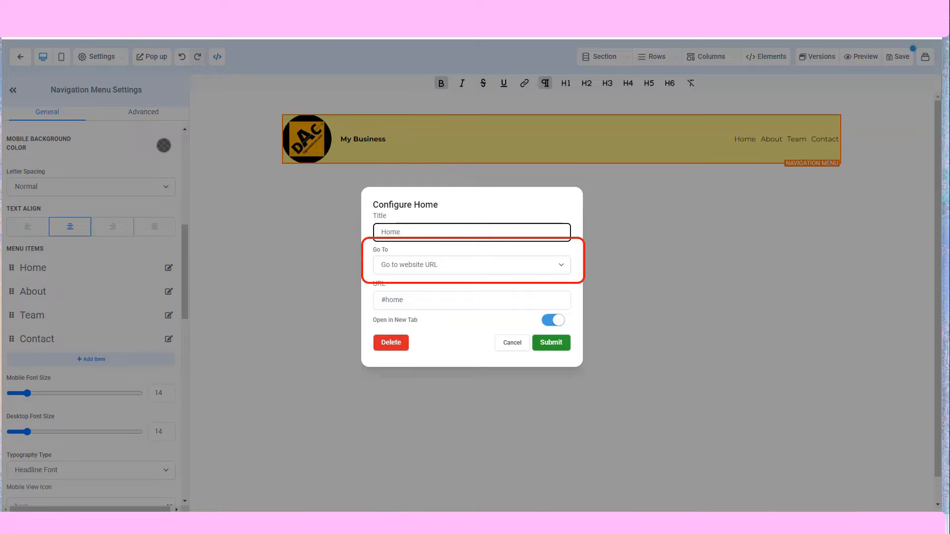
click(472, 266)
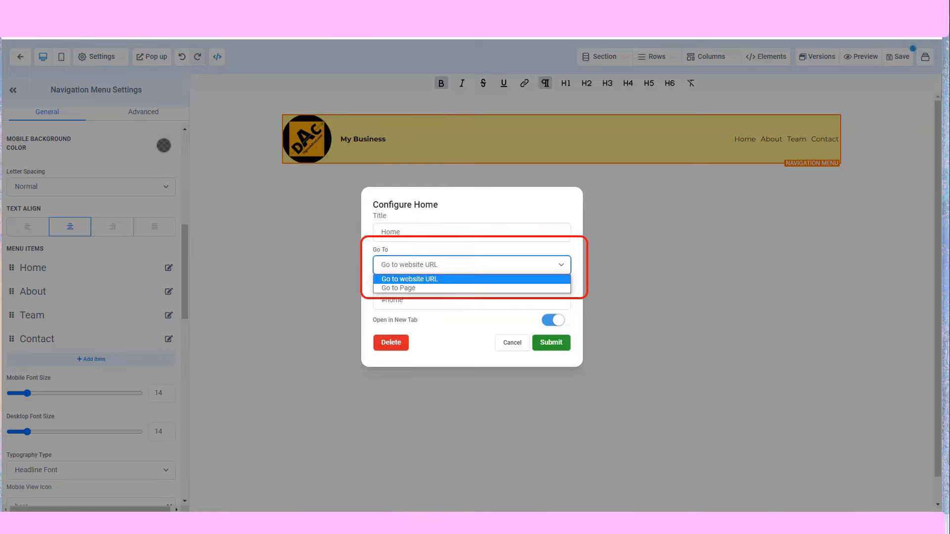
click(471, 289)
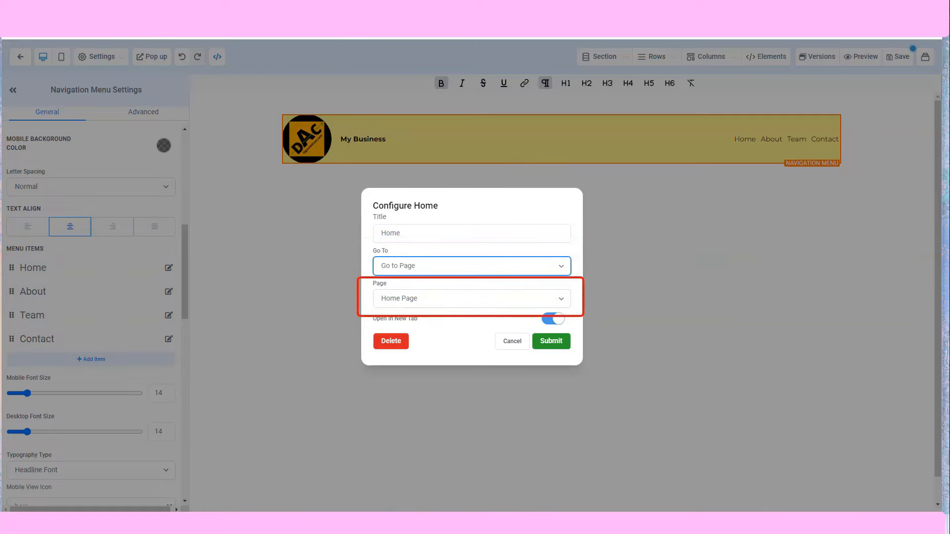
click(472, 298)
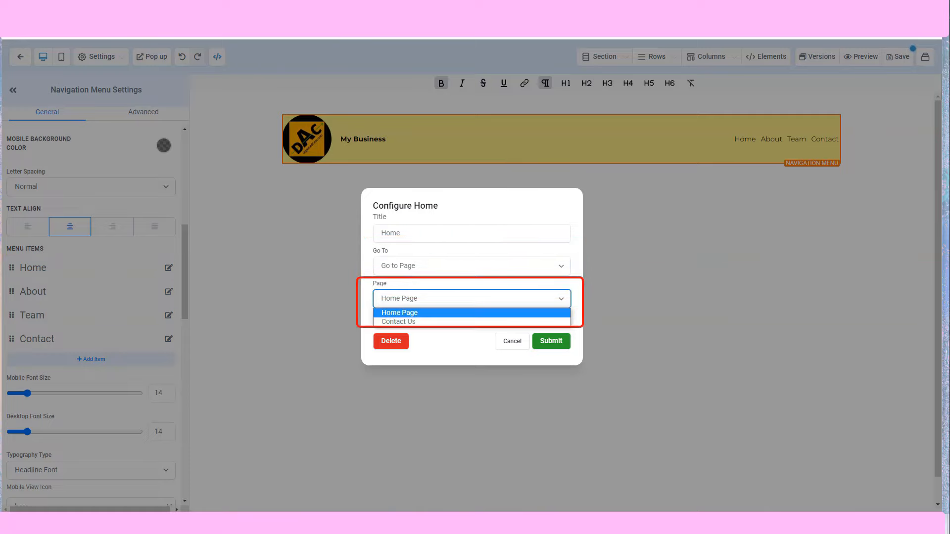
click(472, 313)
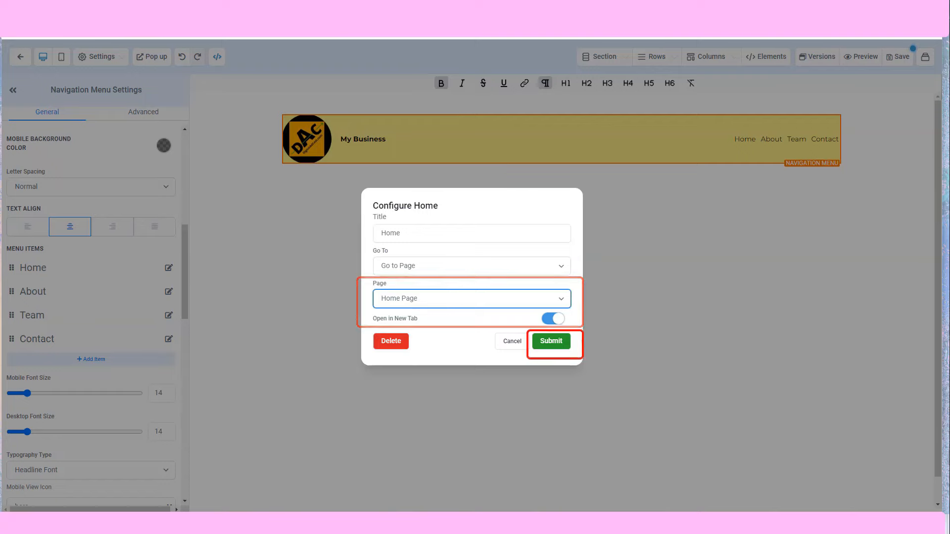
click(552, 341)
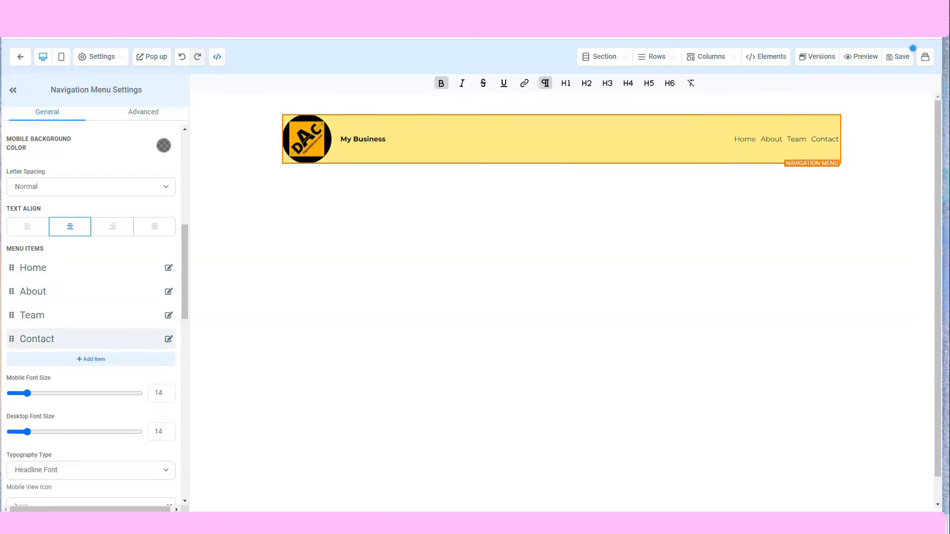
- Configure the Contact menu item to go to the Contact Us page of the website
click(169, 339)
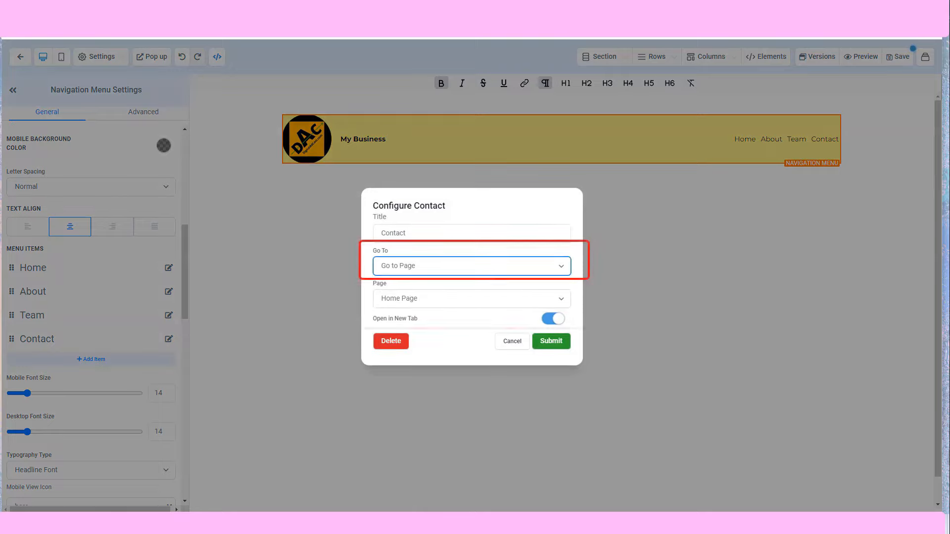
click(471, 299)
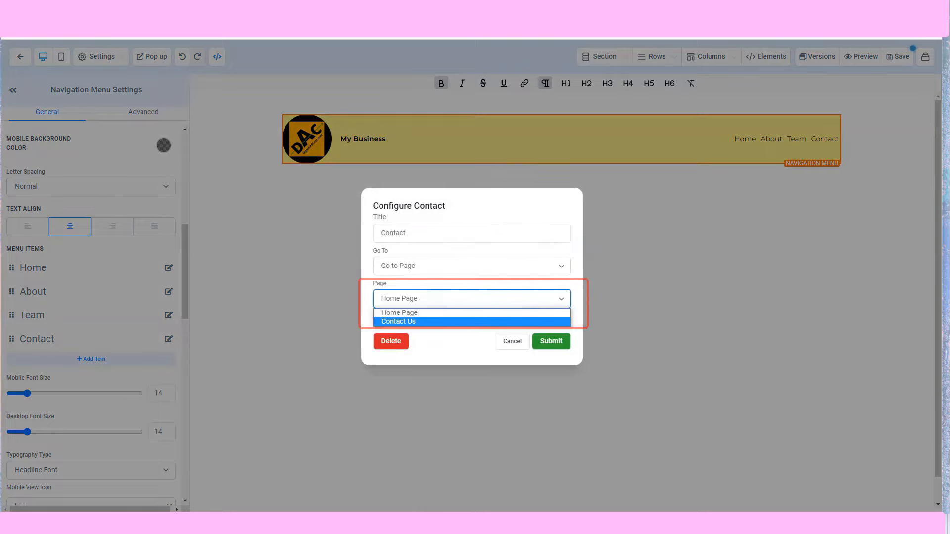
click(399, 321)
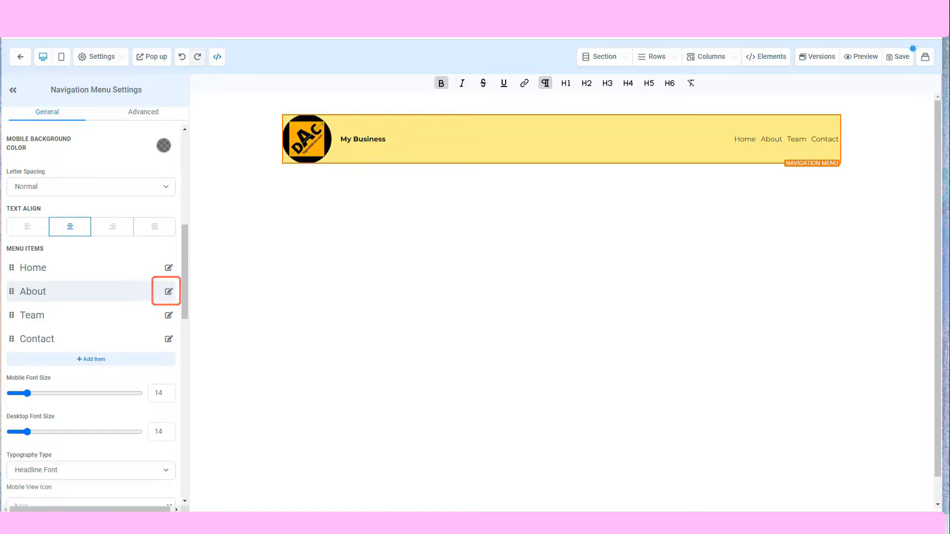
- Delete the About and Team items from the navigation menu
click(168, 292)
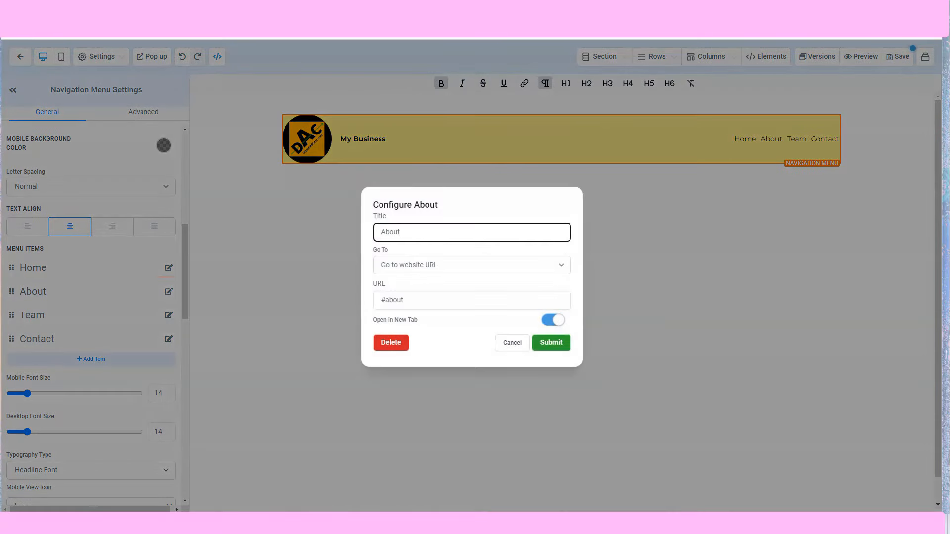
click(391, 343)
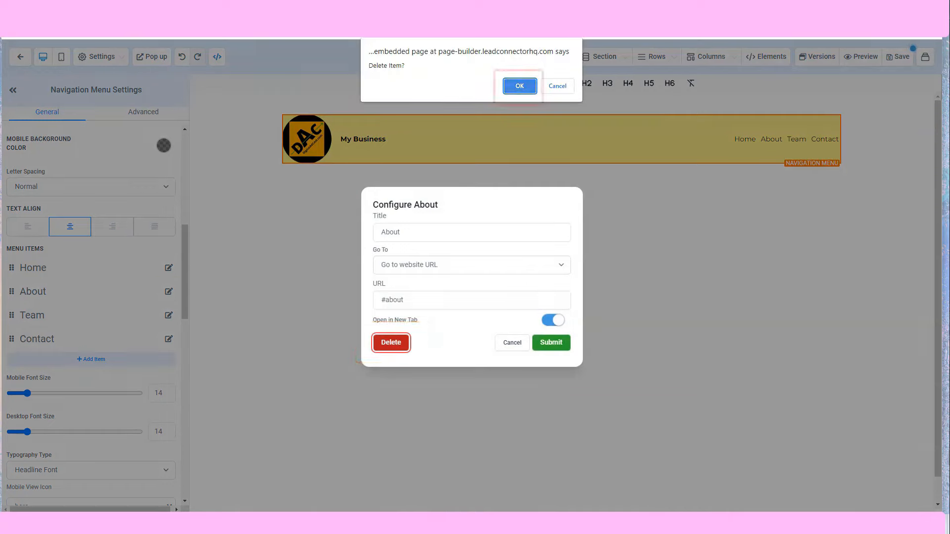
key(Return)
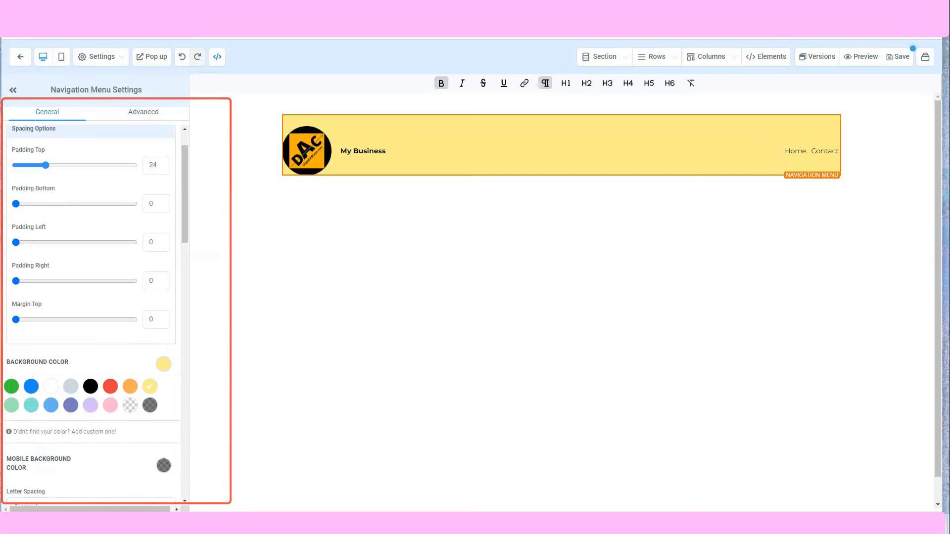
- Try different top, bottom, left and right padding and top margin values on the navigation menu
drag(45, 166, 15, 165)
drag(16, 204, 133, 203)
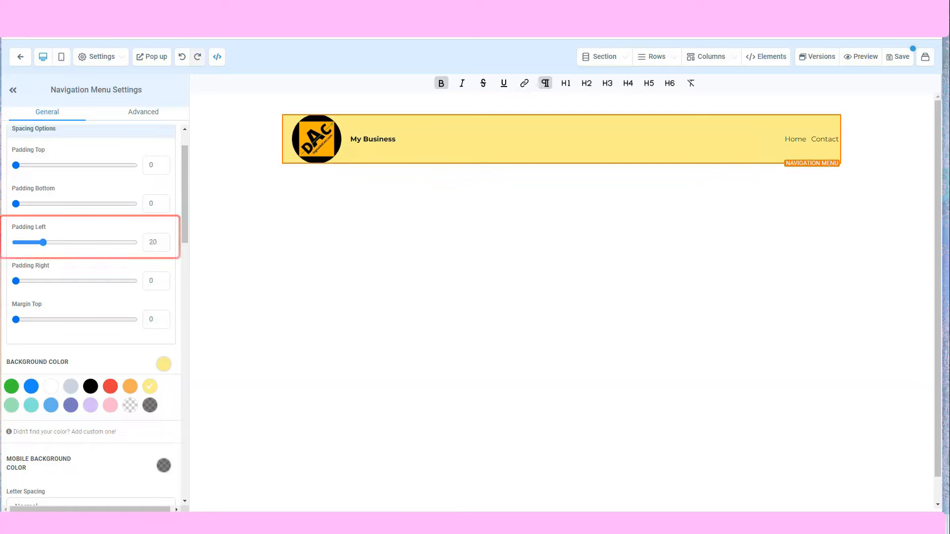
drag(42, 242, 133, 242)
mouse_move(16, 280)
mouse_down()
mouse_move(134, 280)
mouse_move(16, 281)
mouse_up()
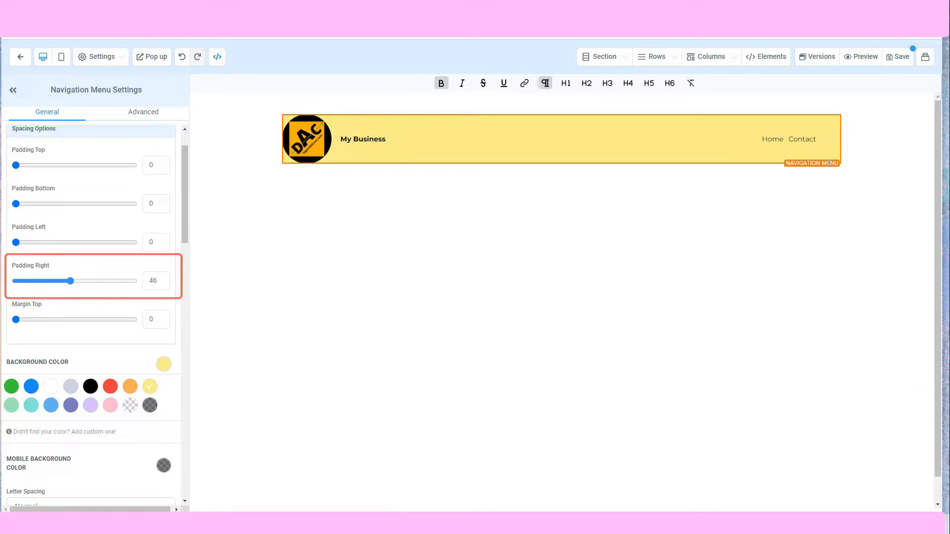
mouse_move(16, 319)
mouse_down()
mouse_move(134, 319)
mouse_move(16, 319)
mouse_up()
- Check the navigation menu in the mobile view and return to the desktop view
scroll(90, 297, down, 3)
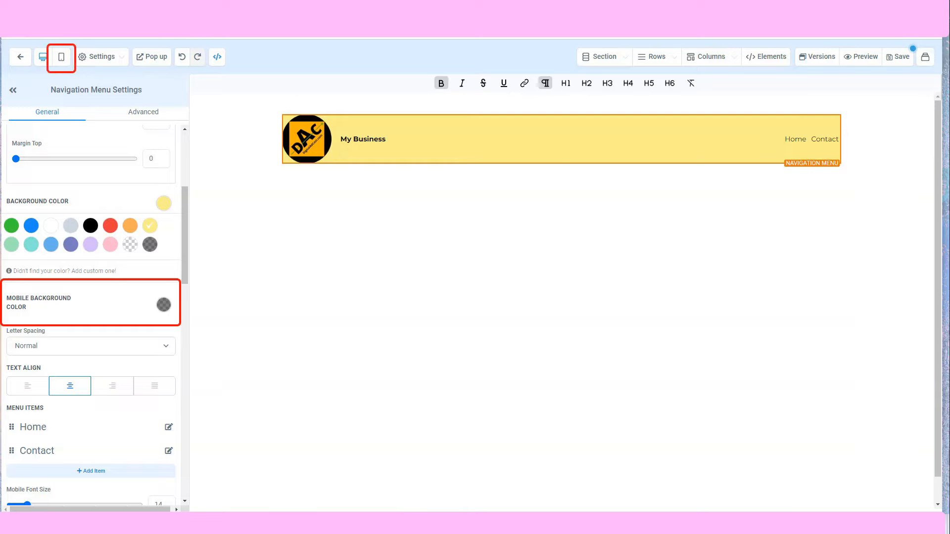
click(61, 56)
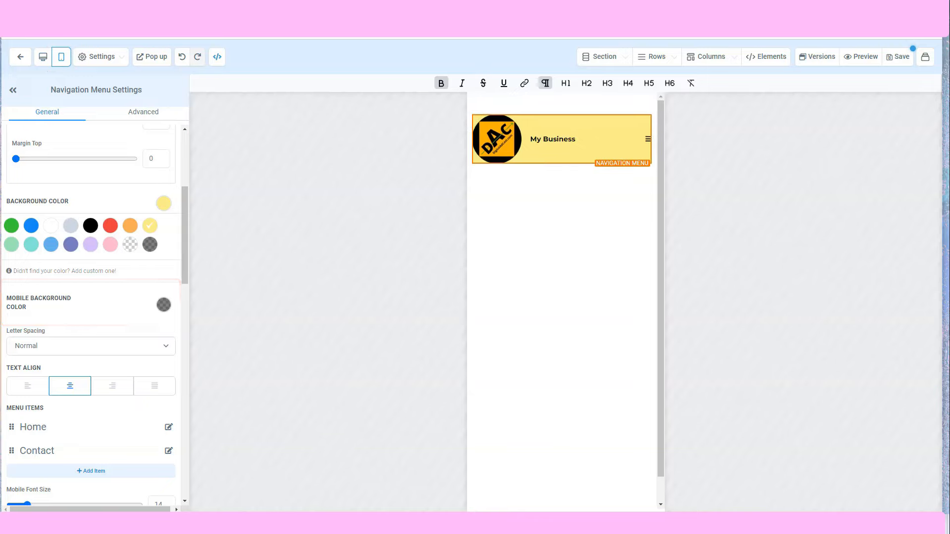
click(43, 57)
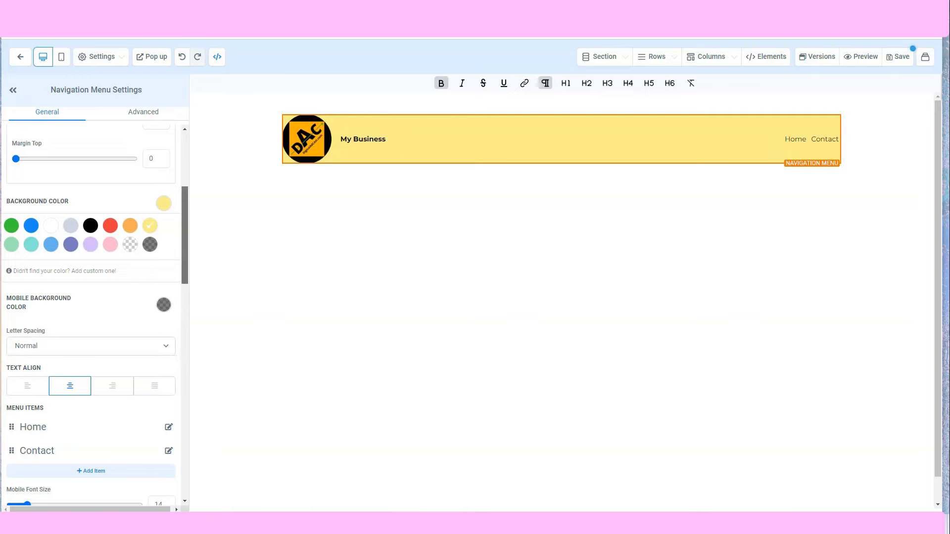
- Review the navigation menu's mobile and desktop font sizes, typography type, mobile view icon and color options
drag(185, 235, 185, 238)
scroll(148, 253, down, 4)
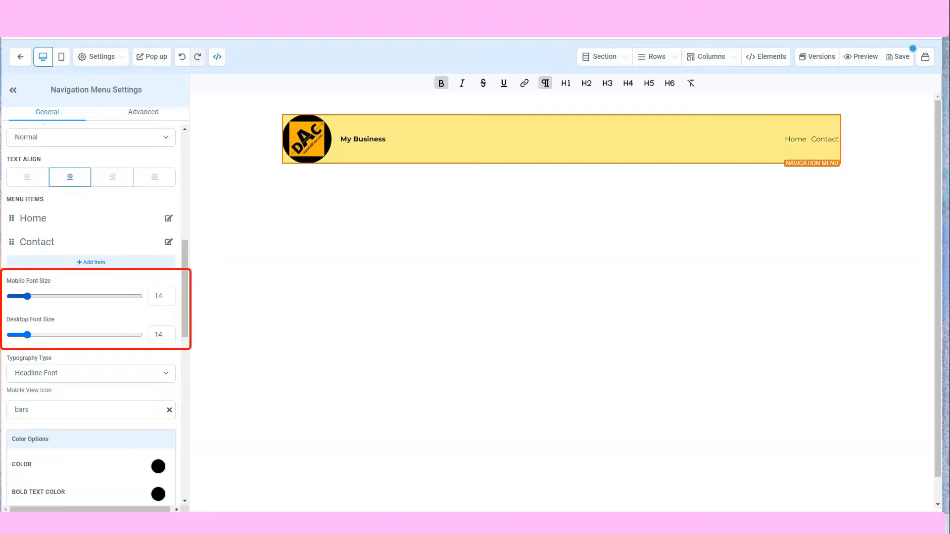
mouse_move(27, 296)
mouse_down()
mouse_move(56, 296)
mouse_move(28, 296)
mouse_up()
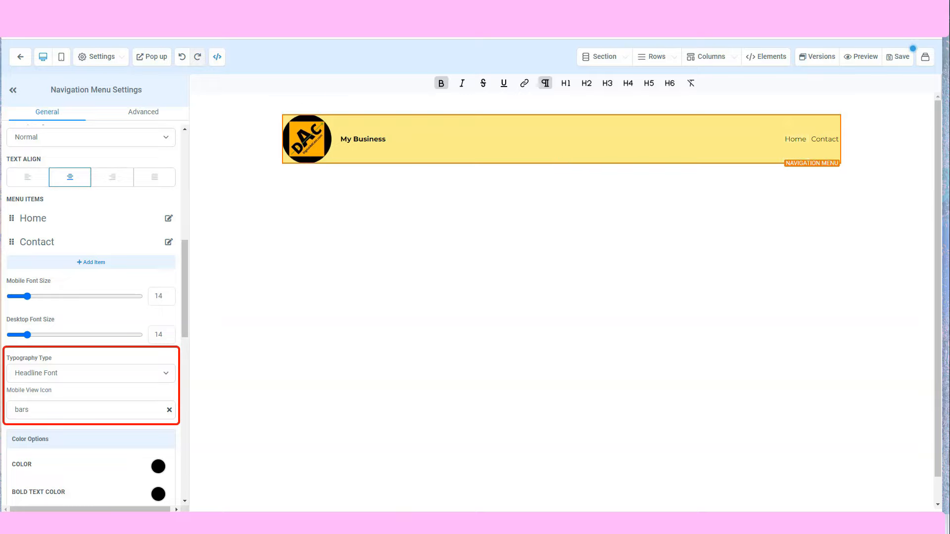
scroll(91, 316, down, 3)
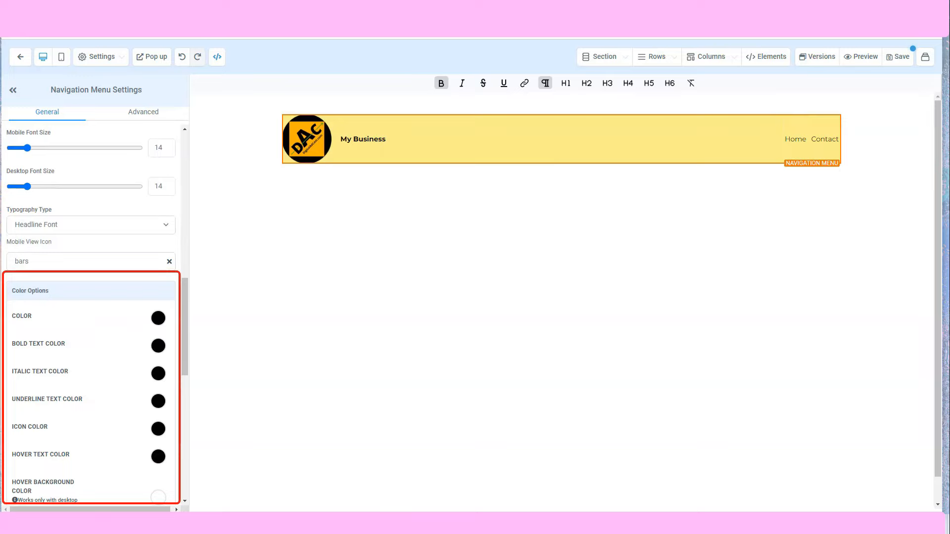
- Try different horizontal and vertical spacing values for the menu items
scroll(91, 316, down, 5)
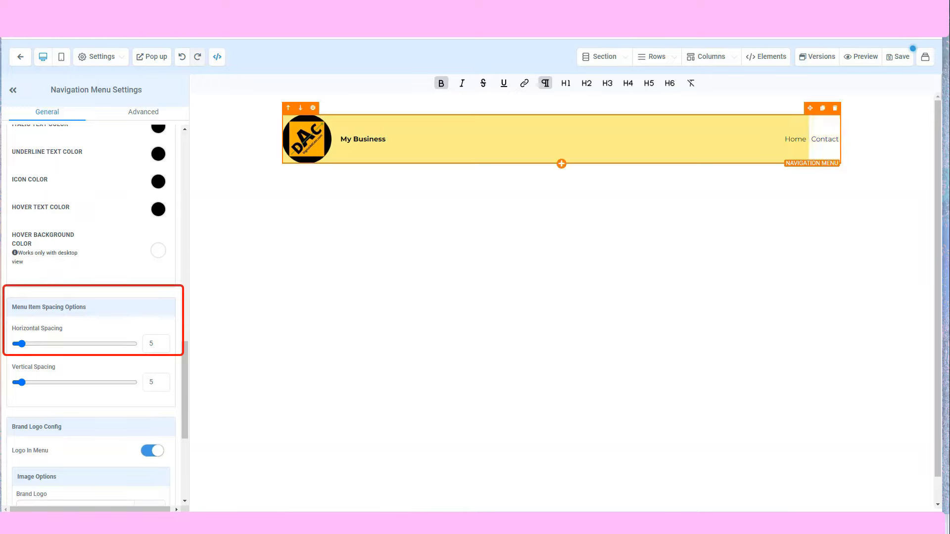
mouse_move(22, 344)
mouse_down()
mouse_move(133, 344)
mouse_move(34, 344)
mouse_up()
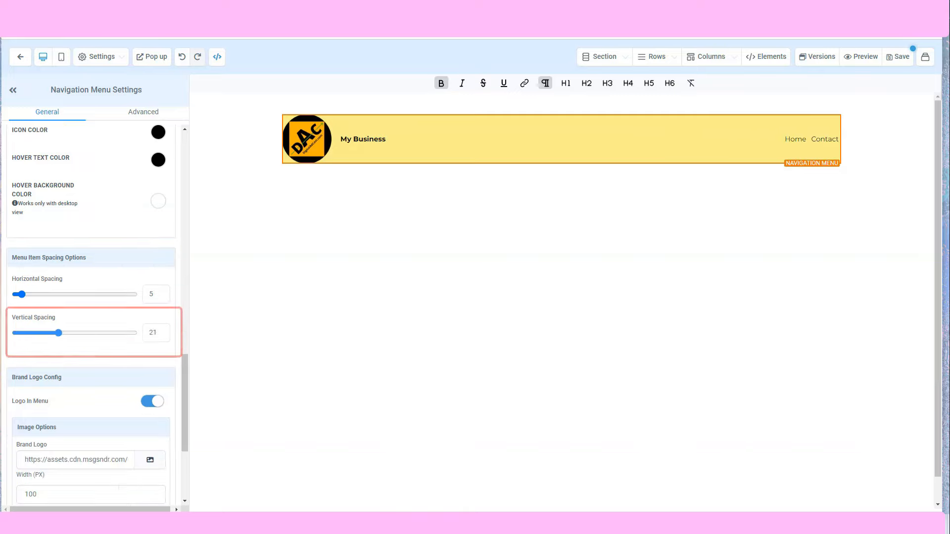
drag(59, 333, 24, 333)
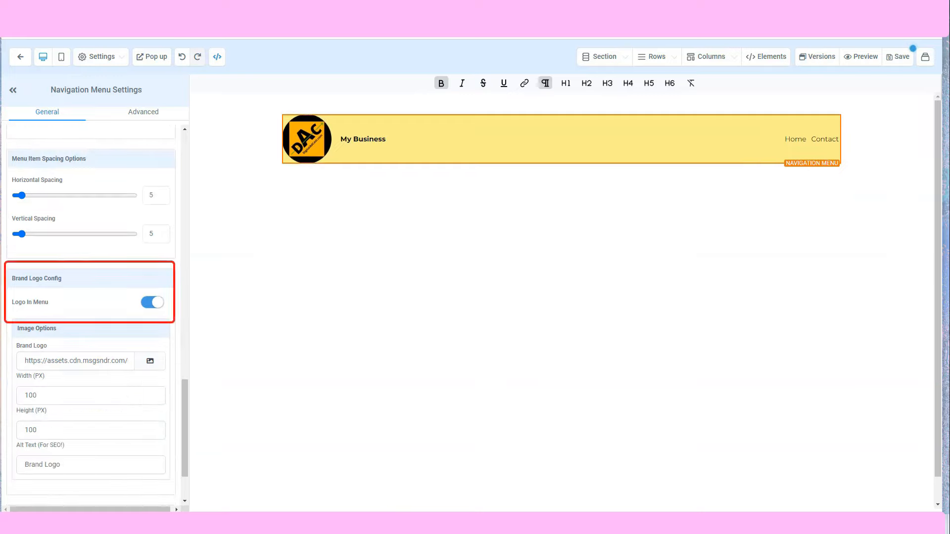
- Turn off the brand logo in the navigation menu
click(152, 302)
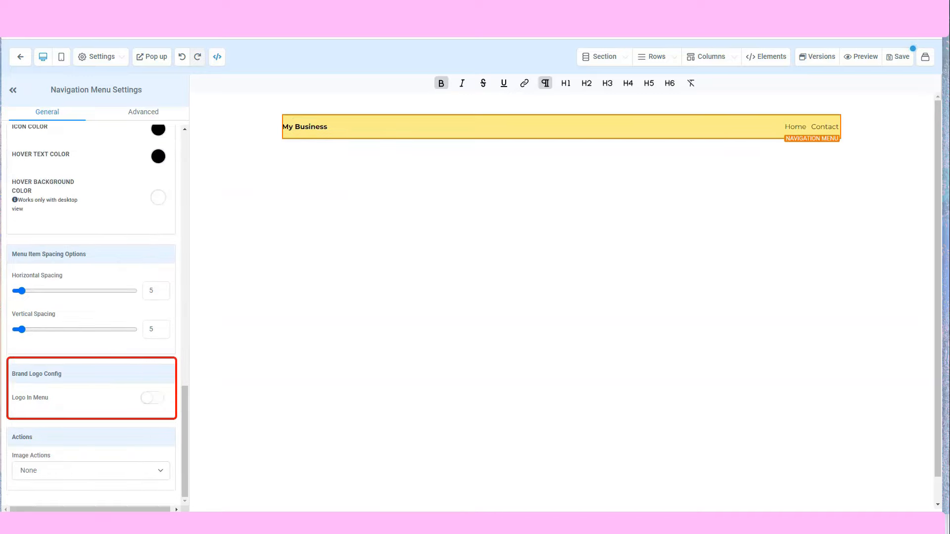
- Turn the navigation menu's brand logo back on and browse the media library for a logo image
click(145, 397)
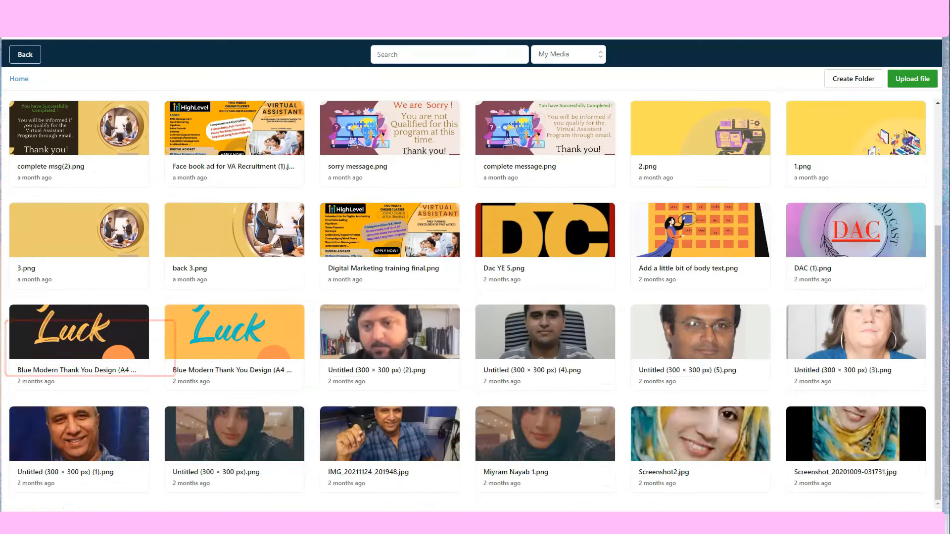
scroll(468, 307, up, 4)
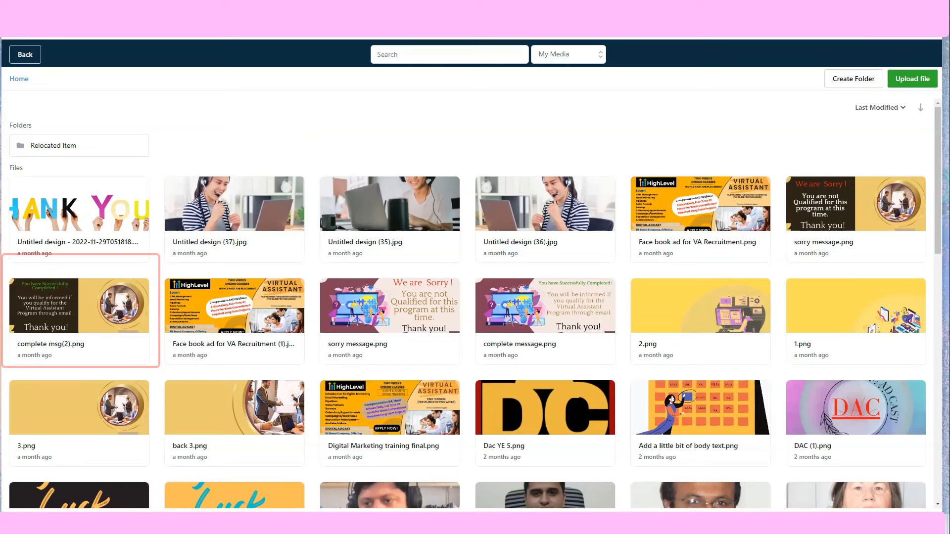
right_click(92, 299)
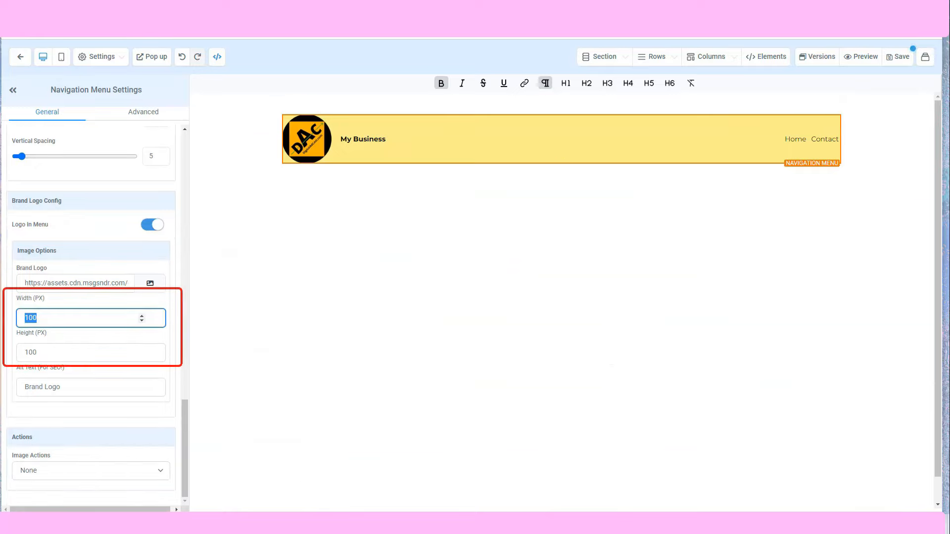
- Try a brand logo size of 200 by 200 px and return it to 100 by 100 px
text(200)
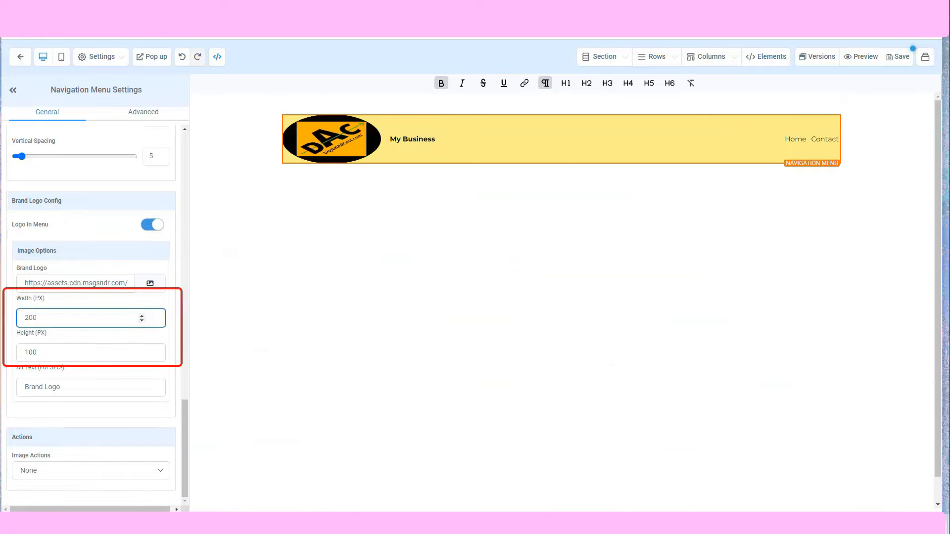
key(Tab)
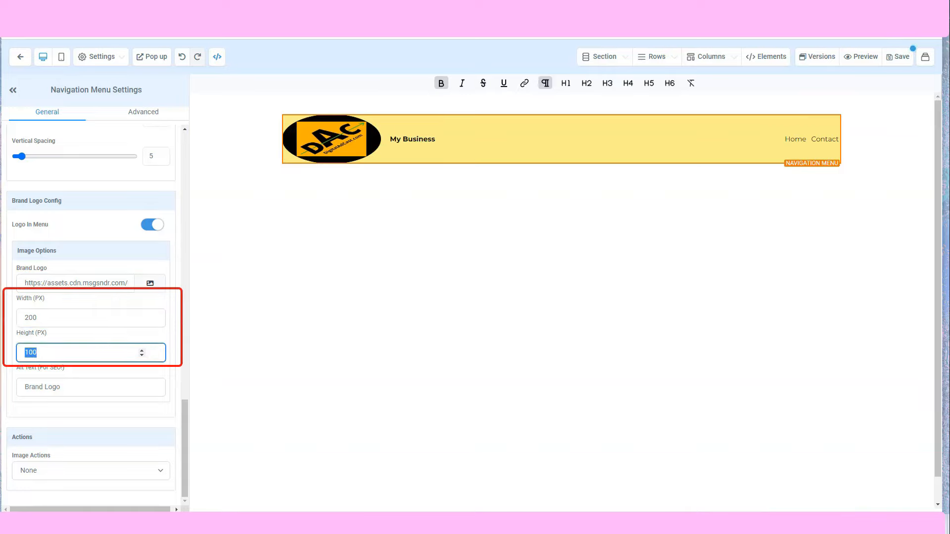
text(200)
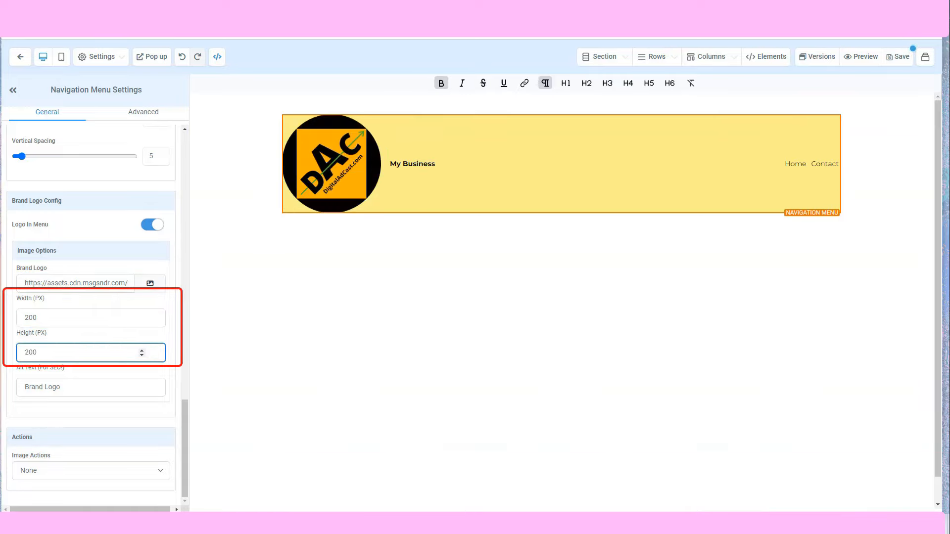
key(shift+Tab)
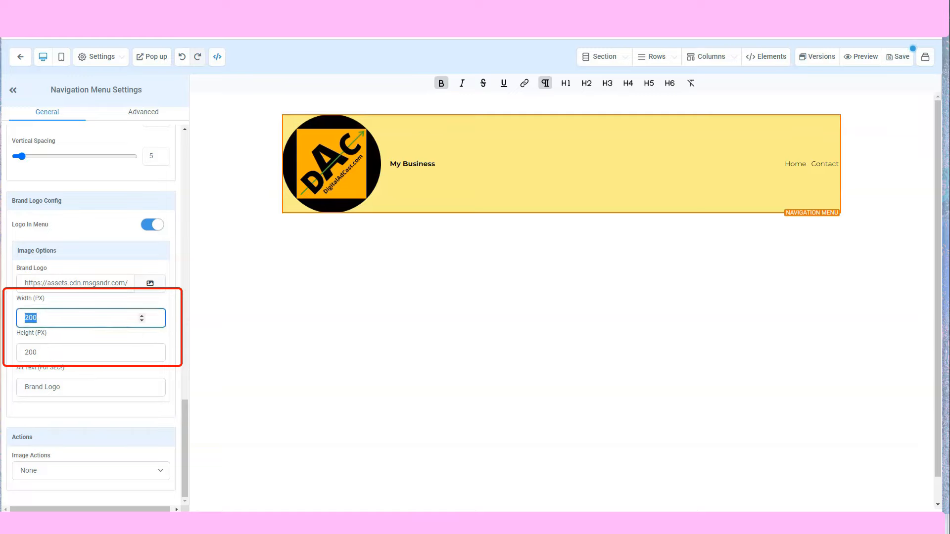
text(100)
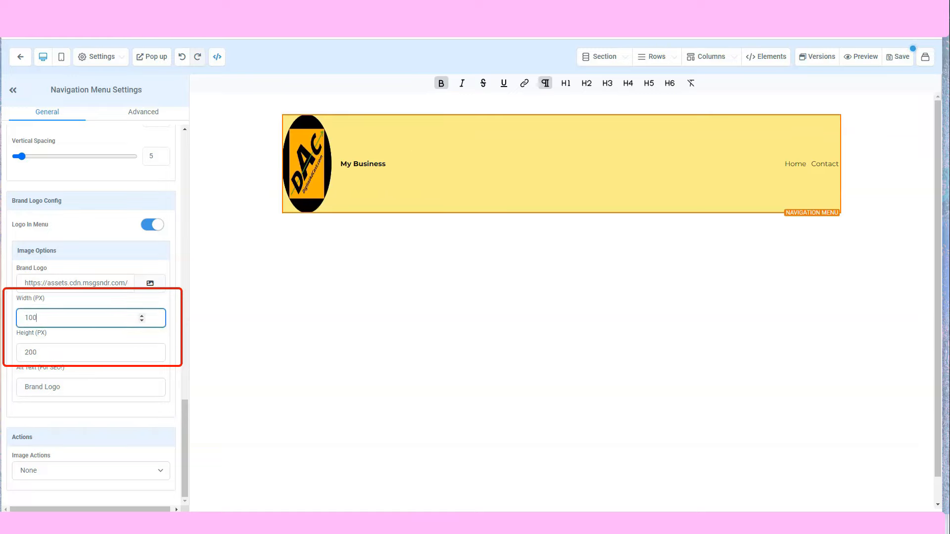
key(Tab)
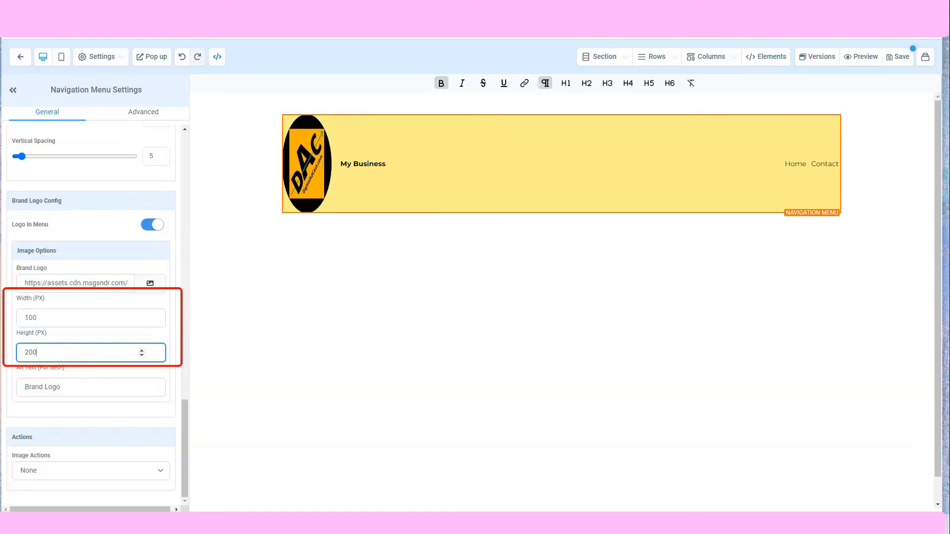
text(100)
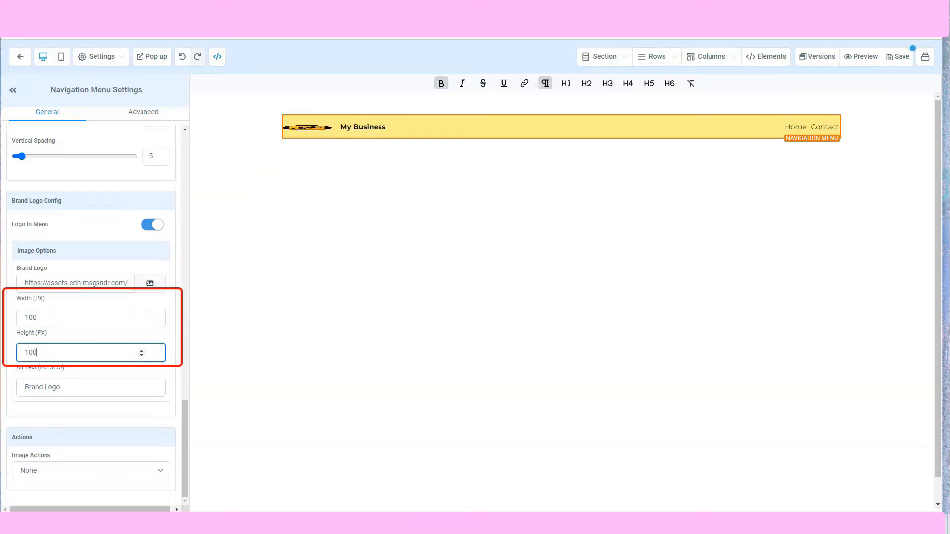
click(91, 387)
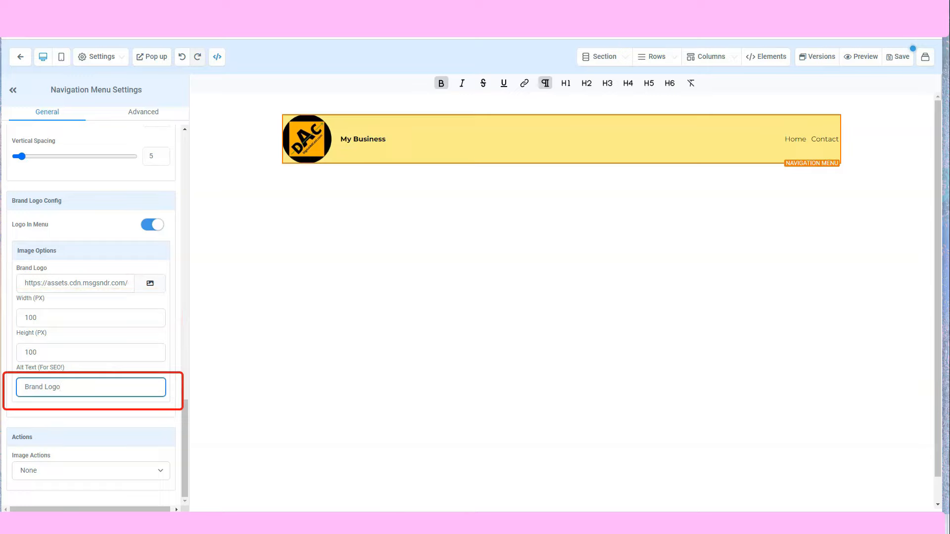
click(91, 471)
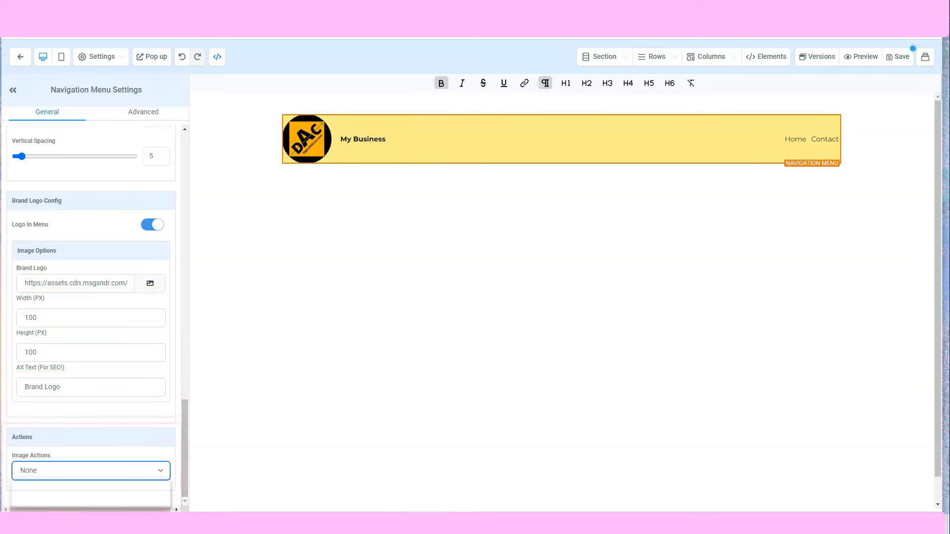
click(91, 471)
click(91, 471)
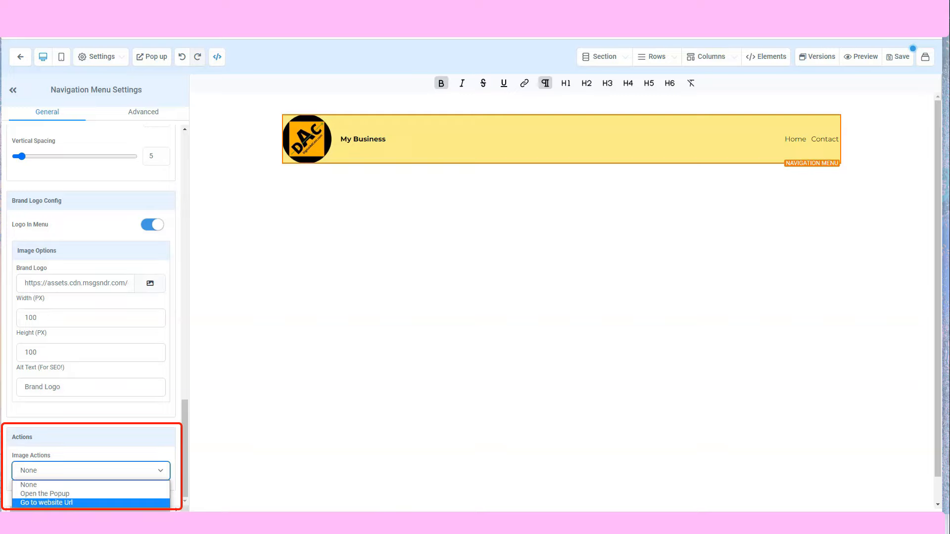
key(Return)
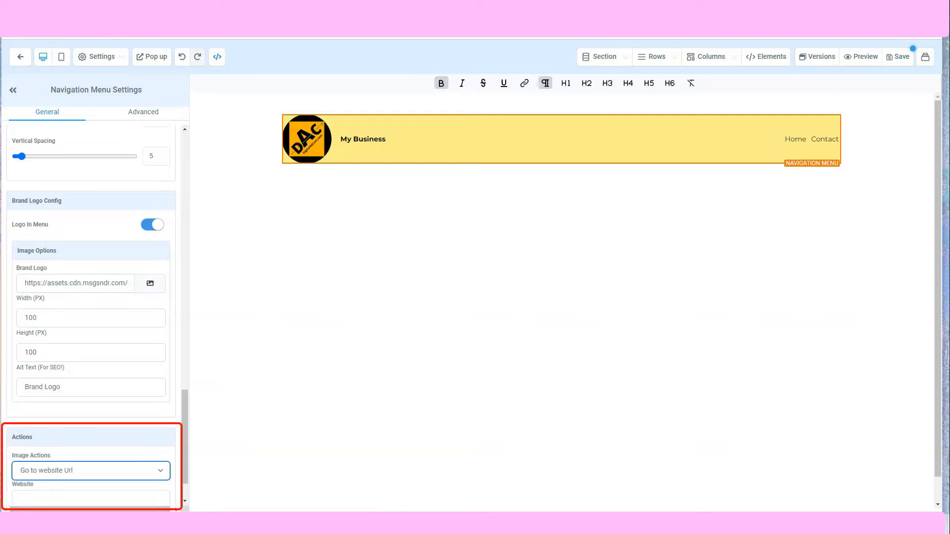
scroll(91, 317, down, 1)
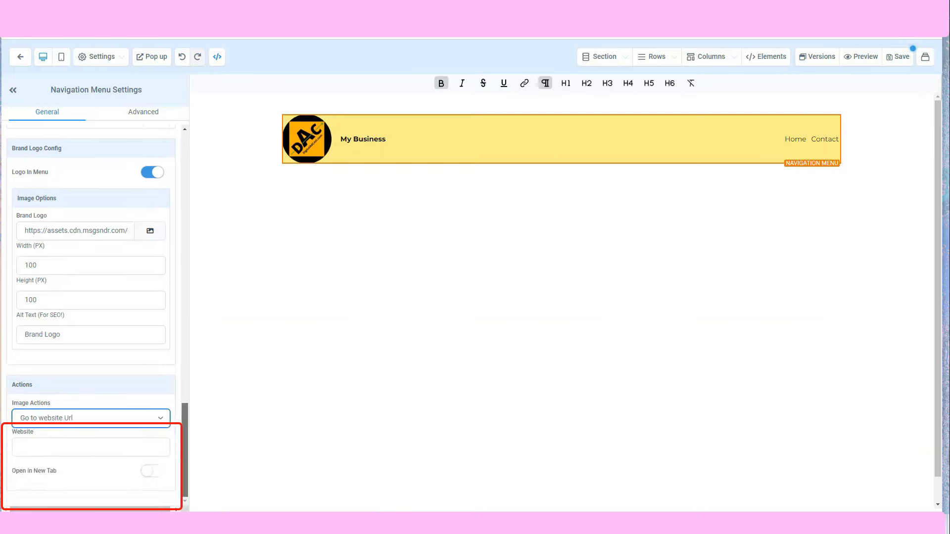
click(91, 447)
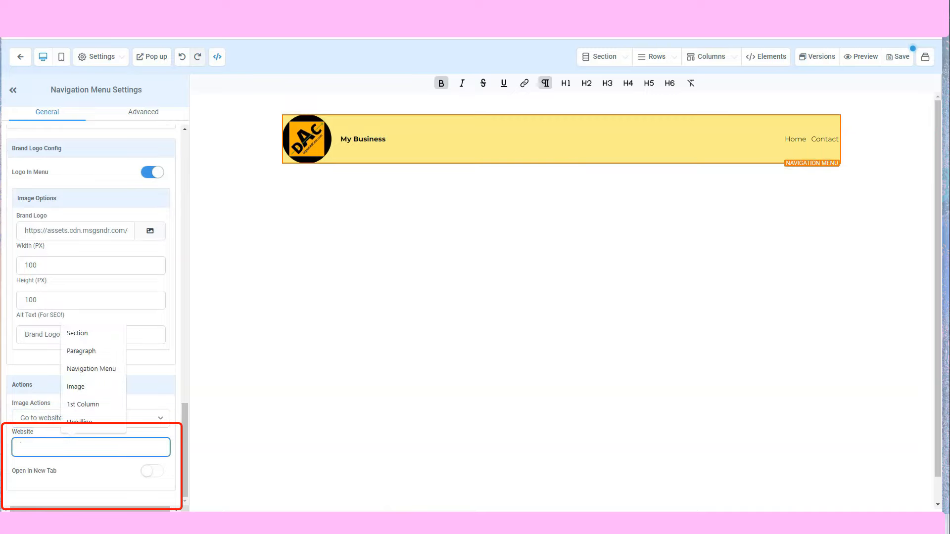
text(www.mhy)
key(BackSpace)
key(BackSpace)
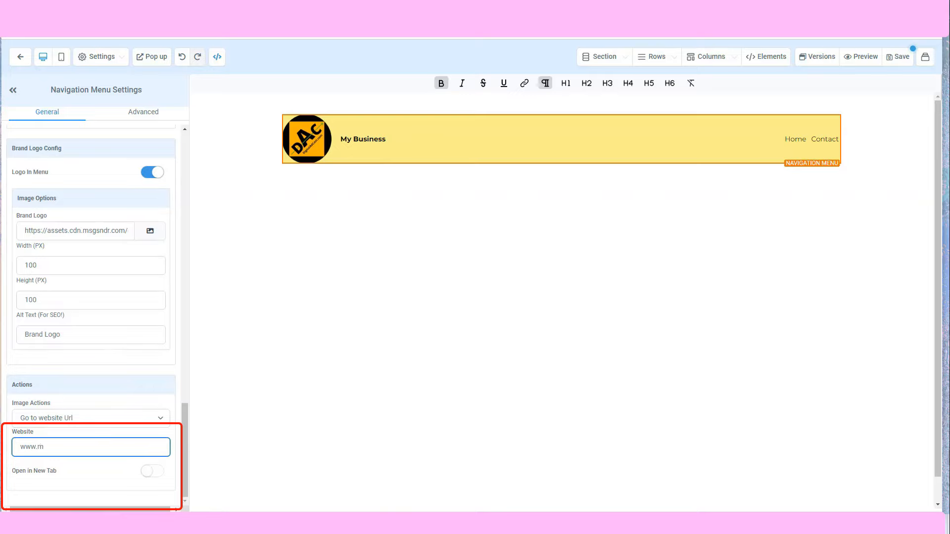
text(website.com)
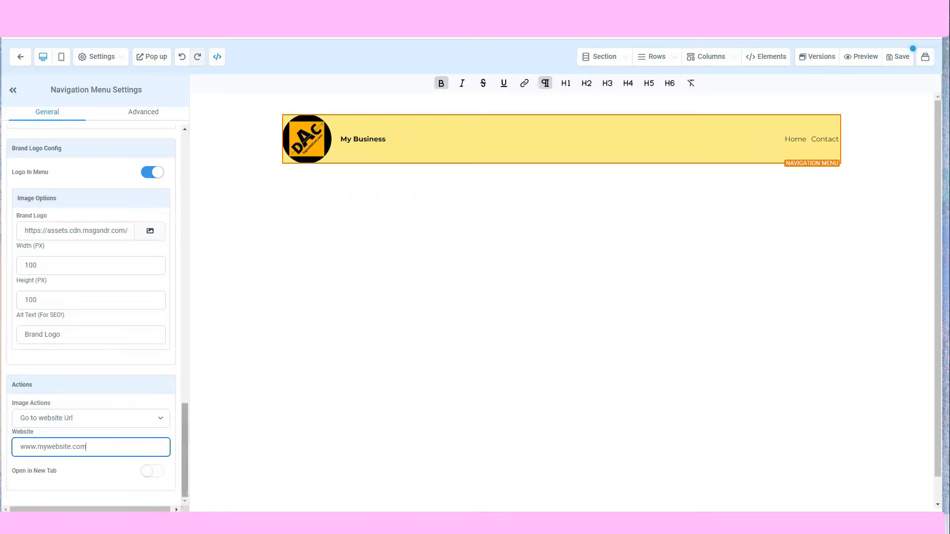
- Give the navigation menu a full border with a width of 5px
drag(185, 450, 184, 180)
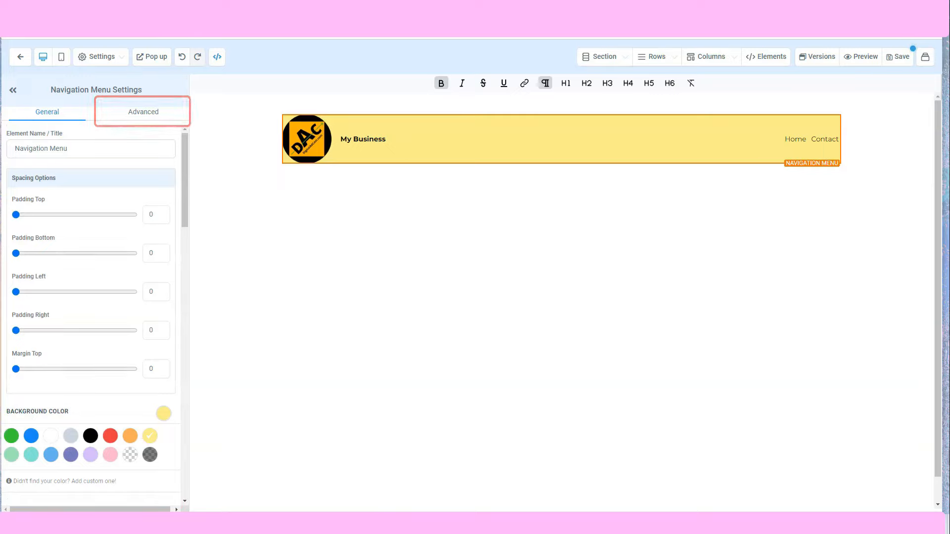
click(143, 111)
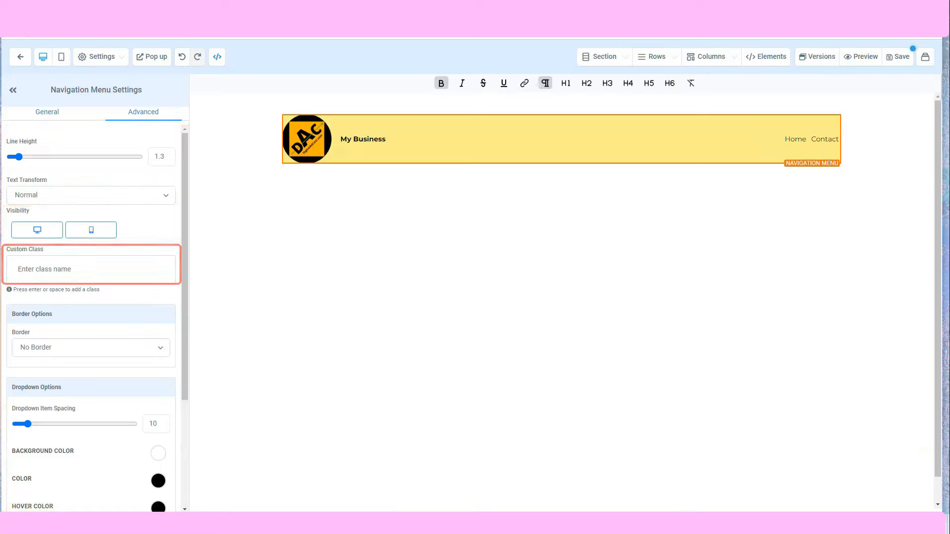
click(91, 348)
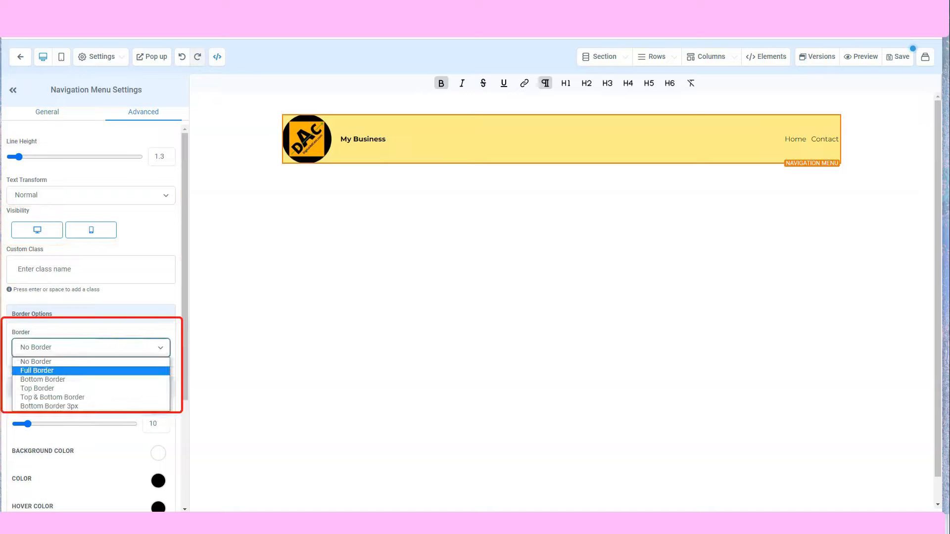
click(36, 371)
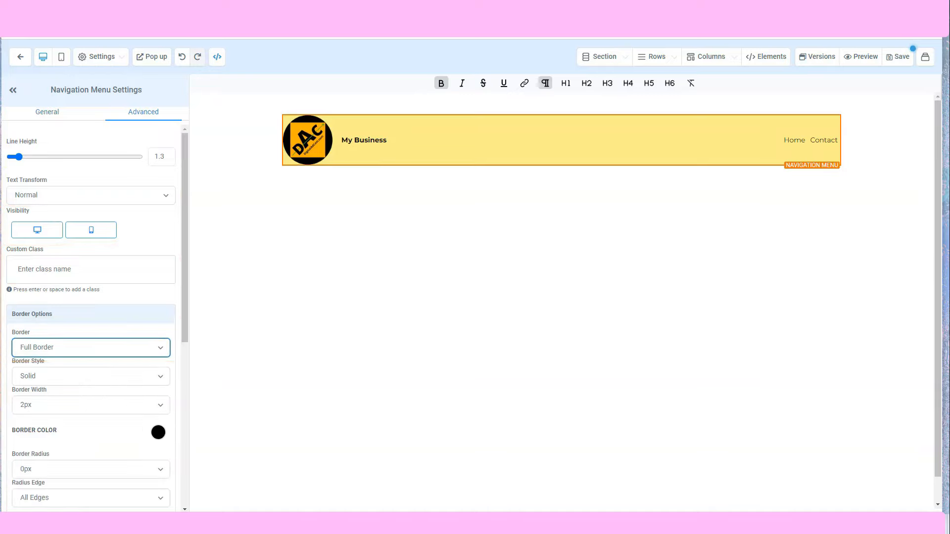
click(92, 405)
key(Down)
key(Down)
key(Down)
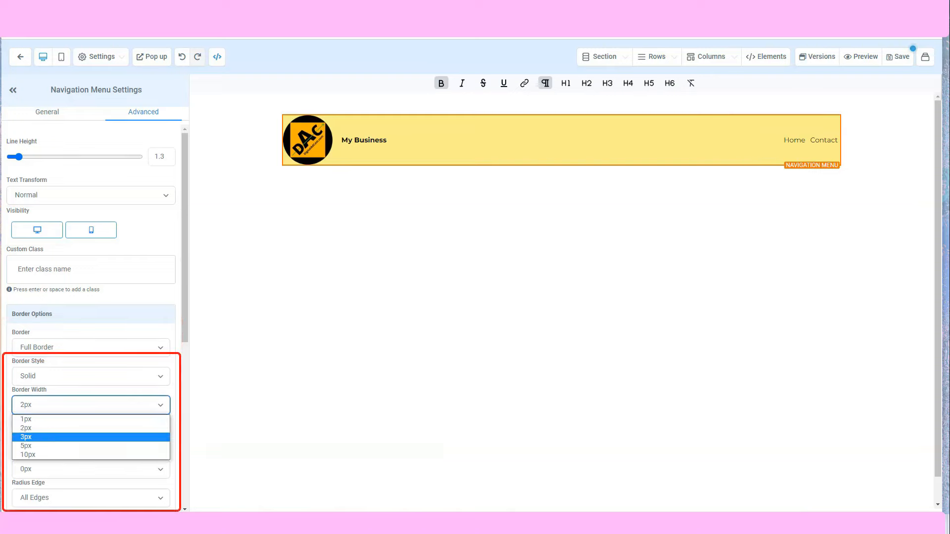
key(Return)
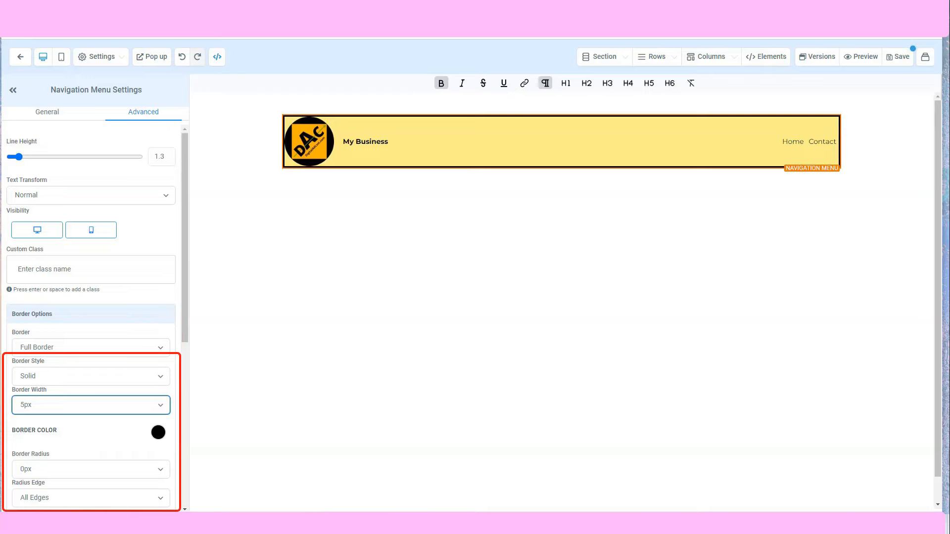
- Set the navigation menu's border radius to 15px
scroll(91, 370, down, 2)
click(91, 370)
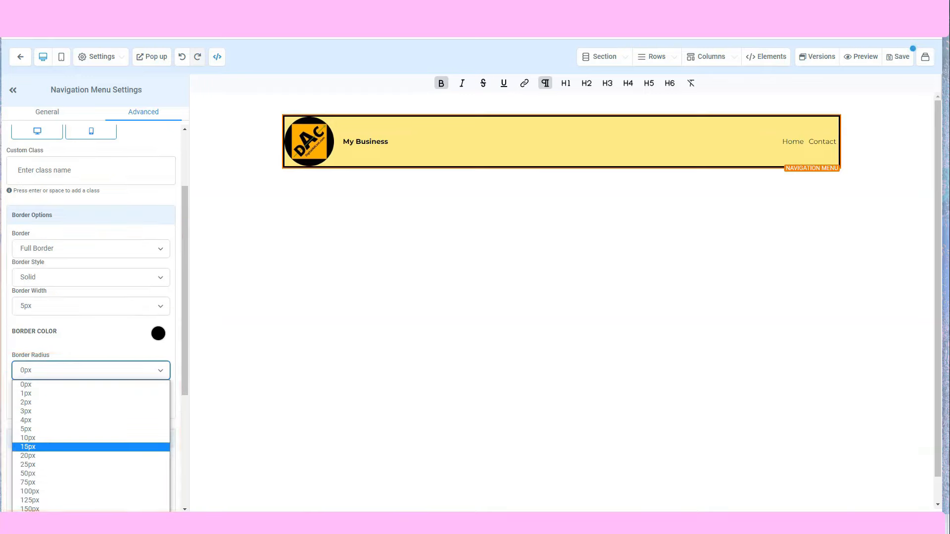
click(59, 448)
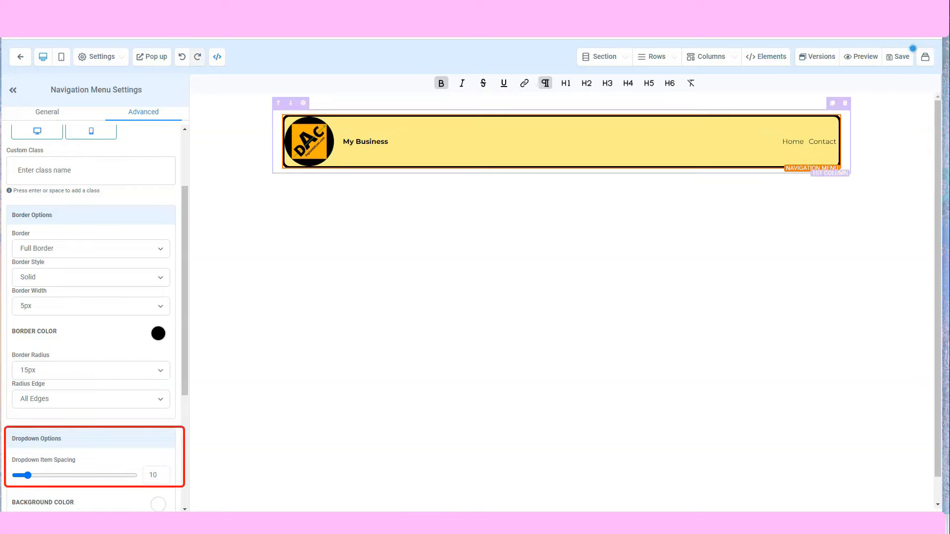
- Review the navigation menu's dropdown spacing and colors, headline, header layout and CSS selector options
scroll(94, 317, down, 3)
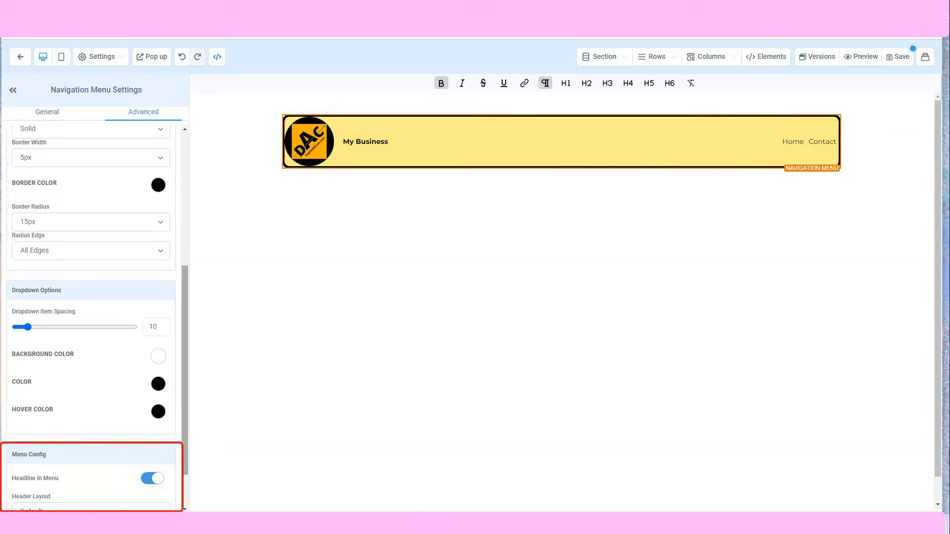
scroll(94, 316, down, 1)
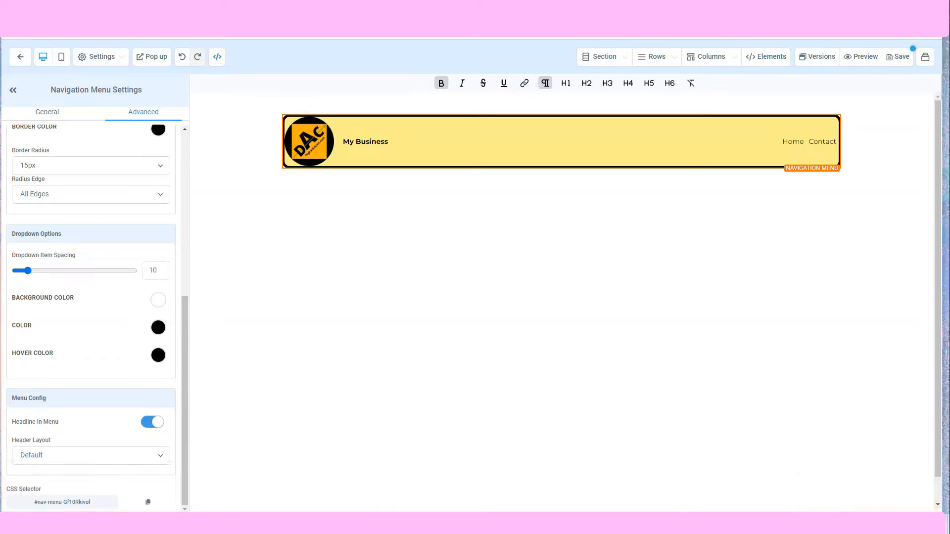
scroll(91, 317, up, 6)
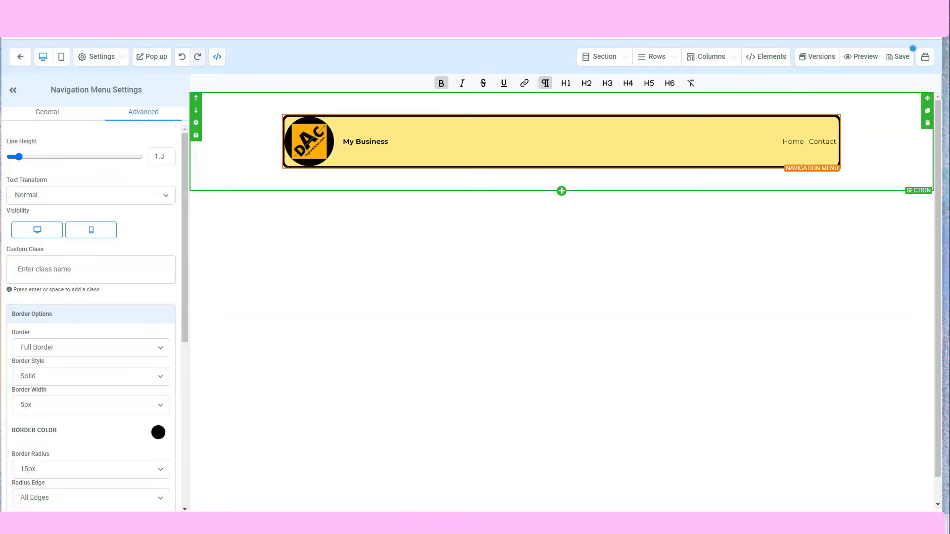
- Add a new section below the navigation menu and insert a 3 column row in it
click(605, 57)
click(770, 107)
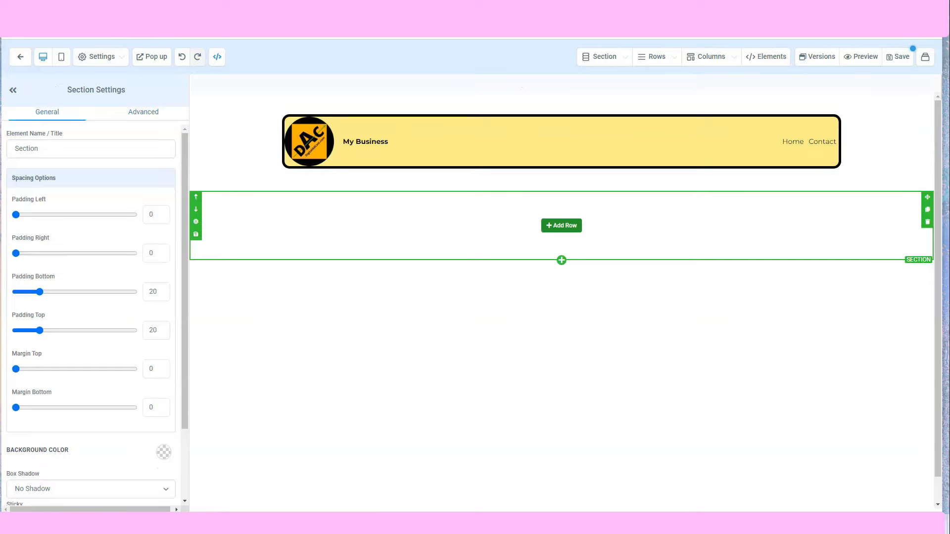
click(562, 226)
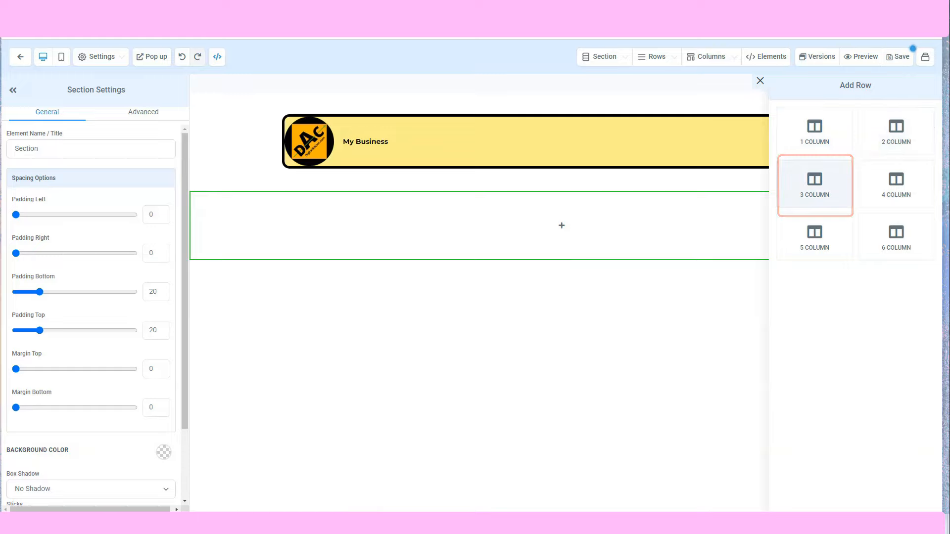
click(815, 186)
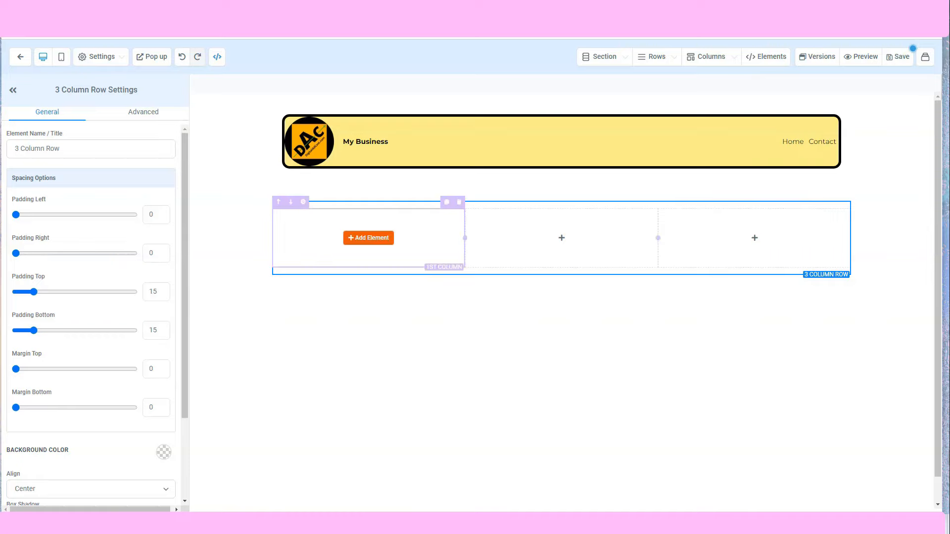
- Place a headline element in the row's first column and an image element in the second column
click(368, 238)
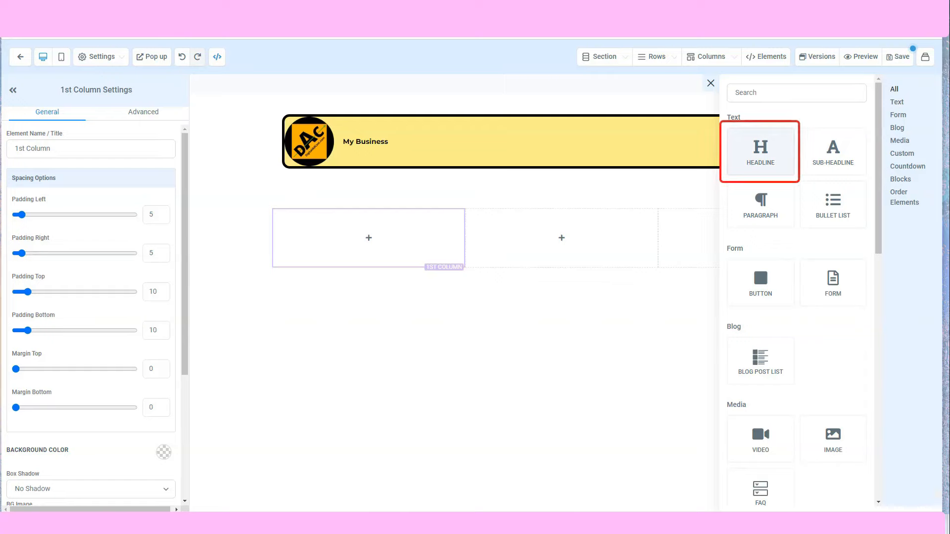
click(760, 151)
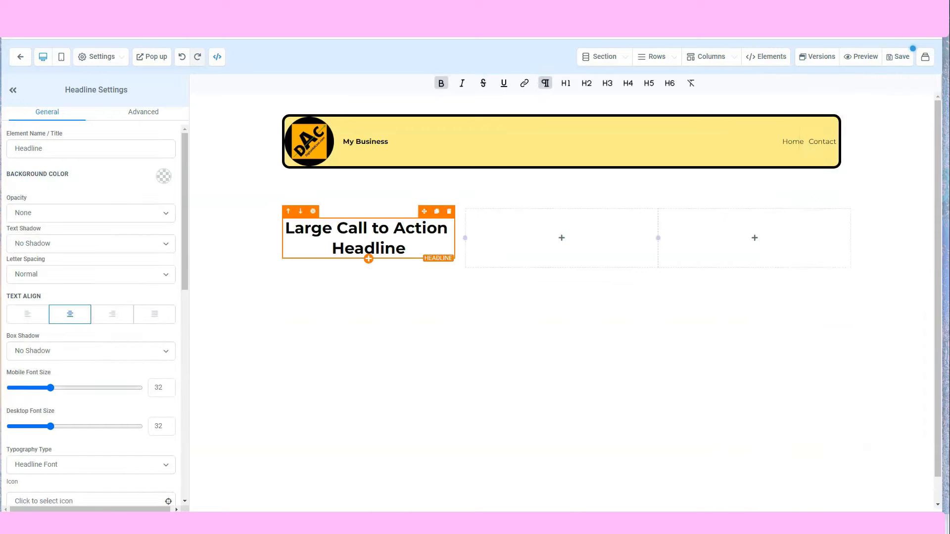
click(562, 238)
click(833, 435)
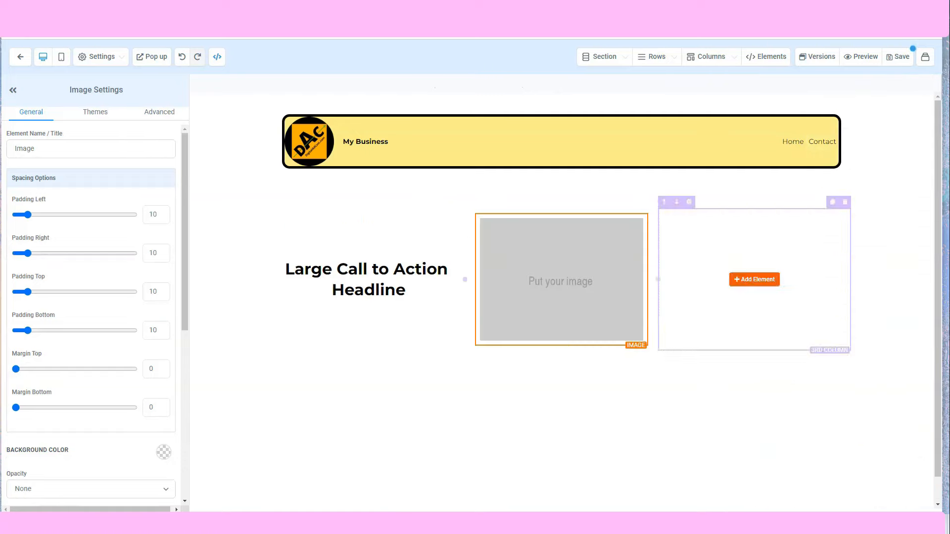
- Add a paragraph element to the third column of the content row
click(755, 279)
scroll(755, 207, up, 5)
click(755, 203)
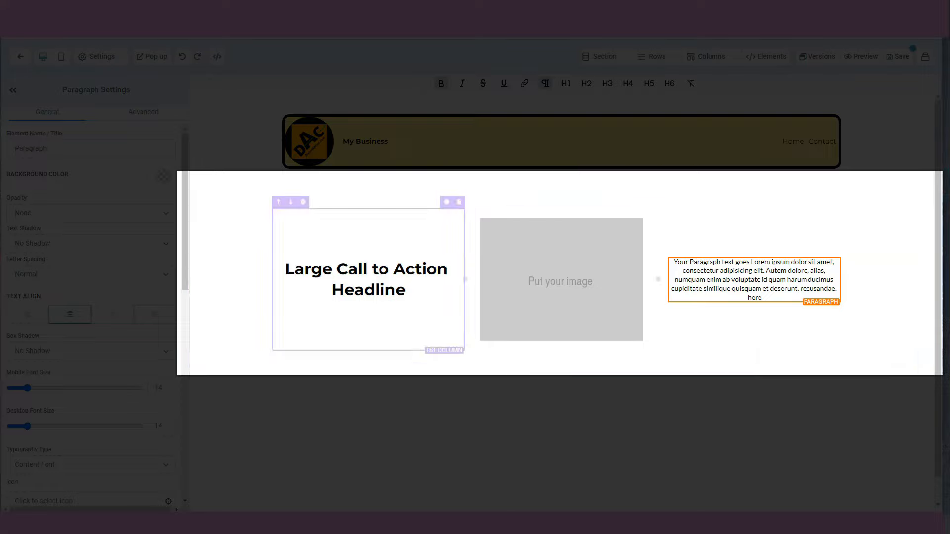
- Set the three-column section's background to light gray and the navigation menu section's background to light green
click(449, 361)
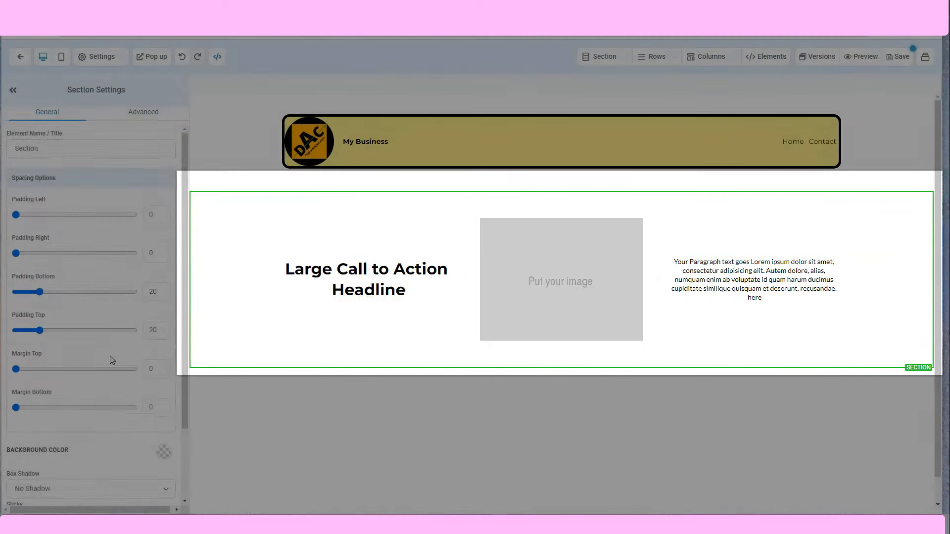
scroll(110, 360, down, 2)
click(71, 387)
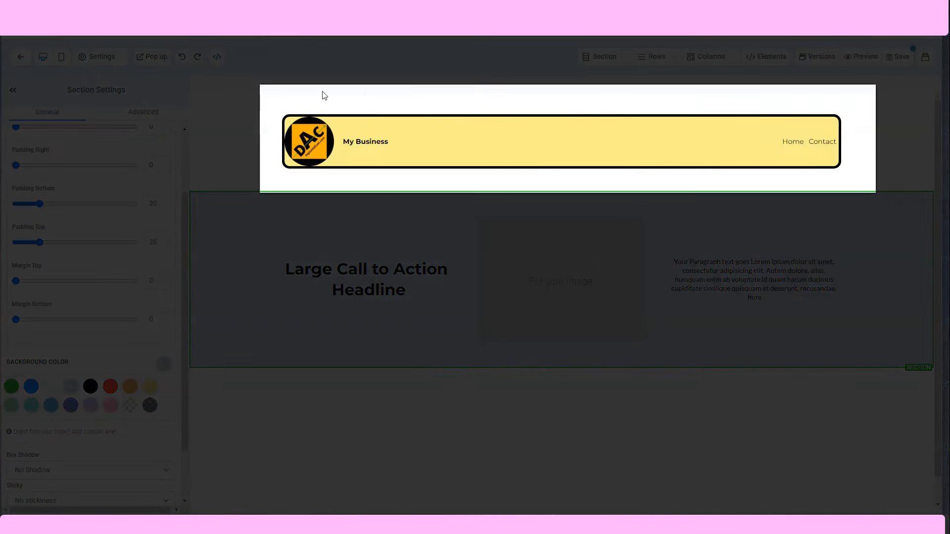
click(298, 99)
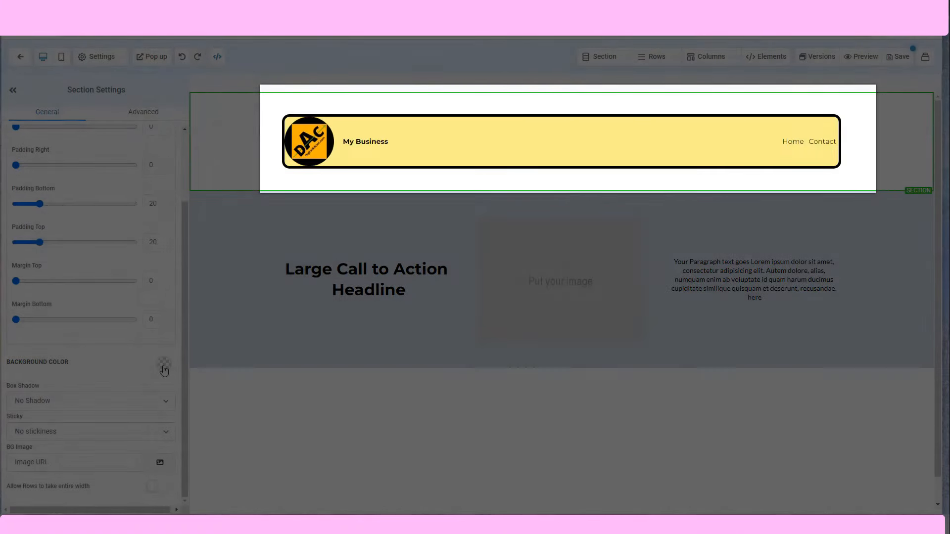
click(164, 364)
click(11, 406)
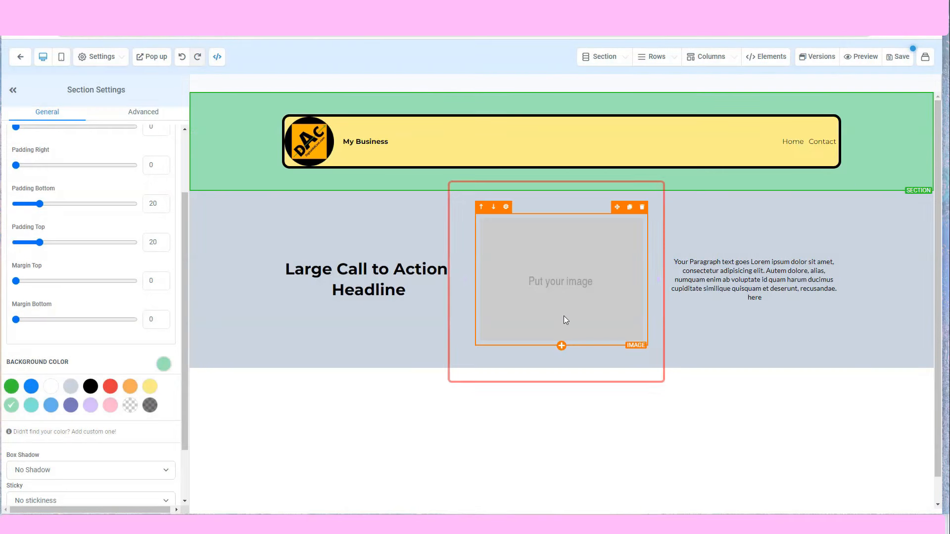
- Insert the photo of the woman with a headset and change the headline to "Want to market your own business? You are in the right place!"
click(558, 293)
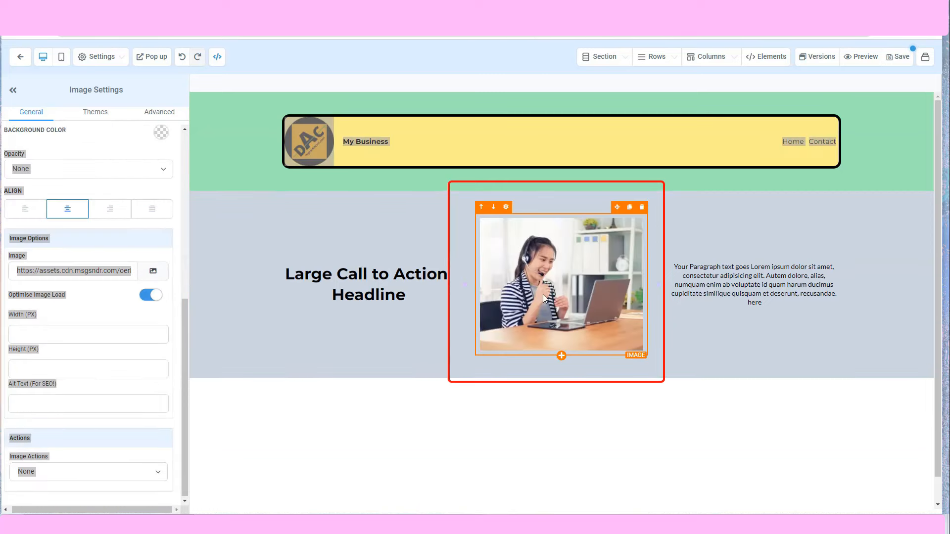
scroll(542, 295, down, 1)
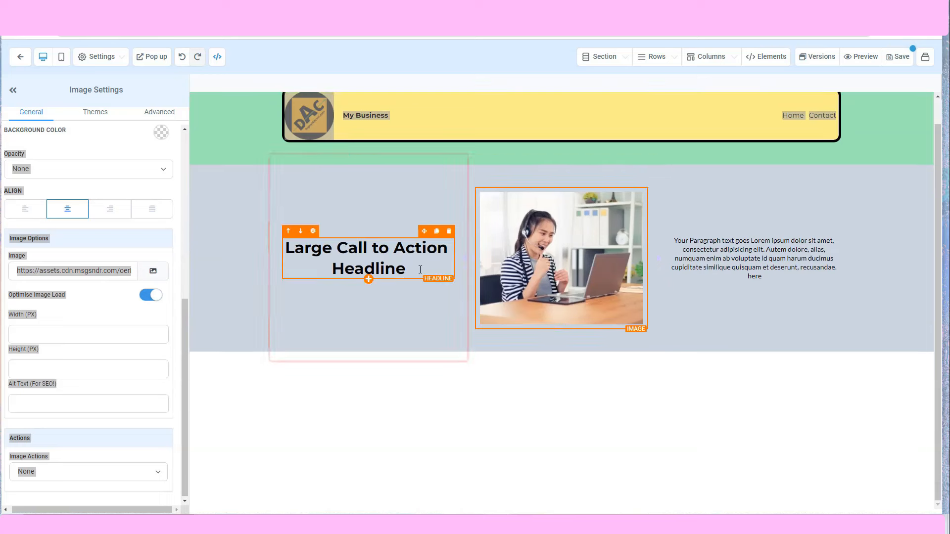
click(420, 270)
drag(420, 269, 288, 247)
text(Want to market your own business?)
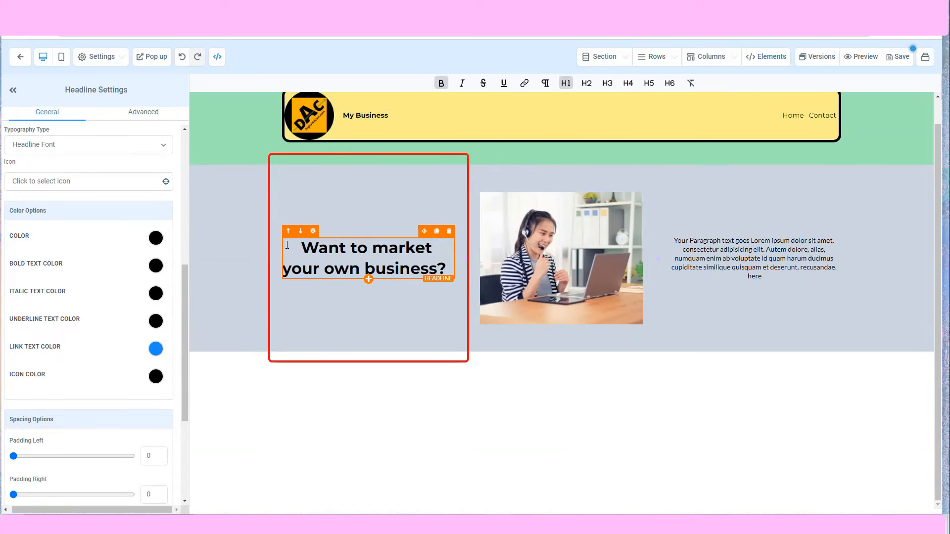
text(You are in the right place!)
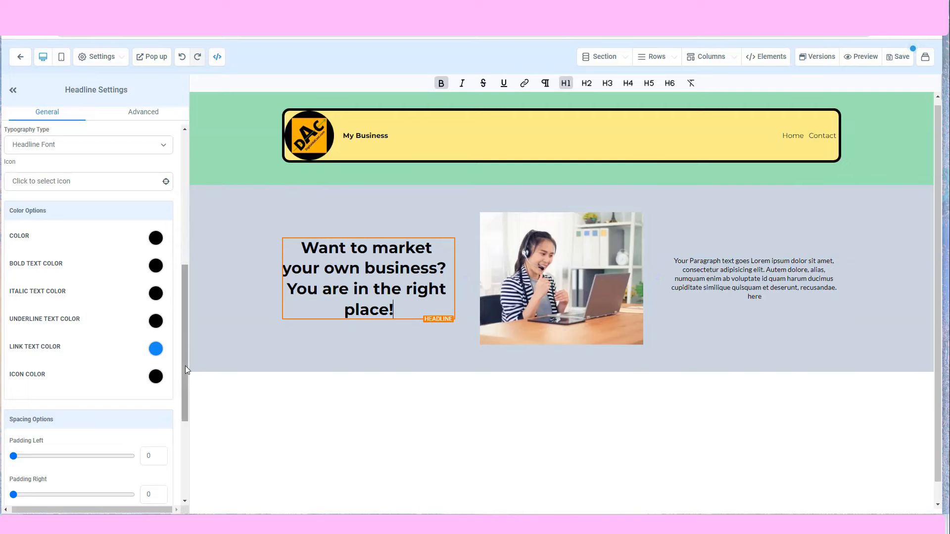
scroll(182, 367, down, 4)
scroll(182, 367, up, 6)
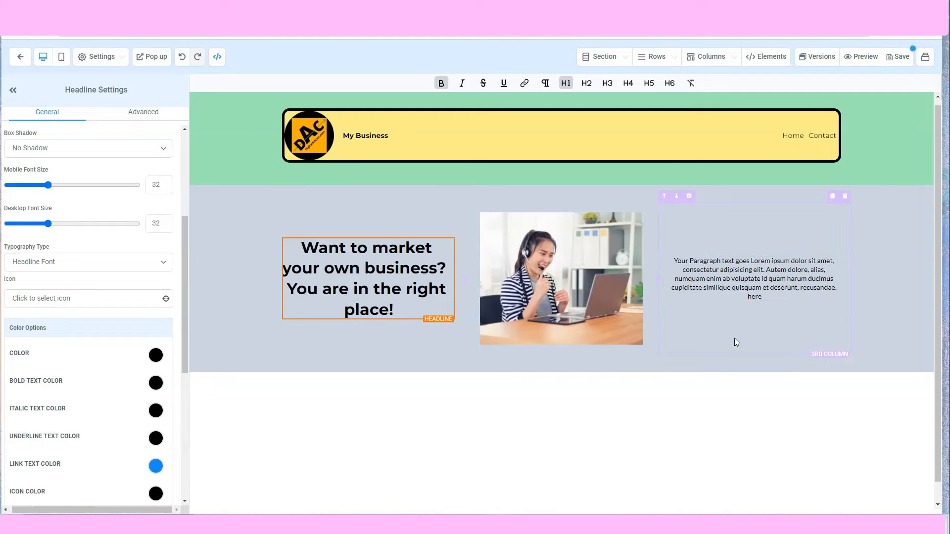
scroll(735, 339, down, 2)
scroll(734, 338, up, 2)
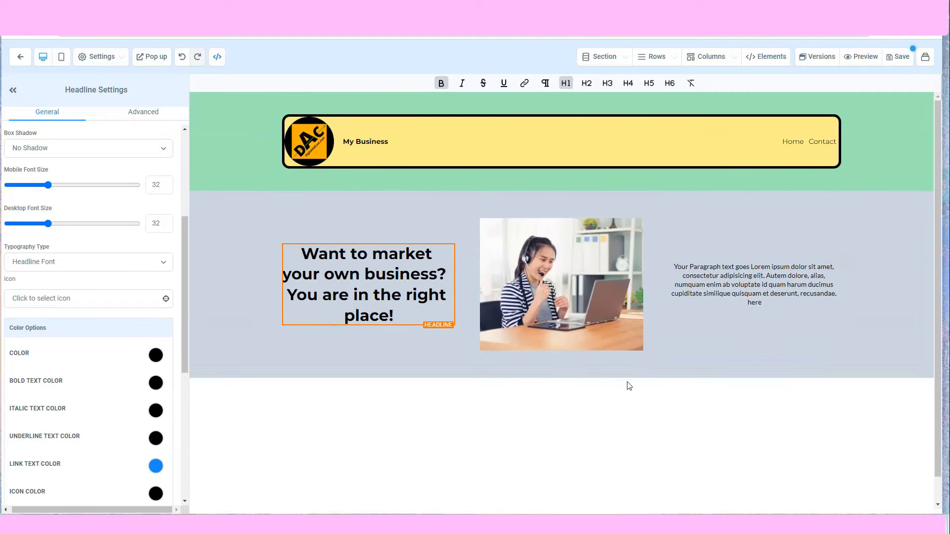
- Add a new section with a 1 column row below the three-column section and place a button element in it
click(563, 379)
click(561, 410)
click(835, 148)
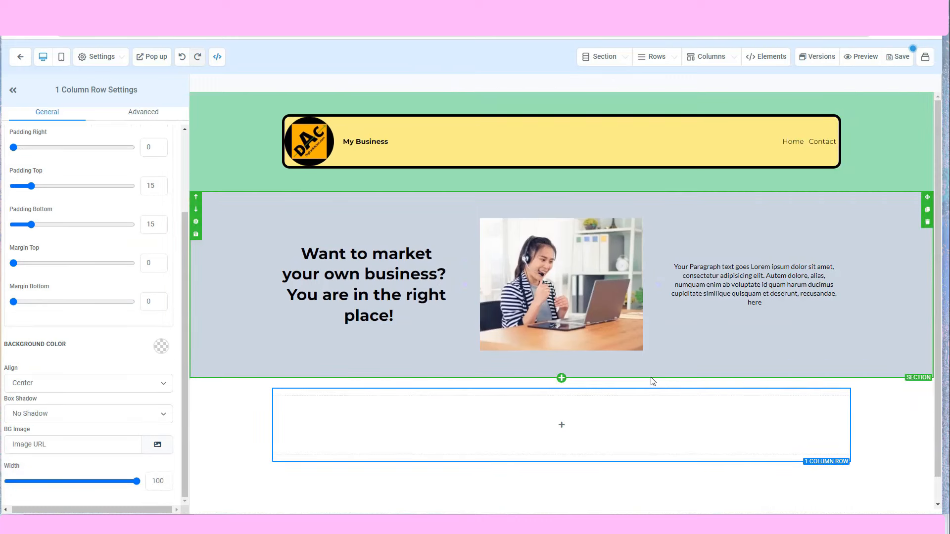
click(562, 424)
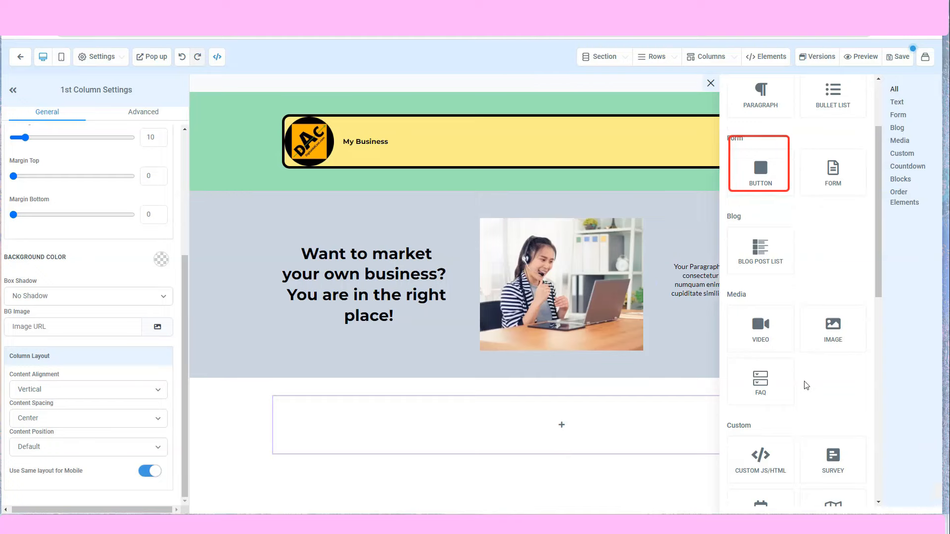
click(760, 174)
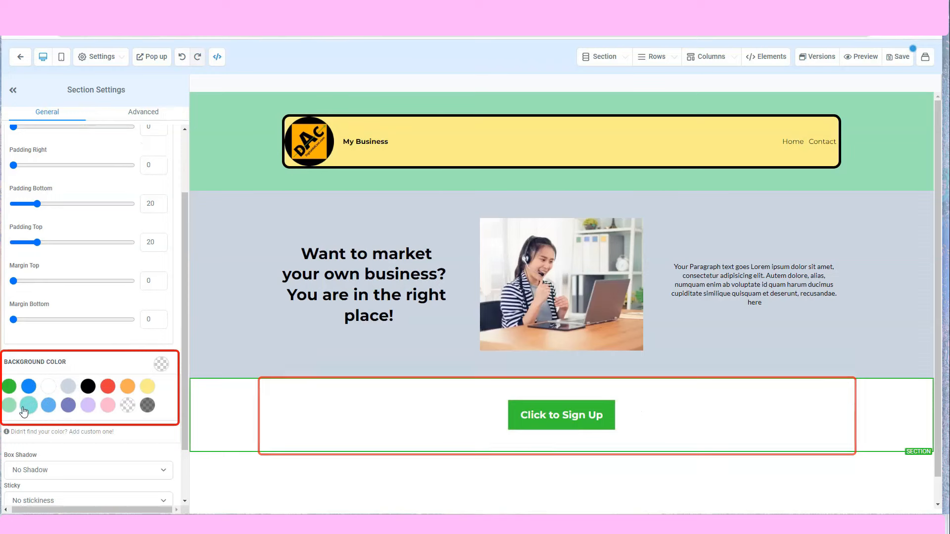
- Set the button section's background color to green and the button's own background color to red
click(11, 390)
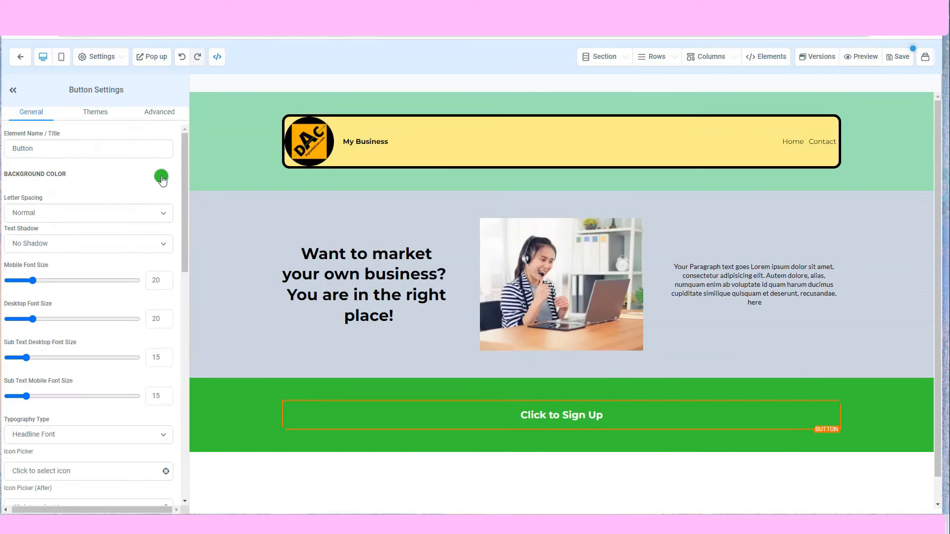
click(161, 178)
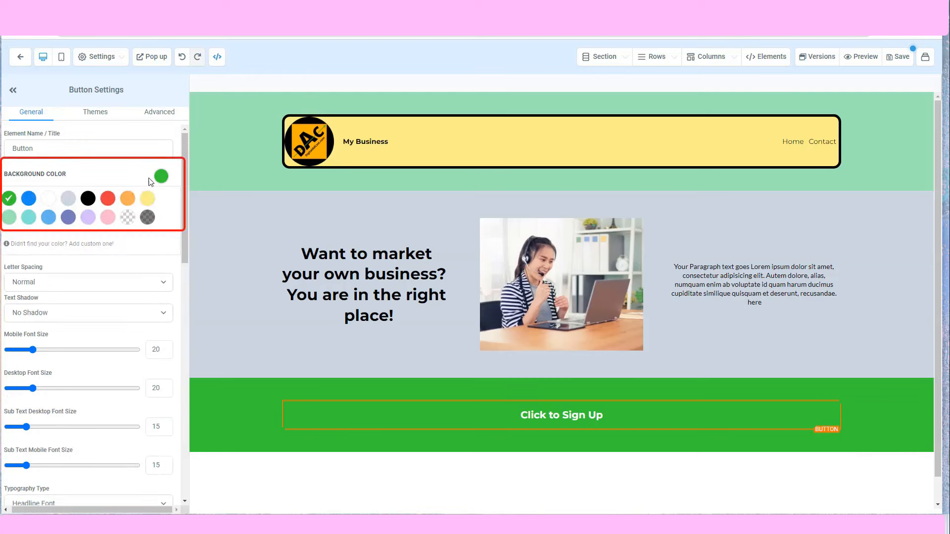
click(106, 199)
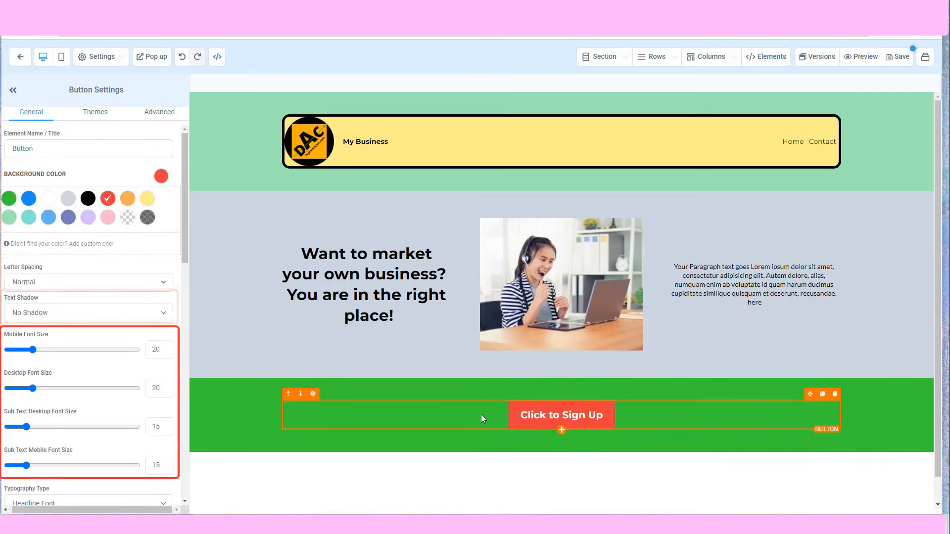
- Look through the button's font size, icon, alignment and spacing options, trying out its top padding
scroll(71, 317, down, 4)
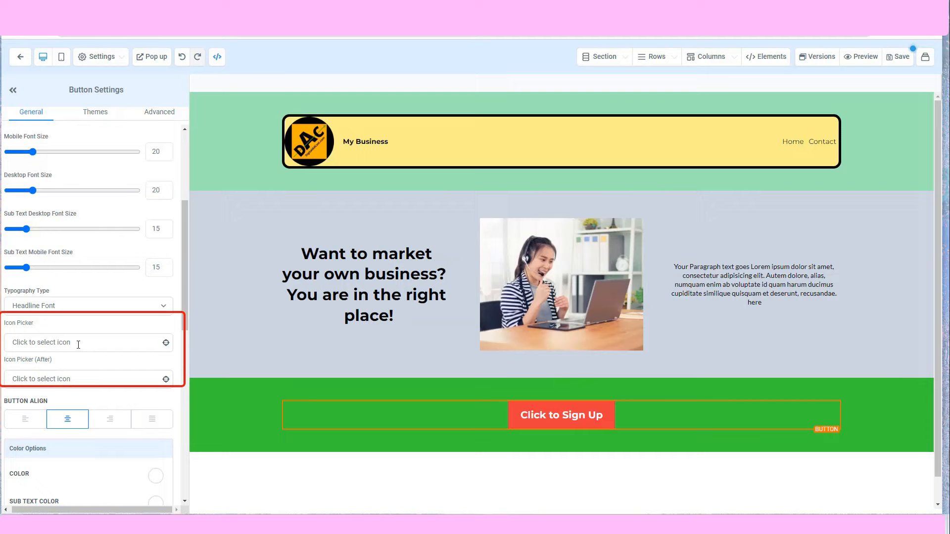
scroll(78, 344, down, 7)
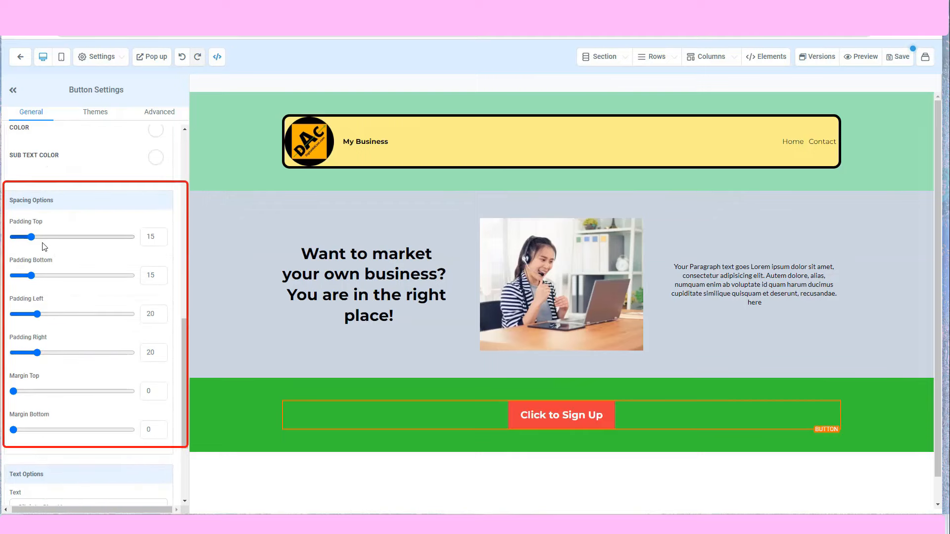
mouse_move(31, 237)
mouse_down()
mouse_move(47, 243)
mouse_move(35, 251)
mouse_up()
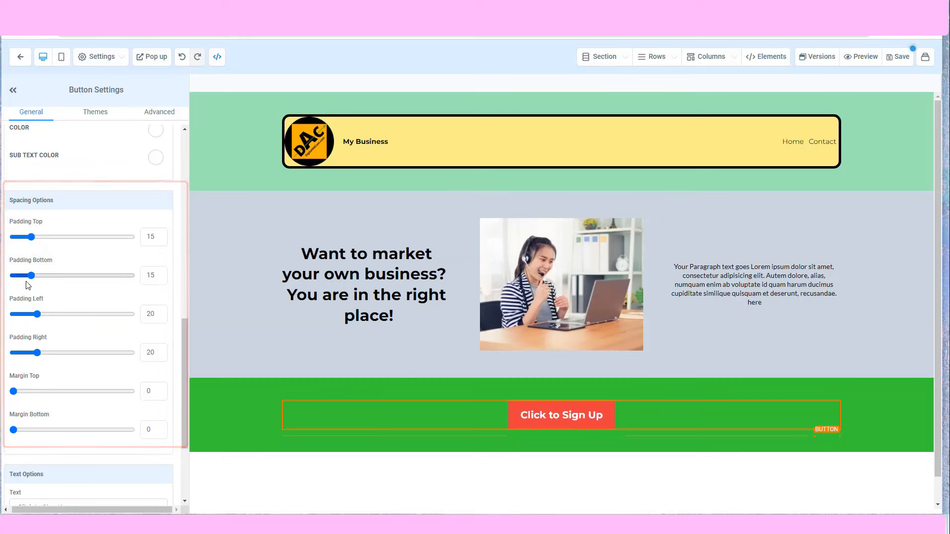
- Set the top margin to 20 for both the green button section and the gray three-column section
click(248, 392)
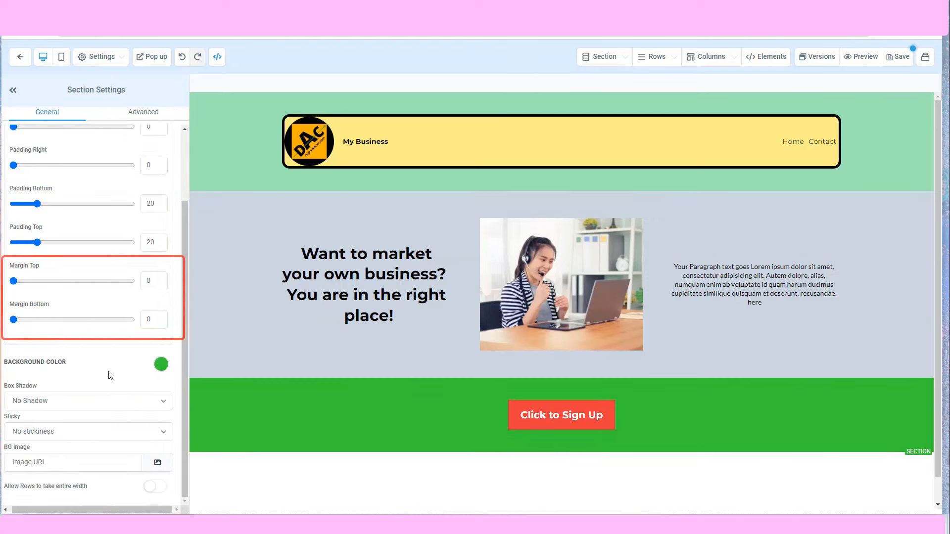
drag(13, 281, 39, 287)
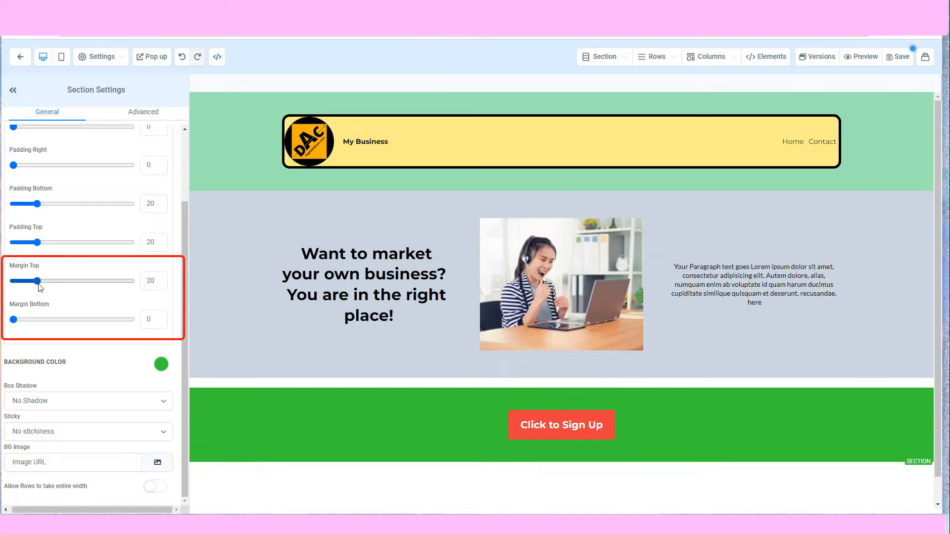
click(241, 218)
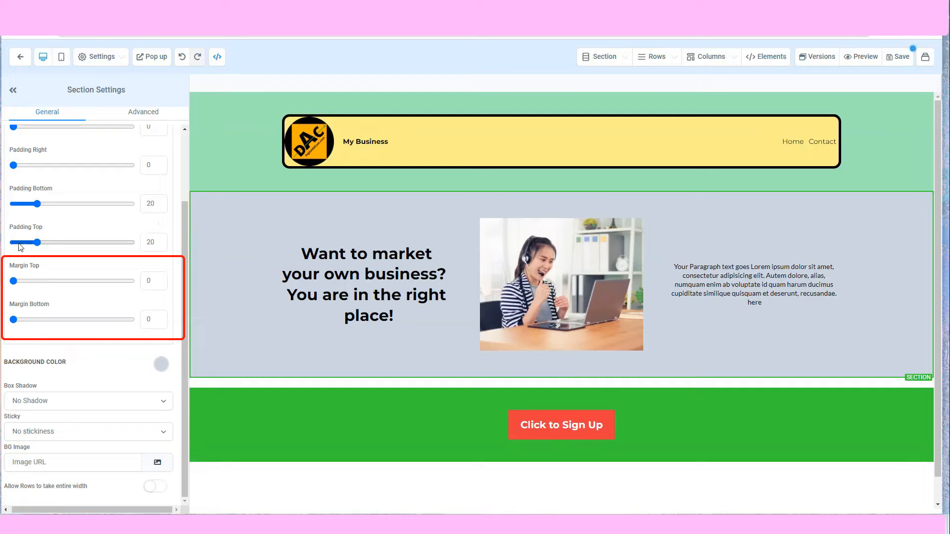
drag(15, 282, 38, 282)
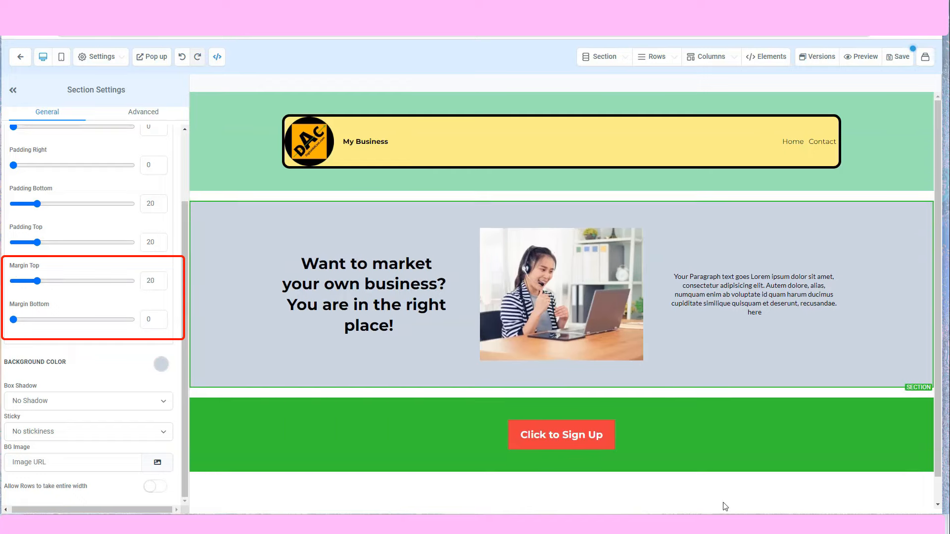
- Change the button's text to "Join Us Today To Get Your Free Website!"
scroll(710, 490, down, 1)
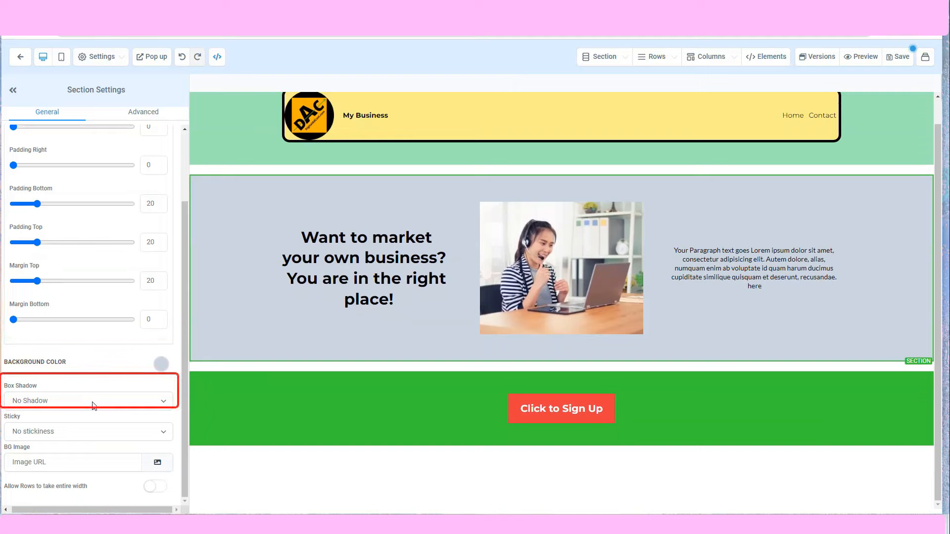
click(536, 420)
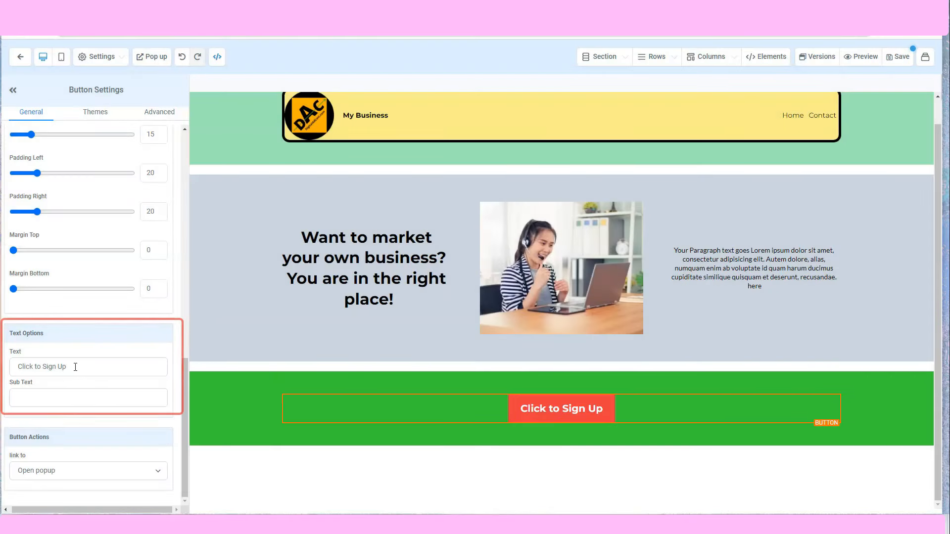
drag(75, 367, 15, 368)
text(Join Us Today To Get Your Free)
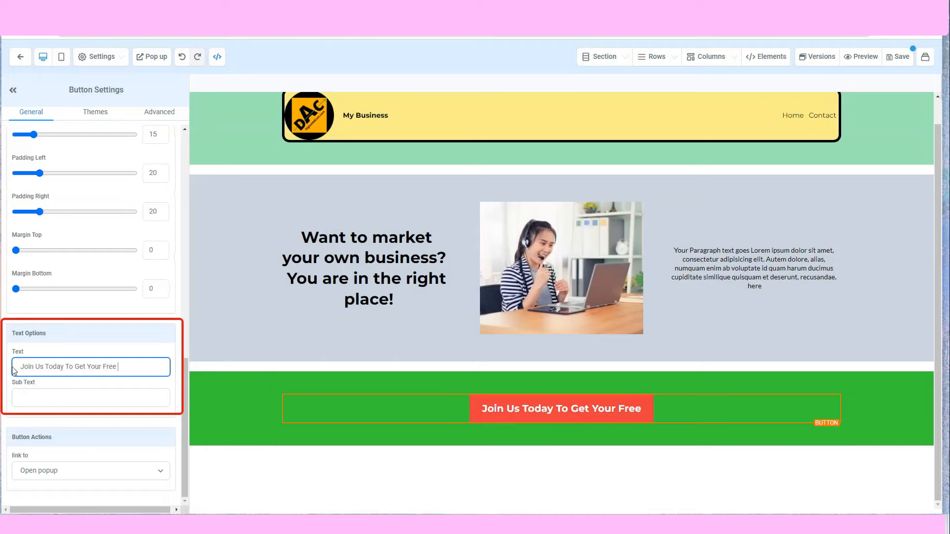
text( Website!)
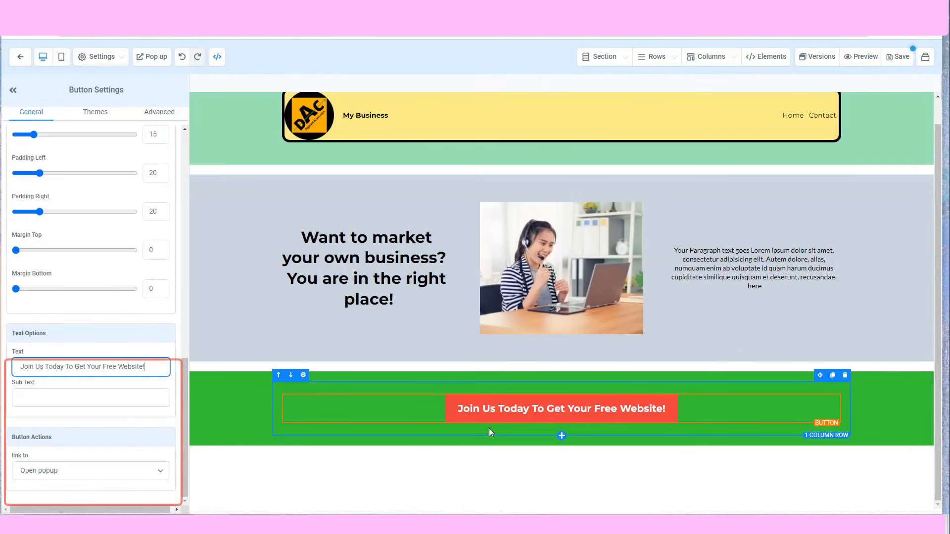
- Examine the link actions available for the button
click(91, 470)
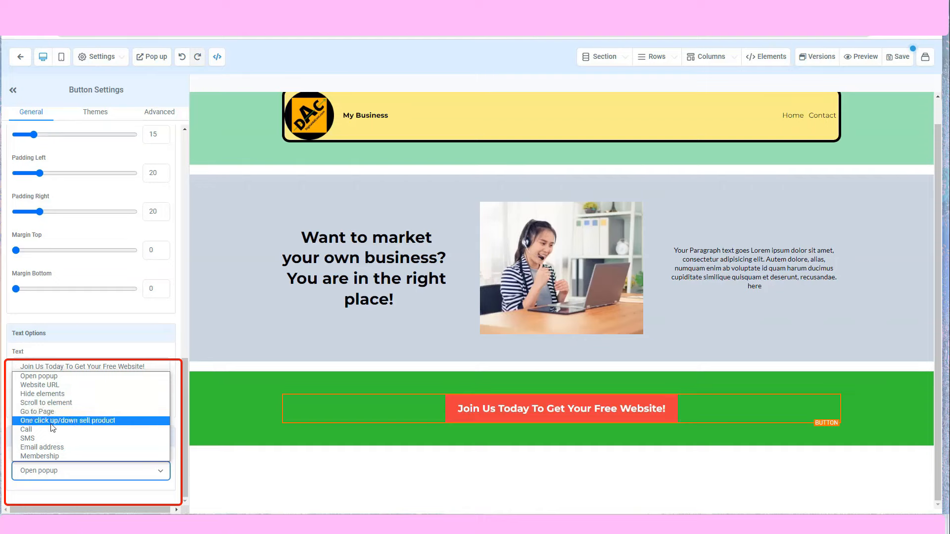
click(48, 480)
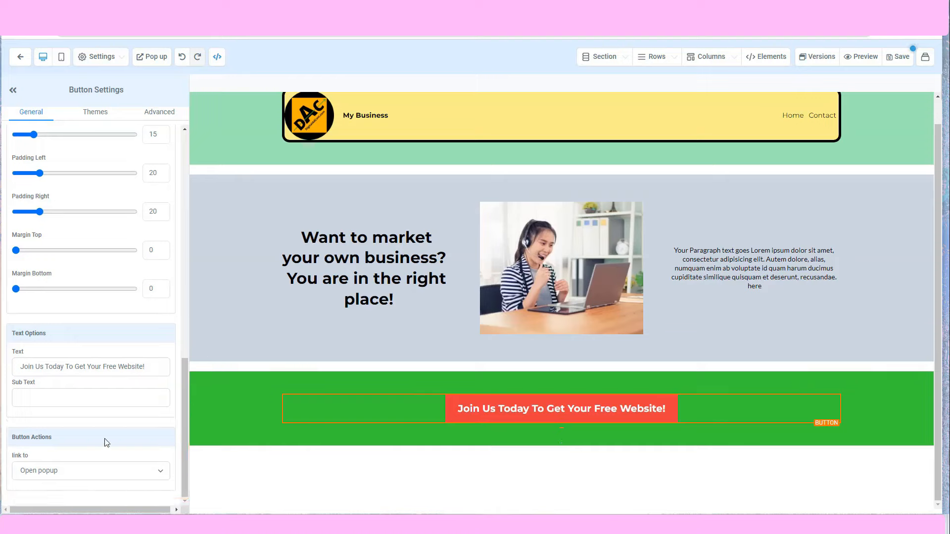
- Apply the light blue theme with rounded corners to the button
scroll(107, 443, up, 12)
click(96, 113)
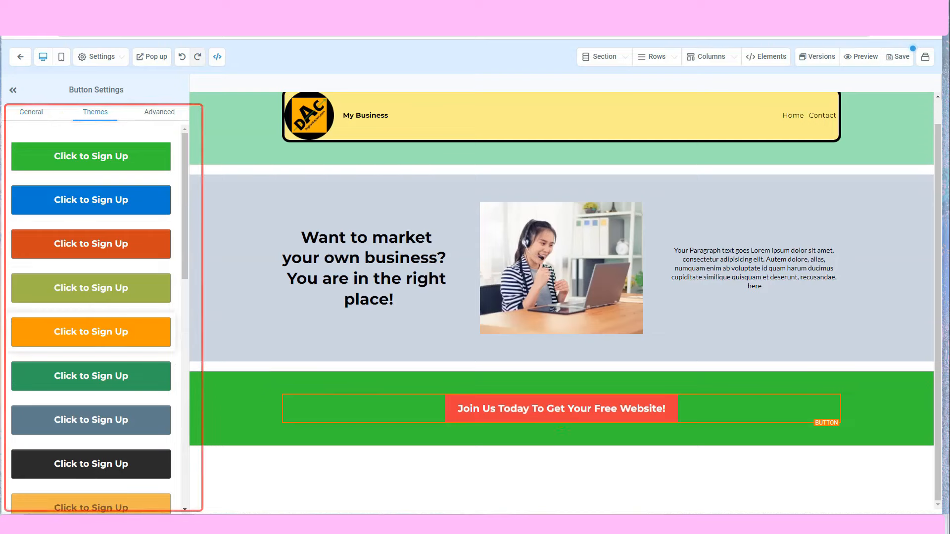
scroll(91, 277, down, 15)
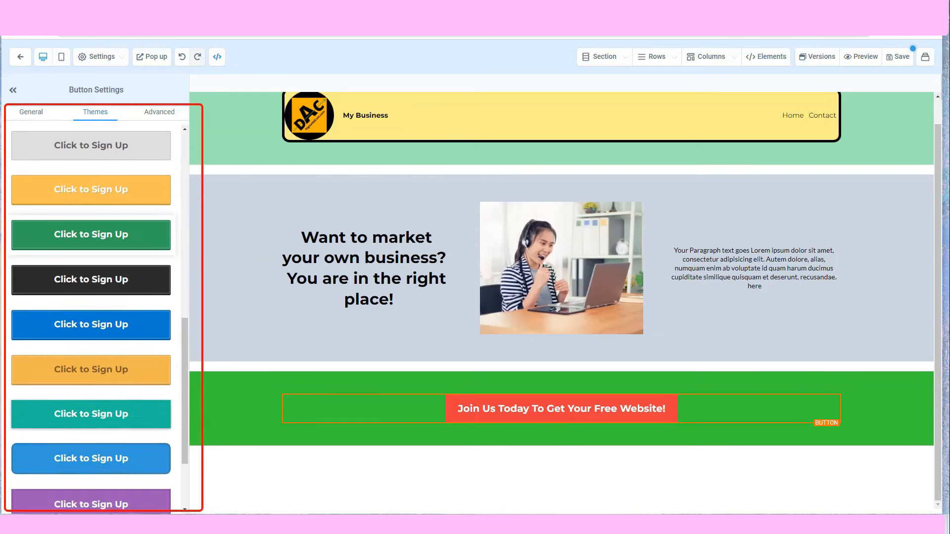
scroll(91, 316, down, 3)
click(91, 348)
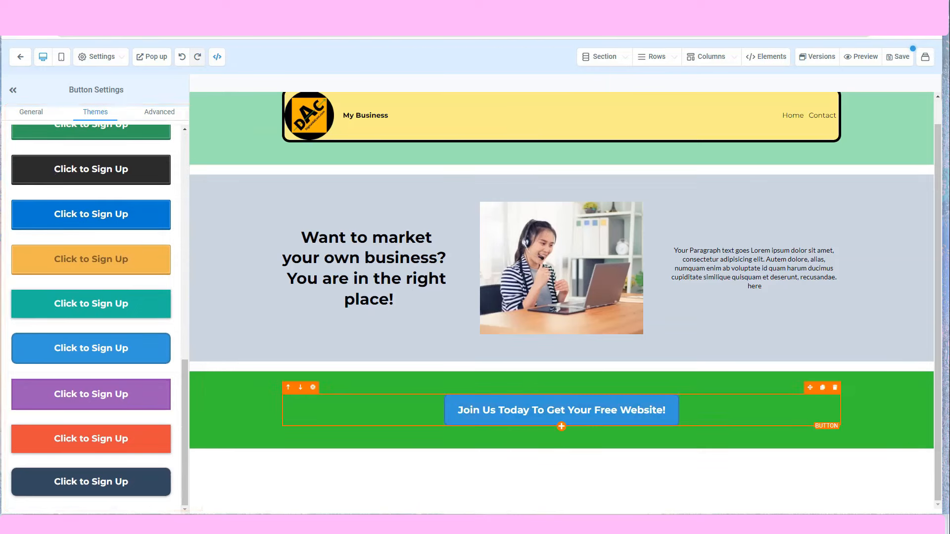
- Set the button's border width to 10px
click(160, 113)
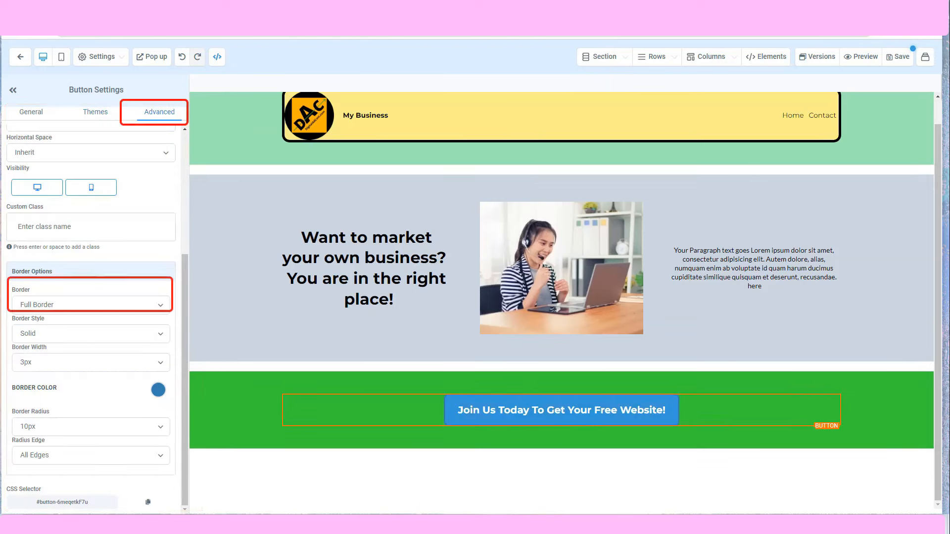
click(91, 363)
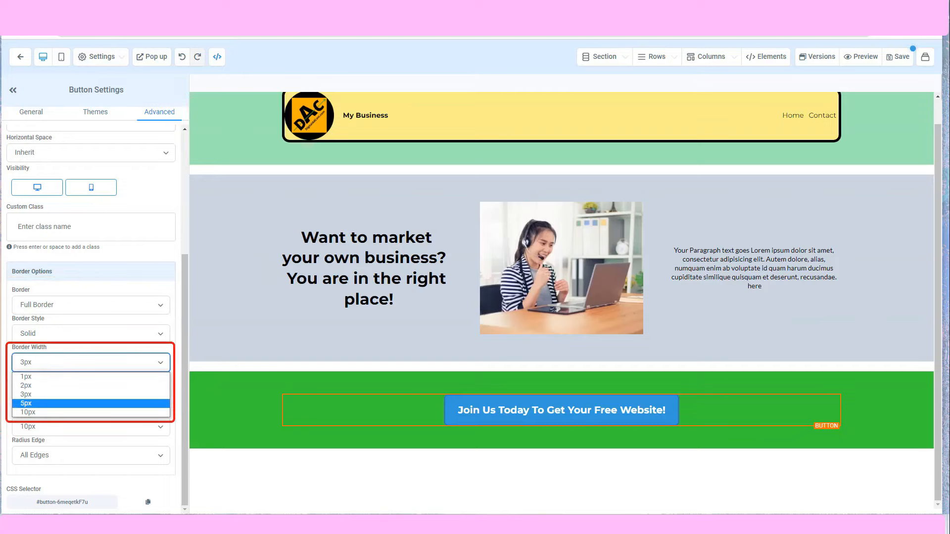
click(91, 404)
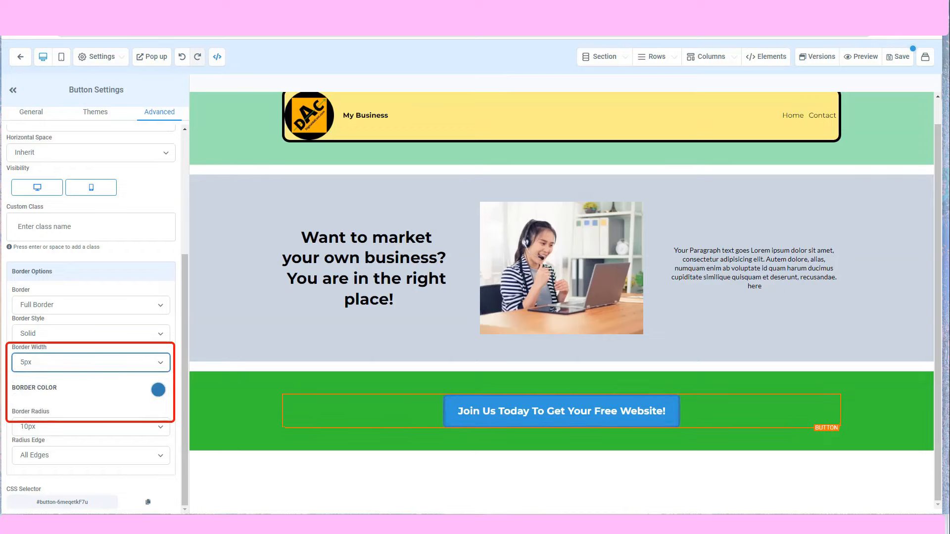
click(91, 362)
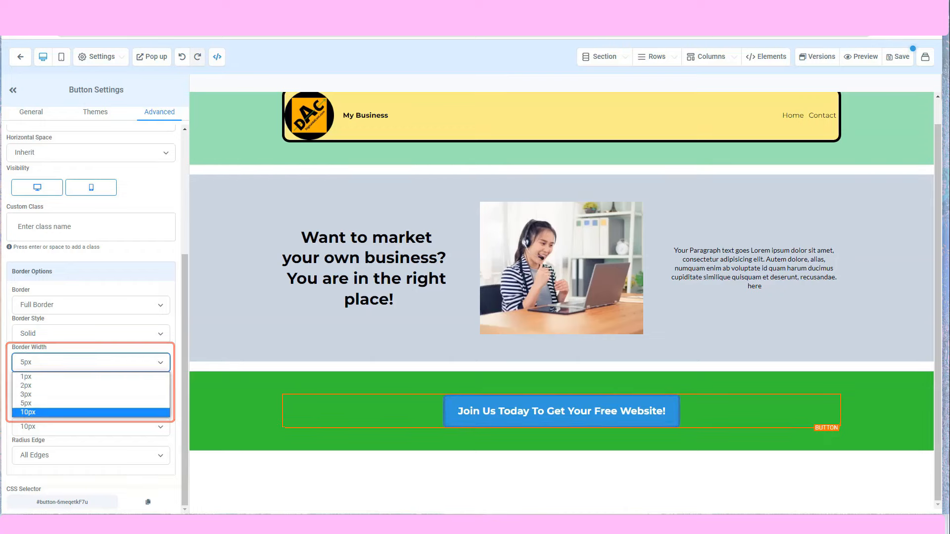
click(91, 412)
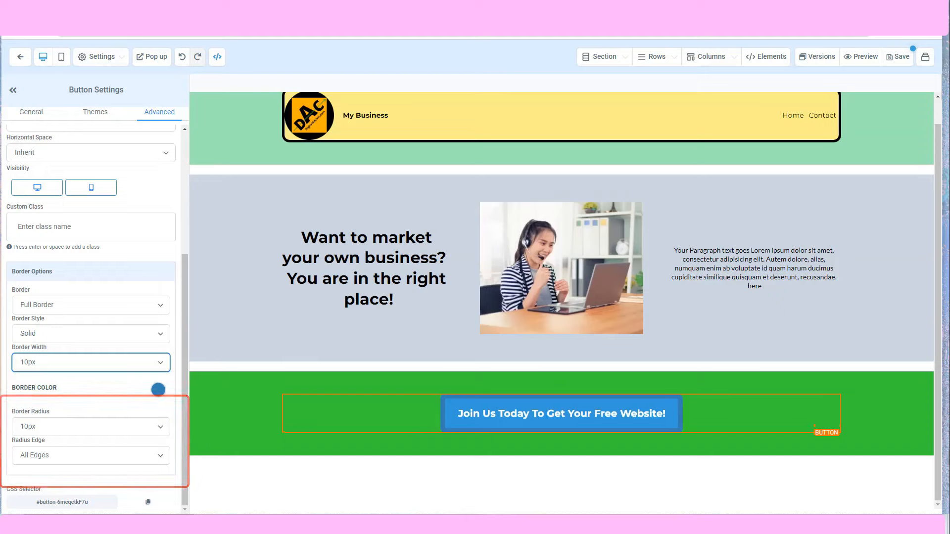
- Apply Hard Shadow to the button and change its border color to red
scroll(91, 297, up, 4)
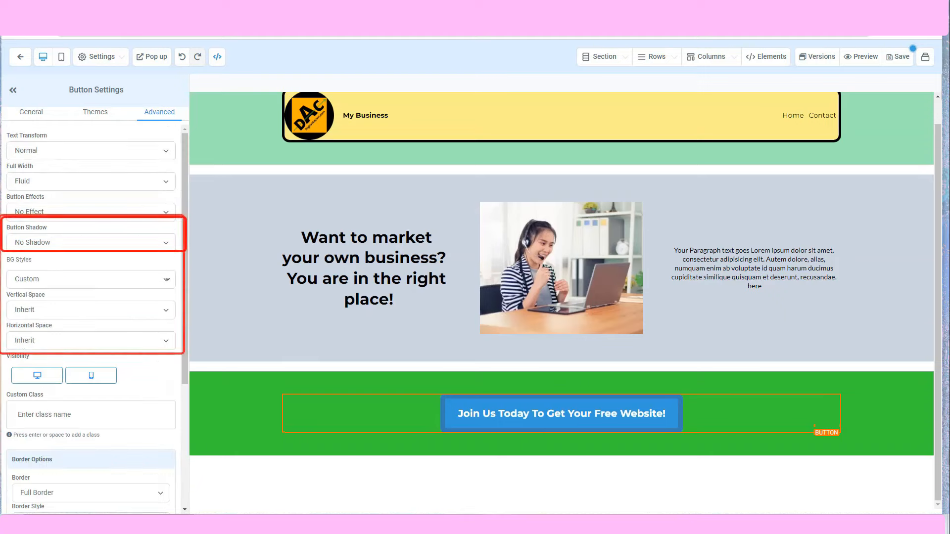
click(91, 242)
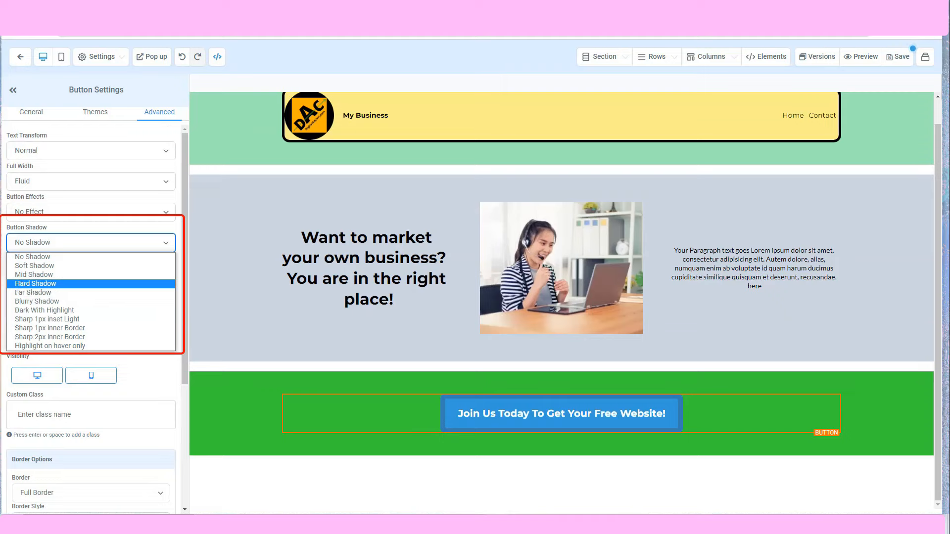
click(36, 284)
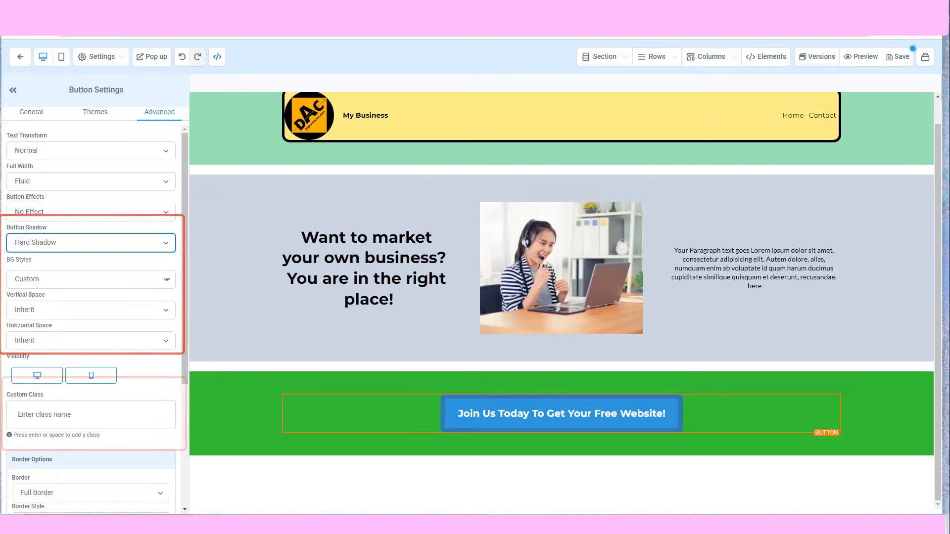
scroll(91, 297, down, 4)
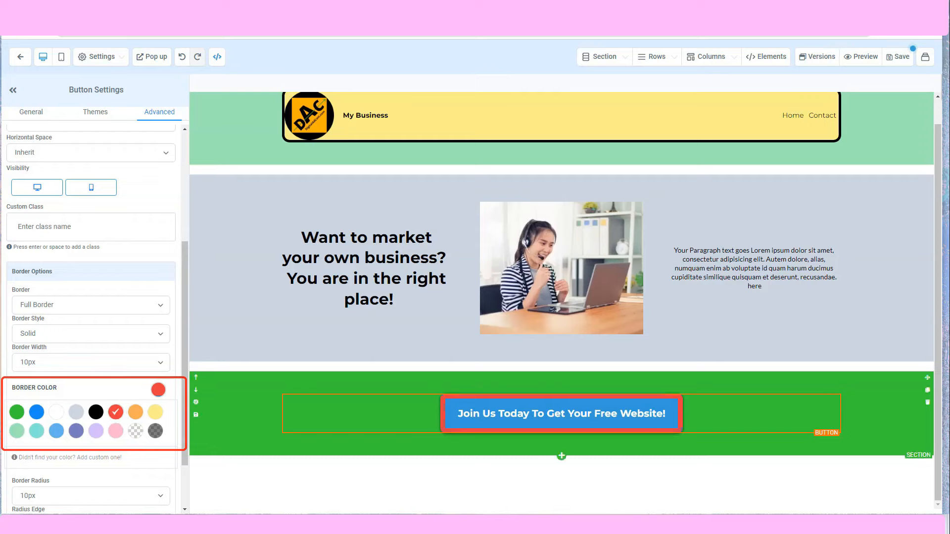
- Add a full-width section below the green button section and set its top margin to 29
click(562, 456)
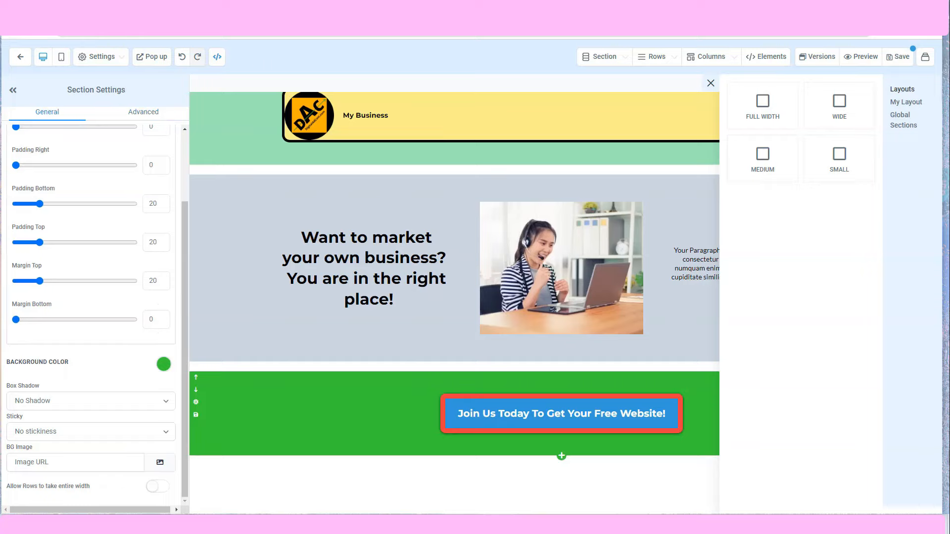
click(763, 107)
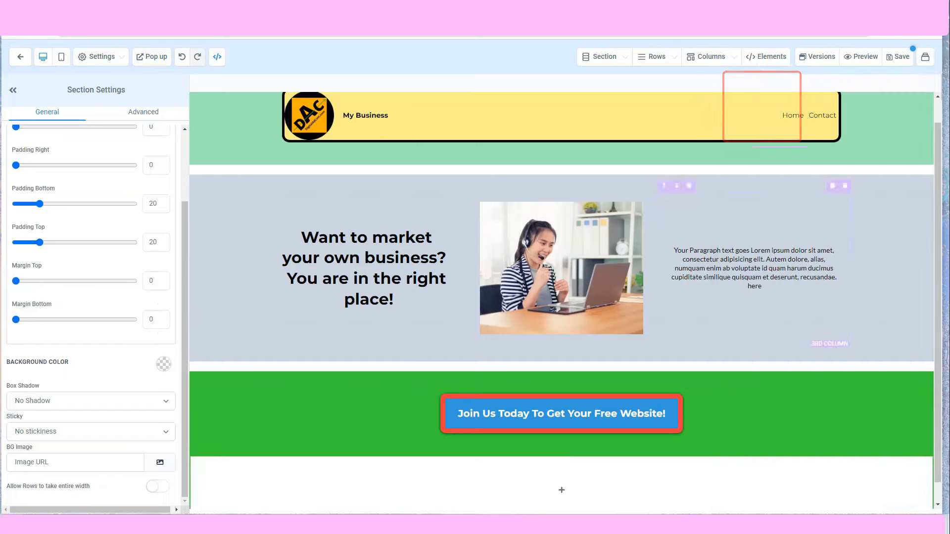
scroll(562, 475, down, 1)
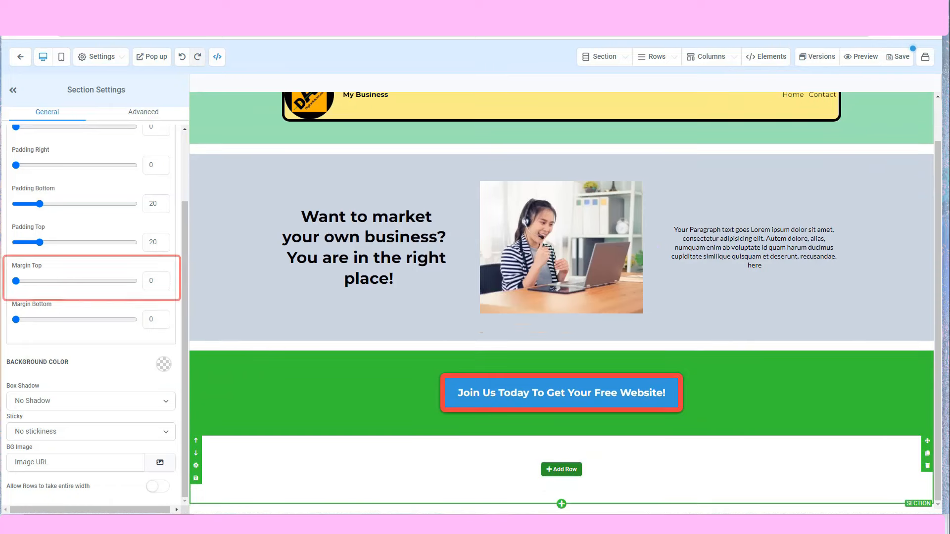
drag(16, 281, 50, 281)
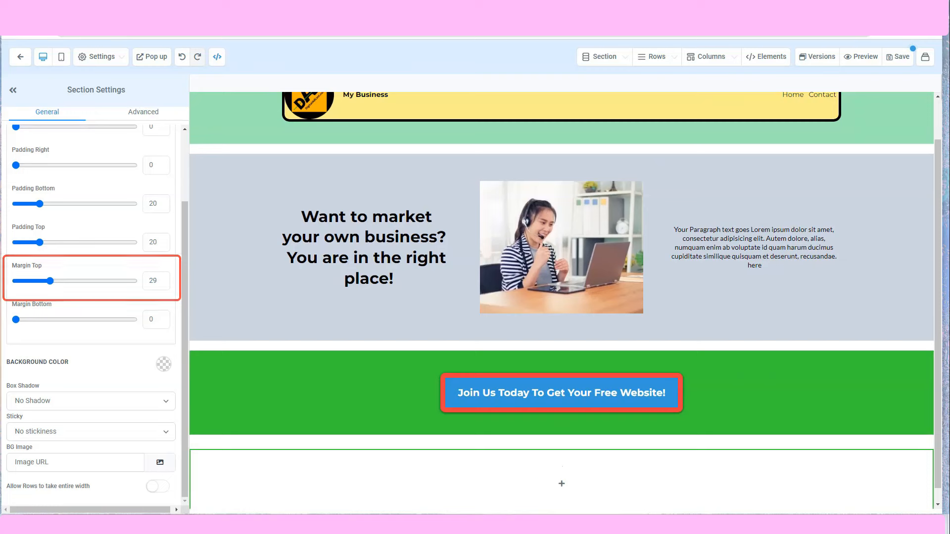
- Set the new empty section's background color to light purple
scroll(561, 483, down, 1)
click(164, 364)
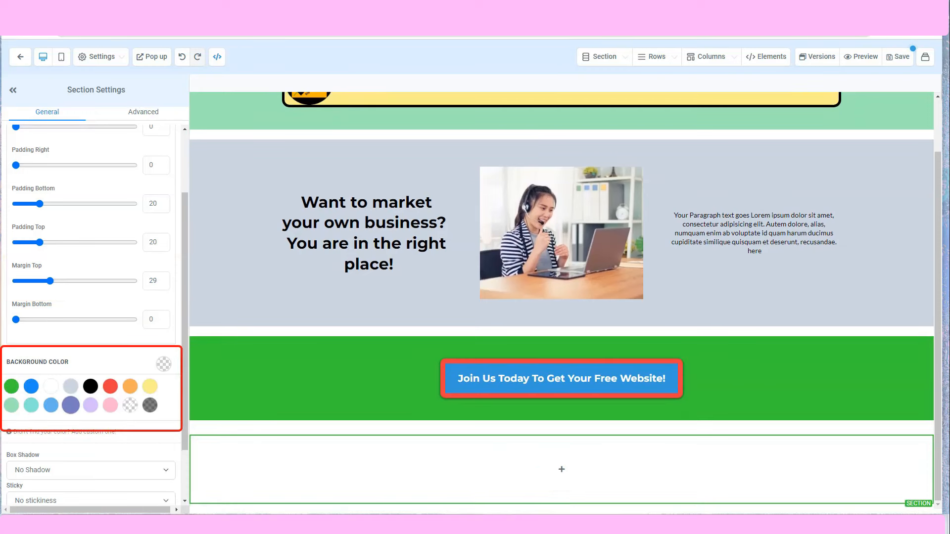
click(90, 405)
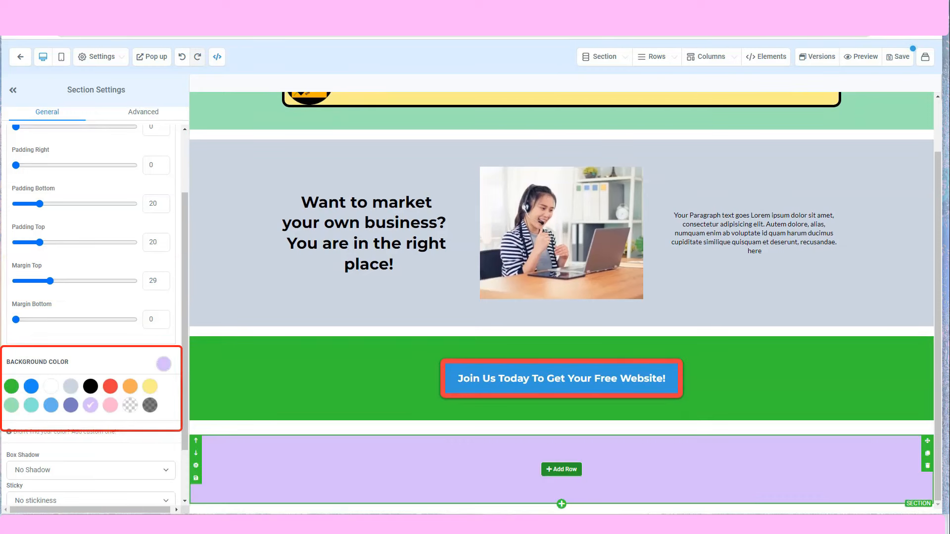
scroll(561, 470, up, 2)
scroll(562, 470, down, 2)
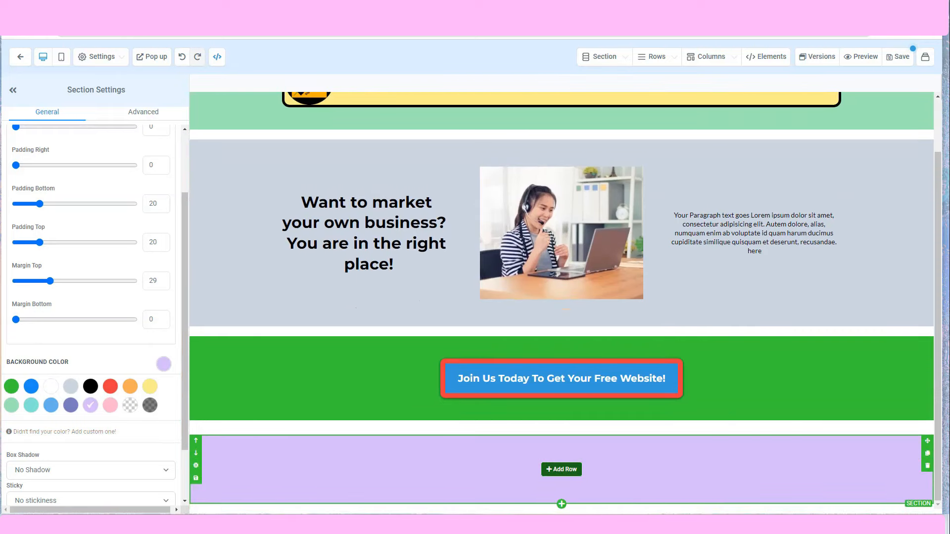
- Add a 4-column row to the purple section, with a 1-column row beneath it
click(562, 469)
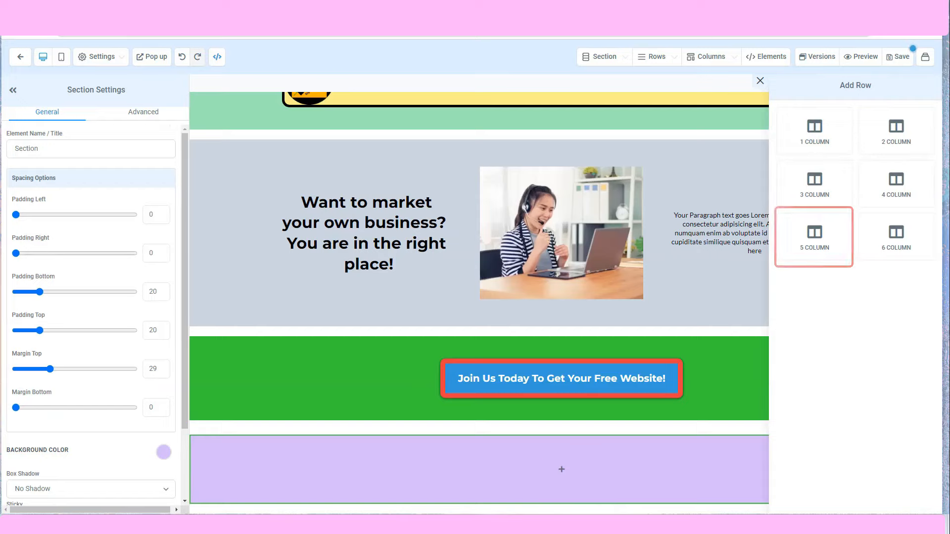
click(896, 185)
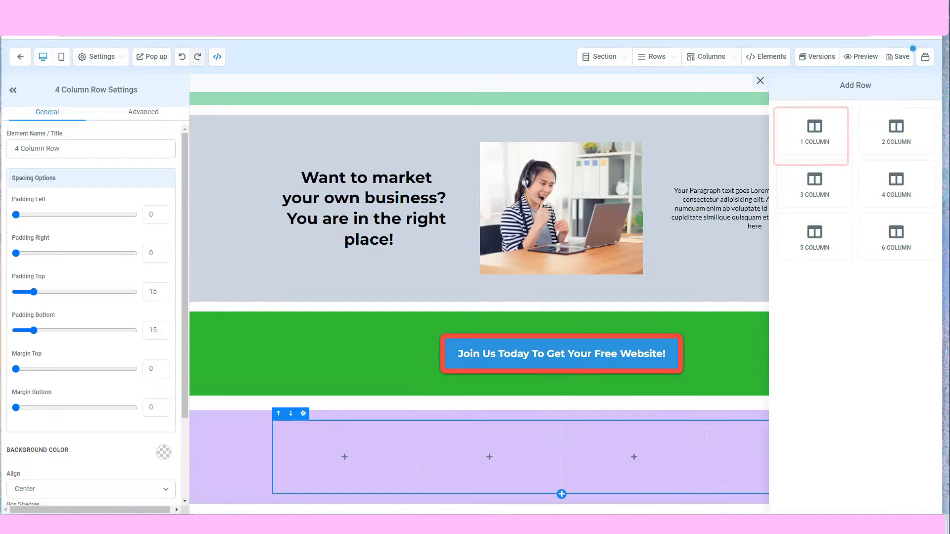
click(814, 132)
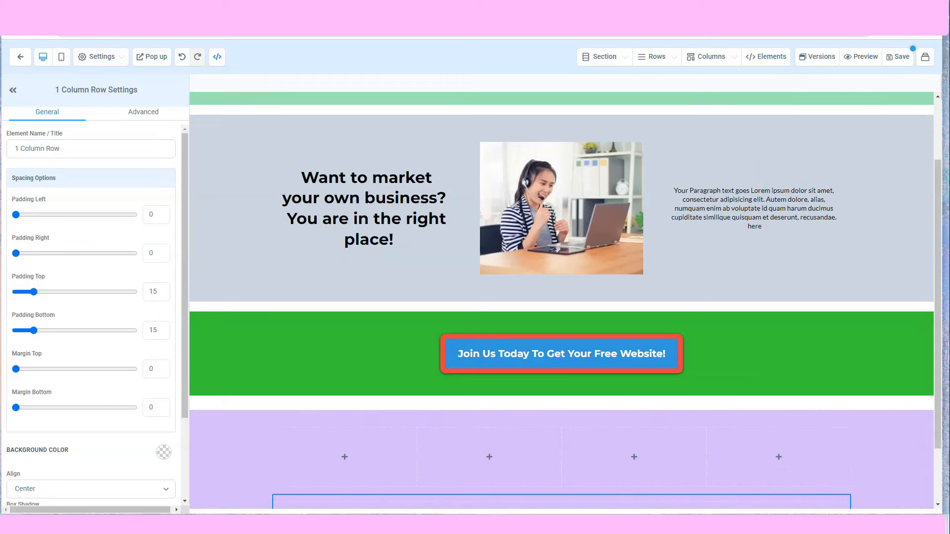
- Add a sub-headline to the 1-column row and a bullet list with Marketing, Web Designing and SEO in the 4-column row's first column
scroll(624, 450, down, 2)
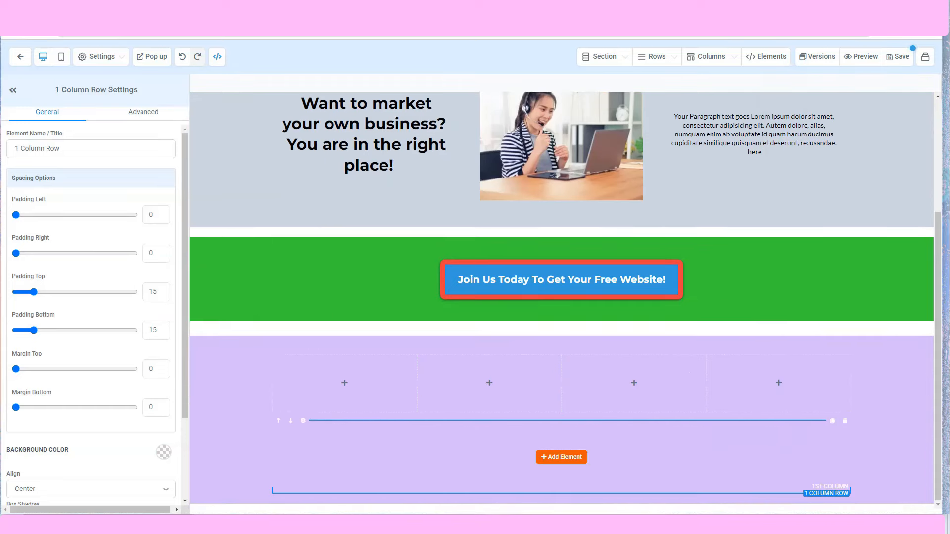
click(561, 457)
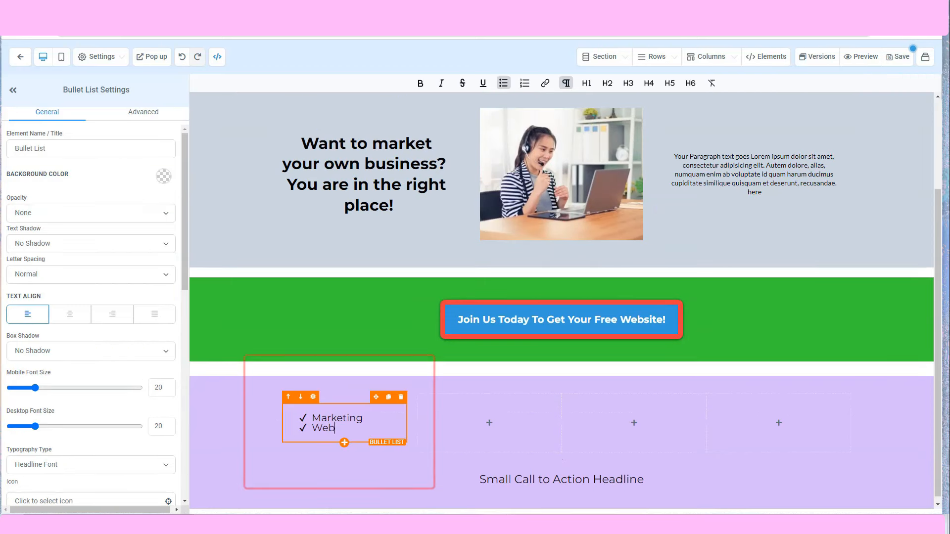
text(Designing)
key(Return)
text(SEO)
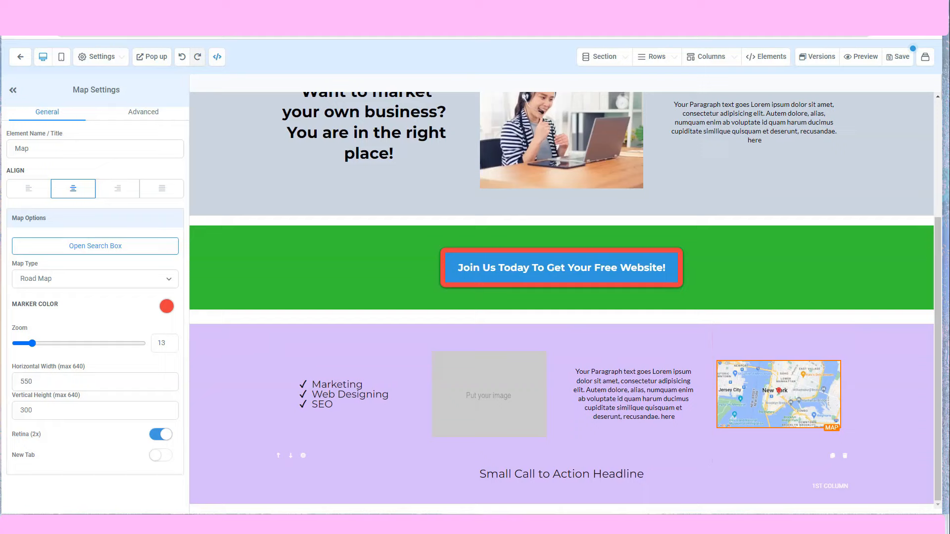
click(558, 473)
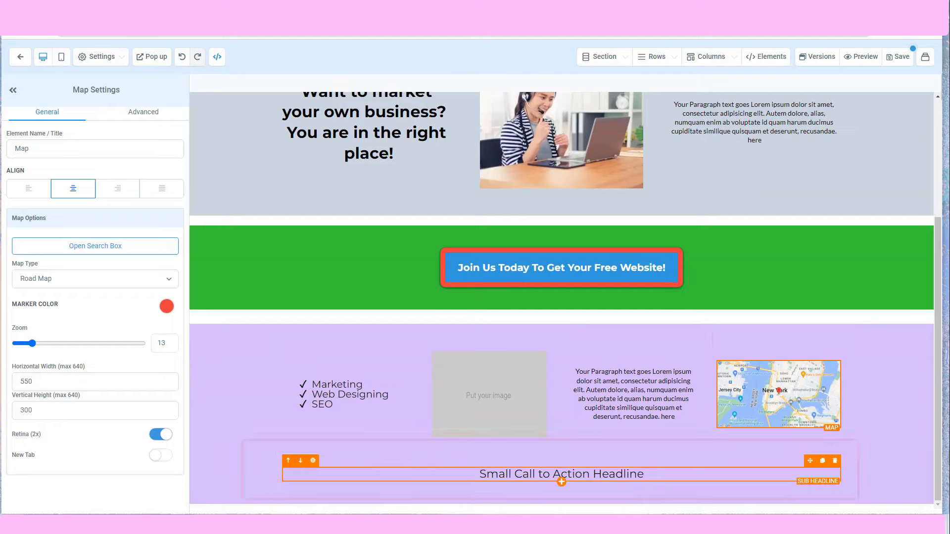
key(ctrl+a)
text(Copyright www.yourwebsite.com)
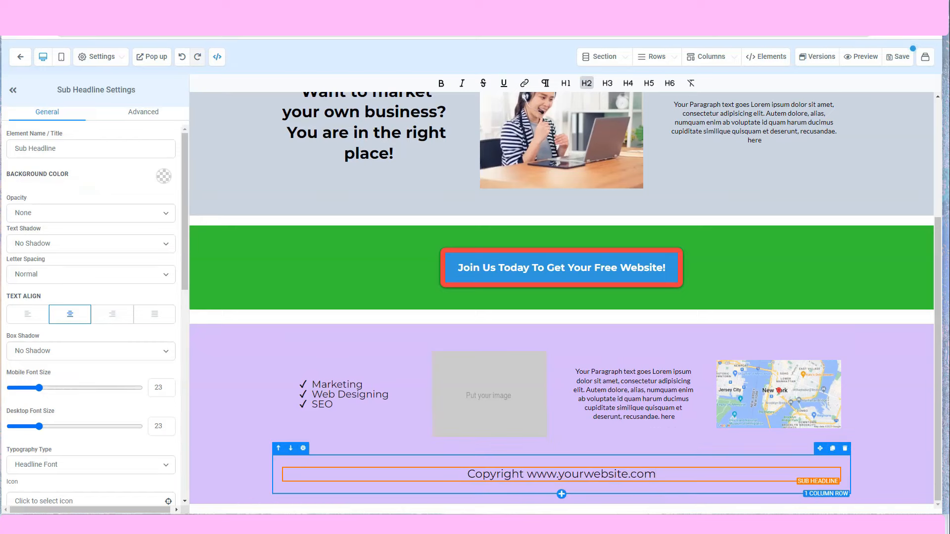
click(888, 456)
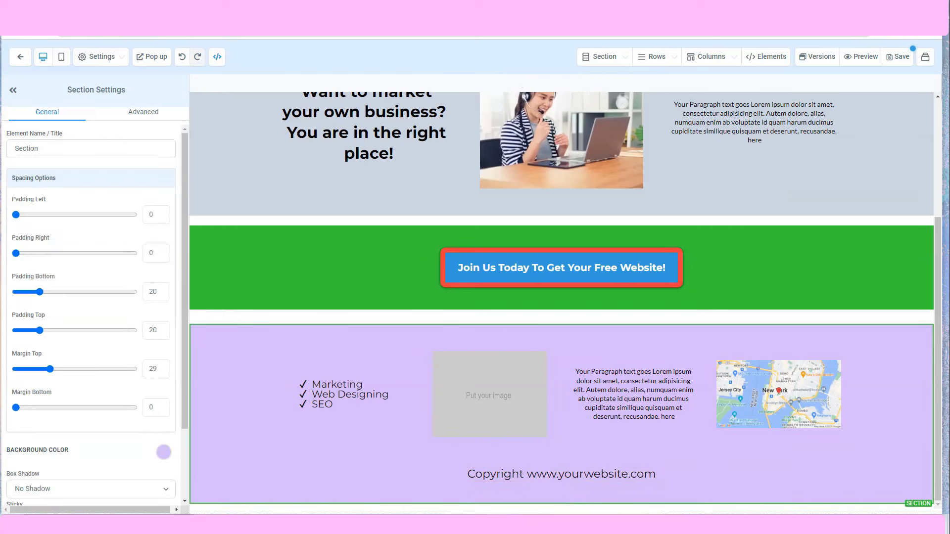
scroll(752, 272, up, 3)
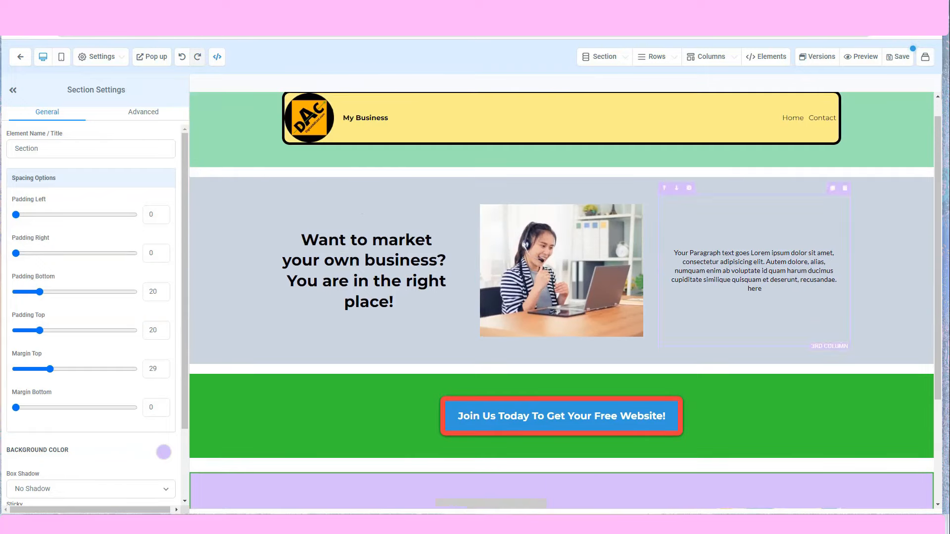
scroll(755, 272, down, 3)
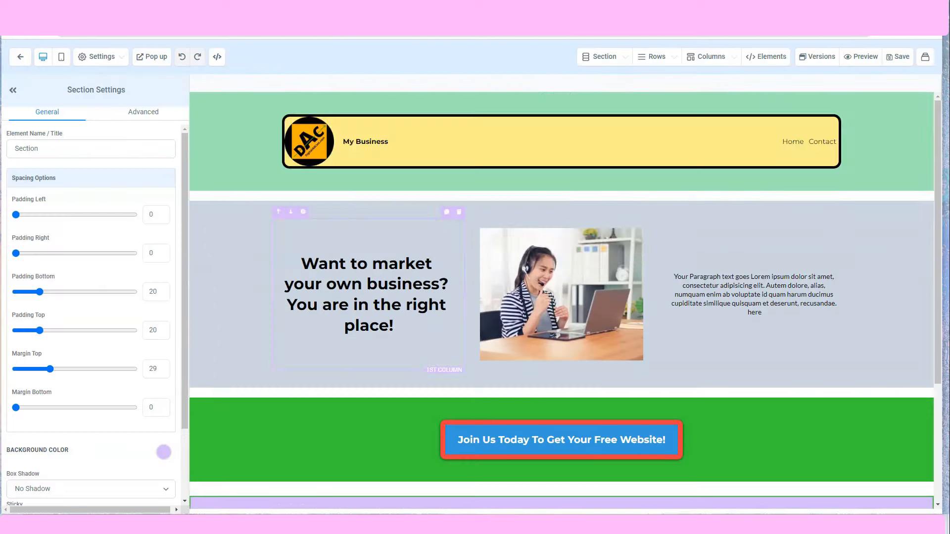
scroll(564, 302, down, 4)
scroll(565, 297, up, 4)
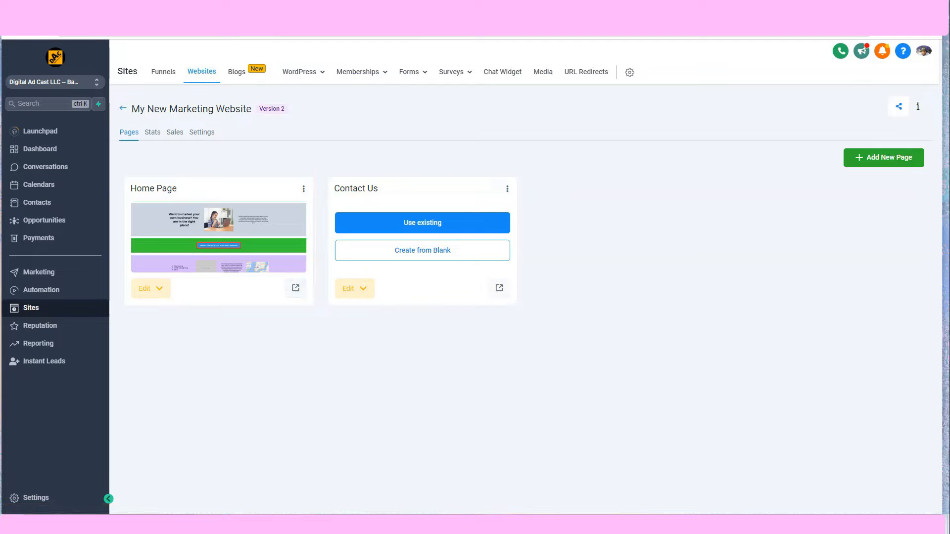
- Clone the Home Page and rename the copy "Contact Us"
click(304, 189)
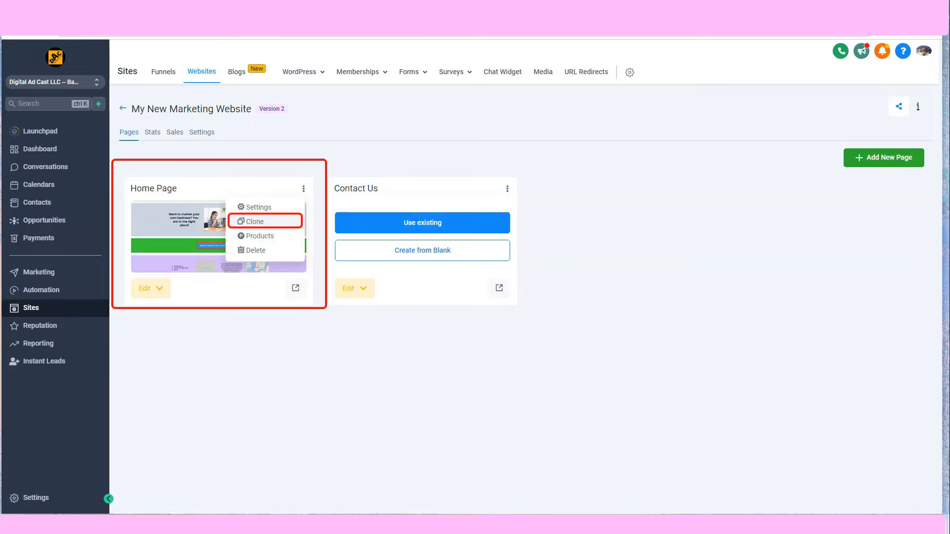
click(255, 222)
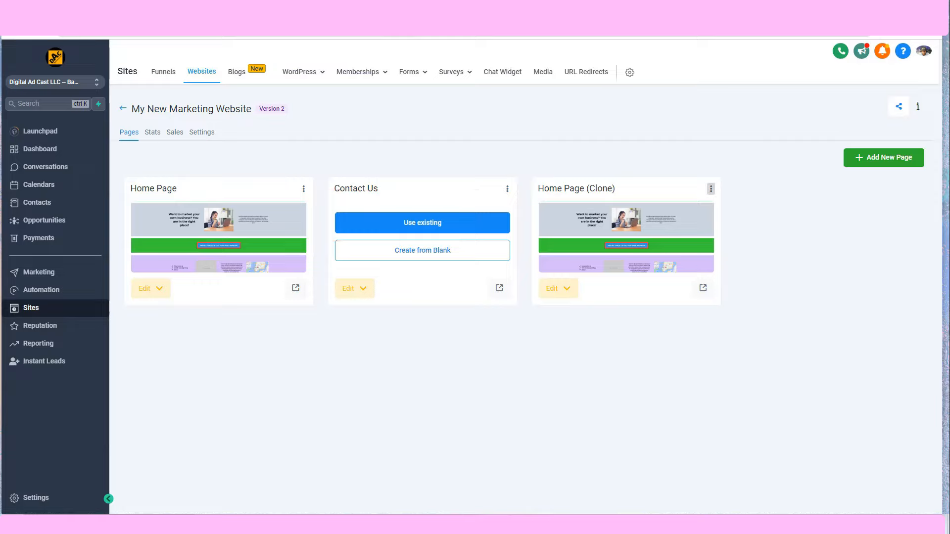
click(710, 189)
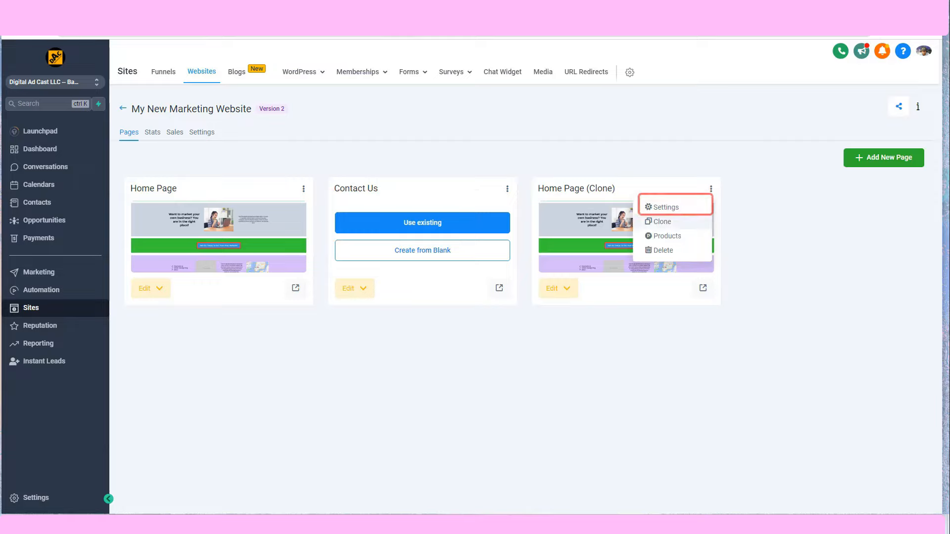
click(666, 207)
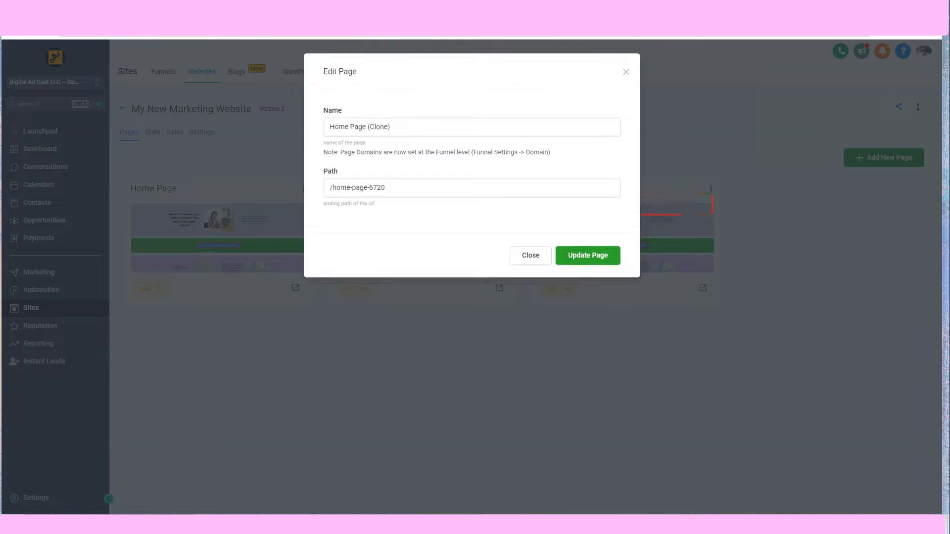
drag(391, 127, 329, 127)
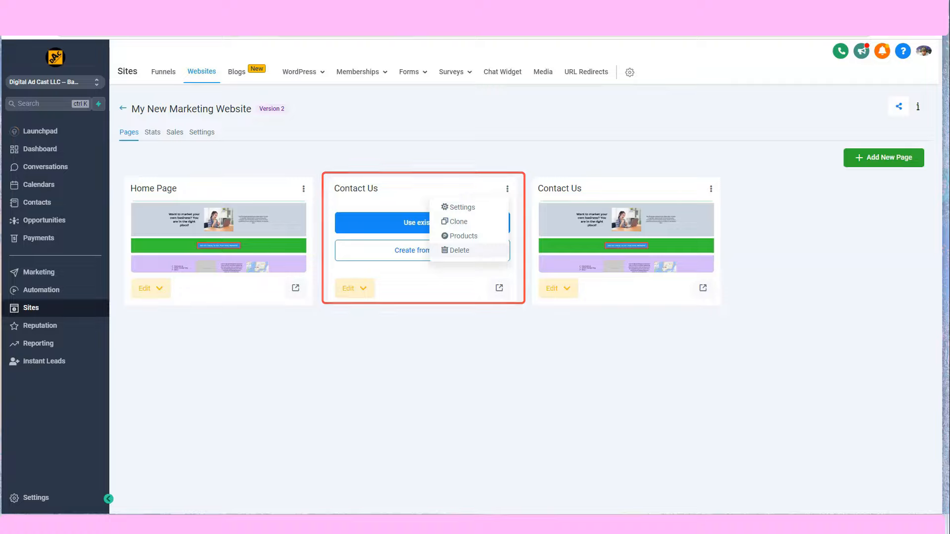
- Delete the original blank Contact Us page, confirming with the word DELETE
click(459, 251)
click(425, 180)
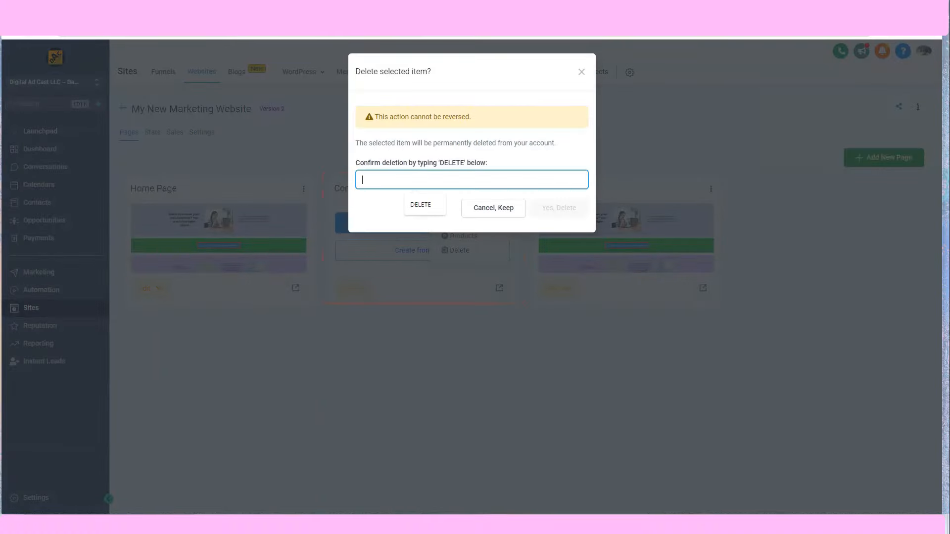
click(423, 205)
click(558, 208)
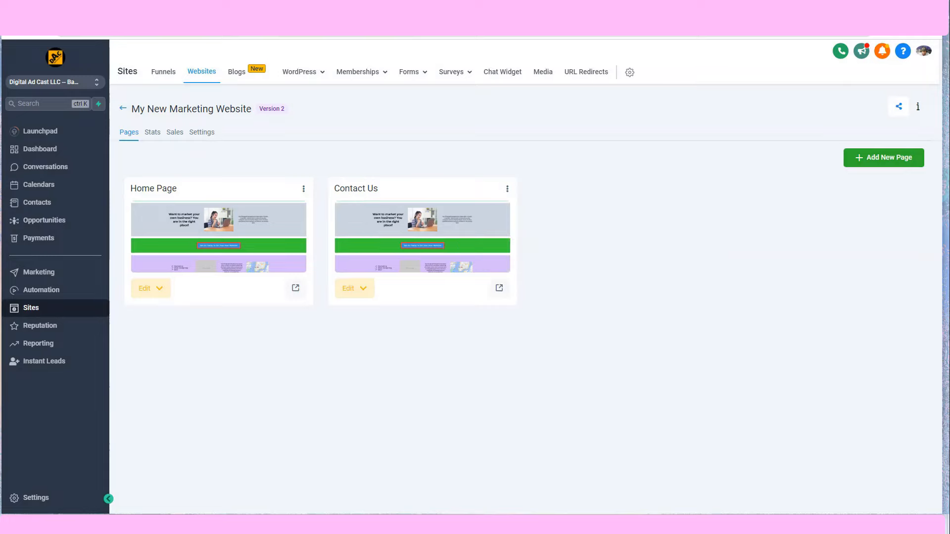
- Open the Contact Us page for editing and add a Form element to the empty second column beside the headline
click(354, 289)
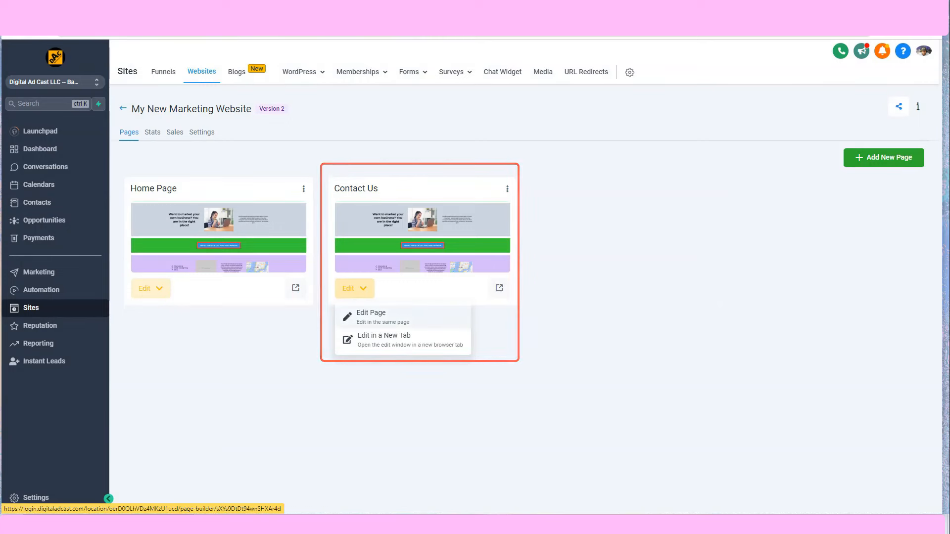
click(371, 316)
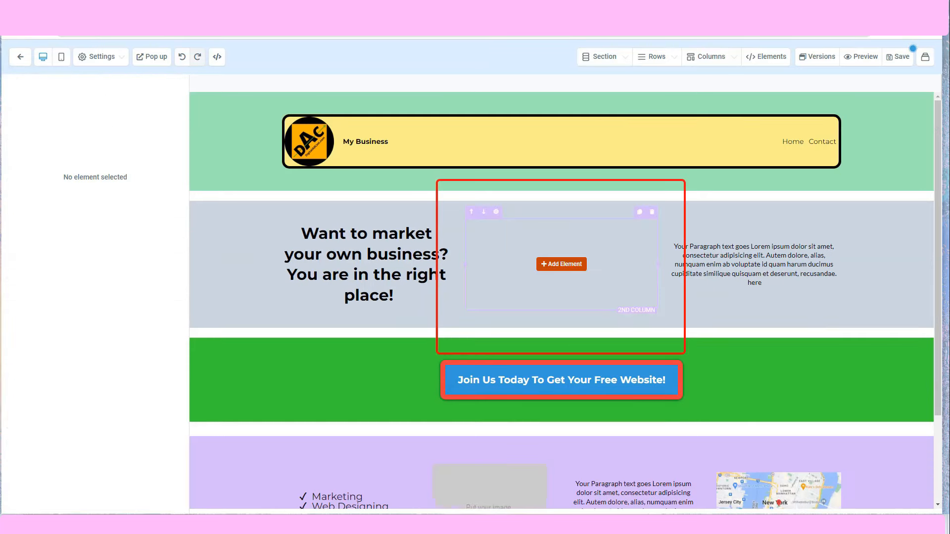
click(562, 264)
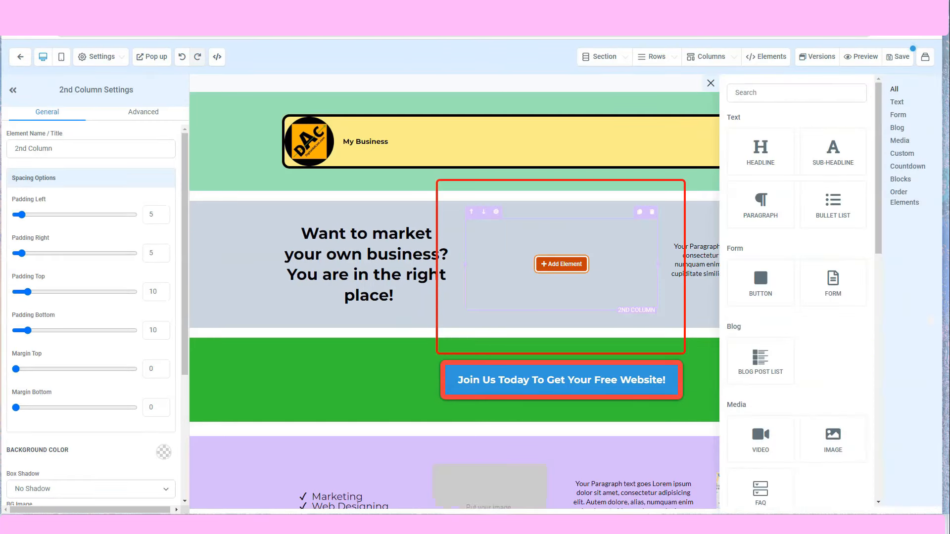
scroll(833, 247, down, 1)
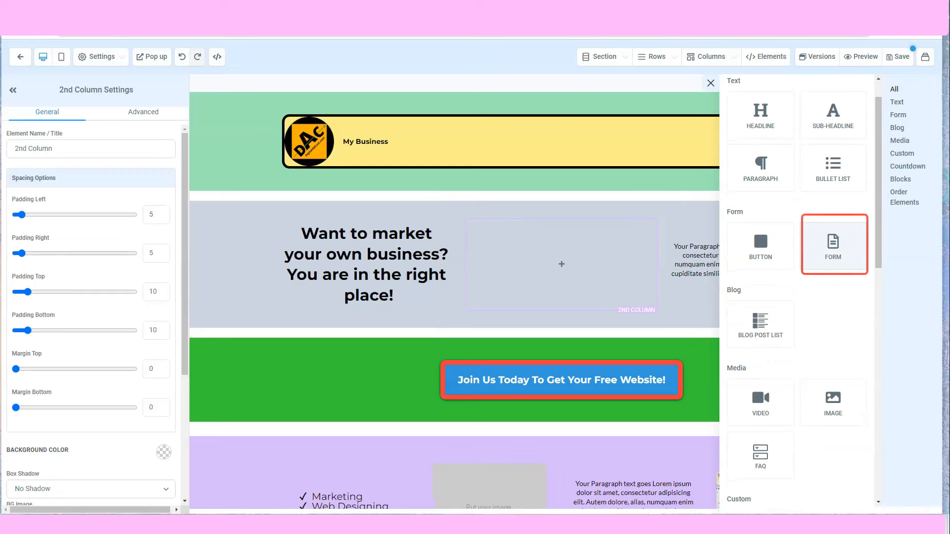
click(833, 245)
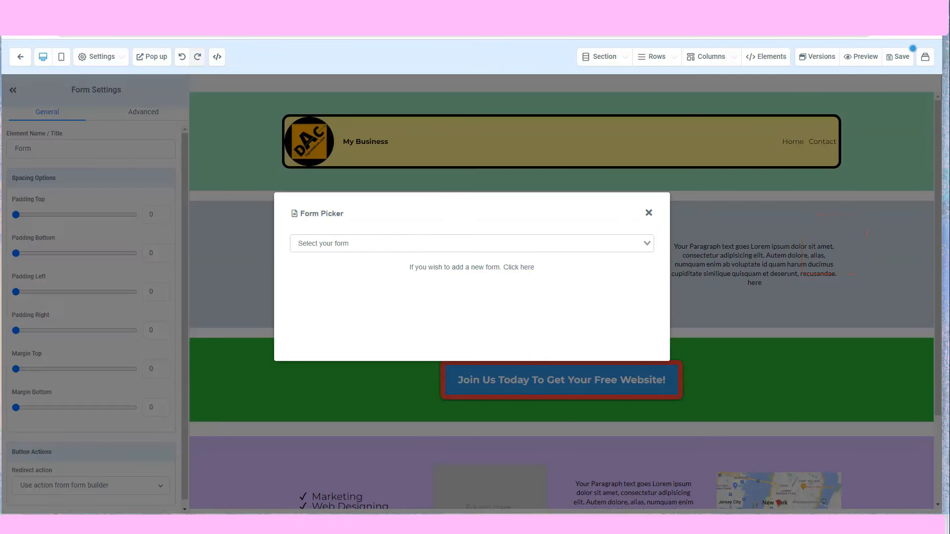
- Choose the existing Contact Us form as the content of the new form element
click(472, 243)
key(Down)
key(Down)
key(Down)
key(Down)
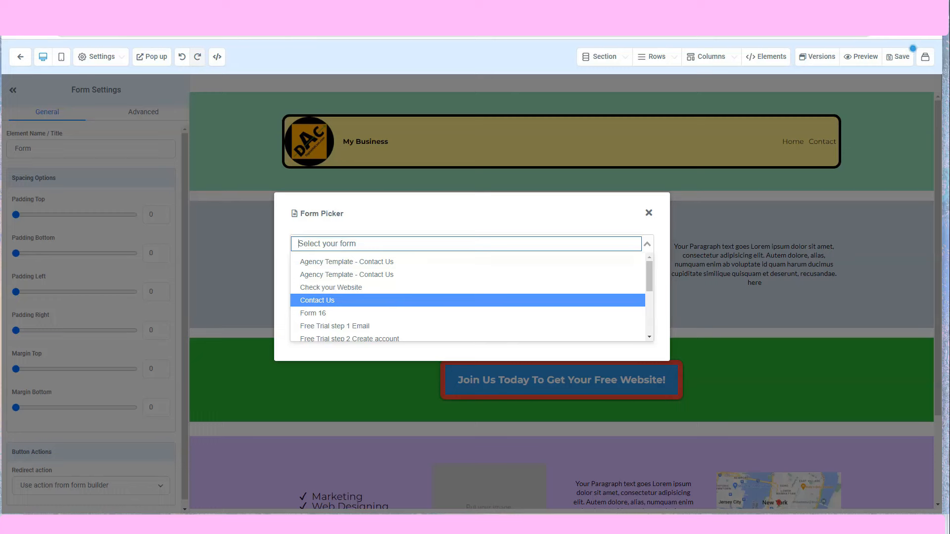
click(317, 300)
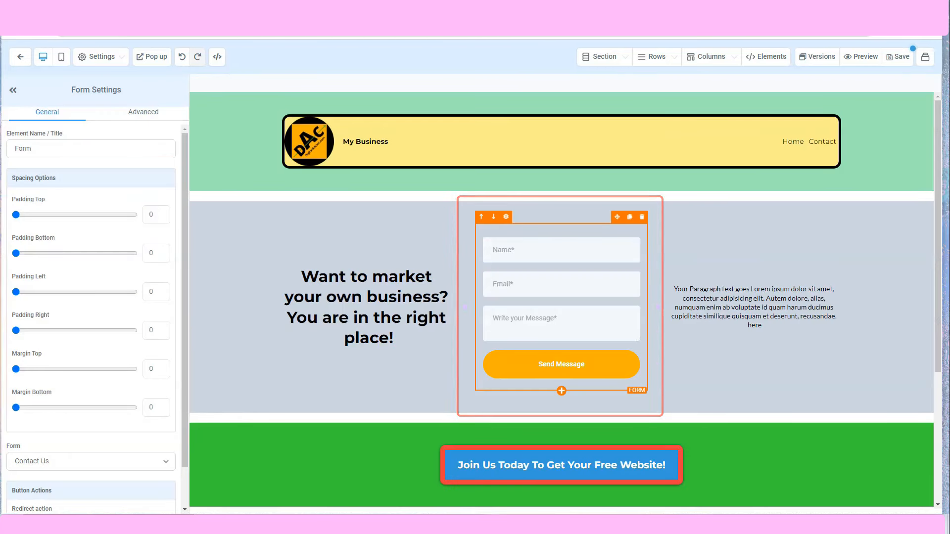
- Review the page layout around the form and save the Contact Us page
scroll(561, 297, down, 4)
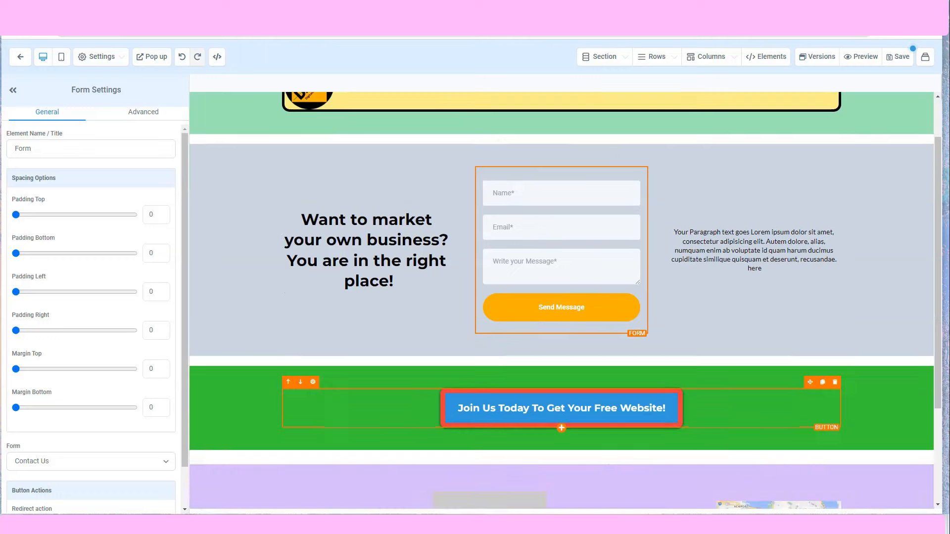
scroll(562, 297, up, 2)
scroll(562, 296, up, 2)
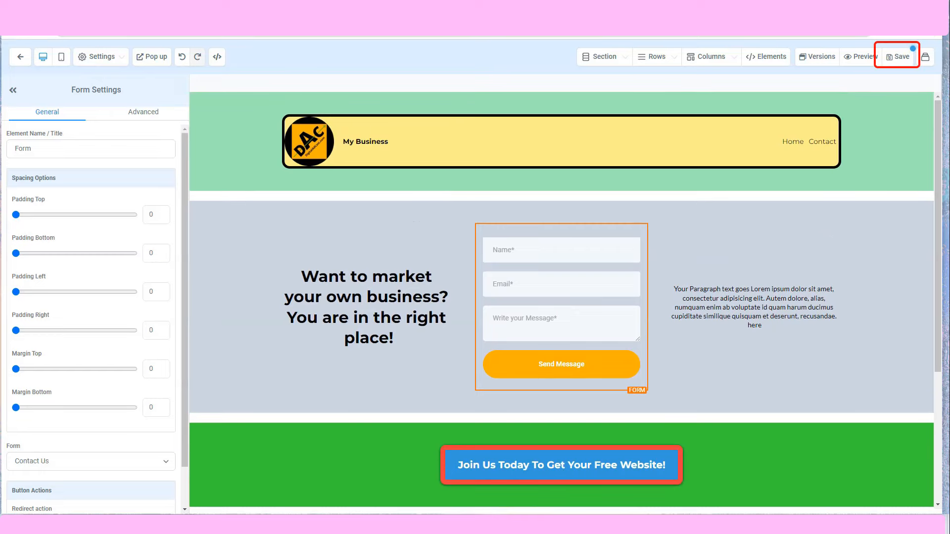
click(898, 56)
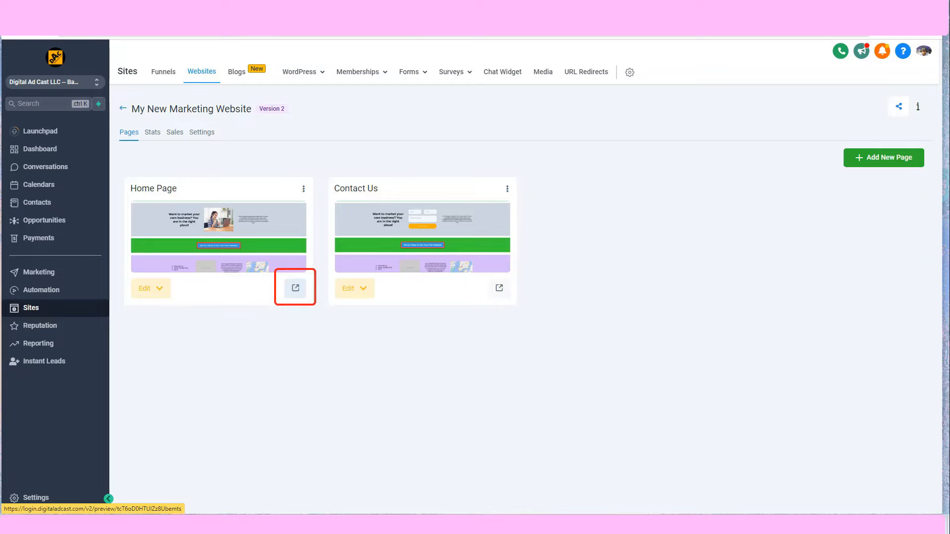
- Preview the Home Page in a new browser tab, checking its preview address and its sections down to the footer
click(295, 288)
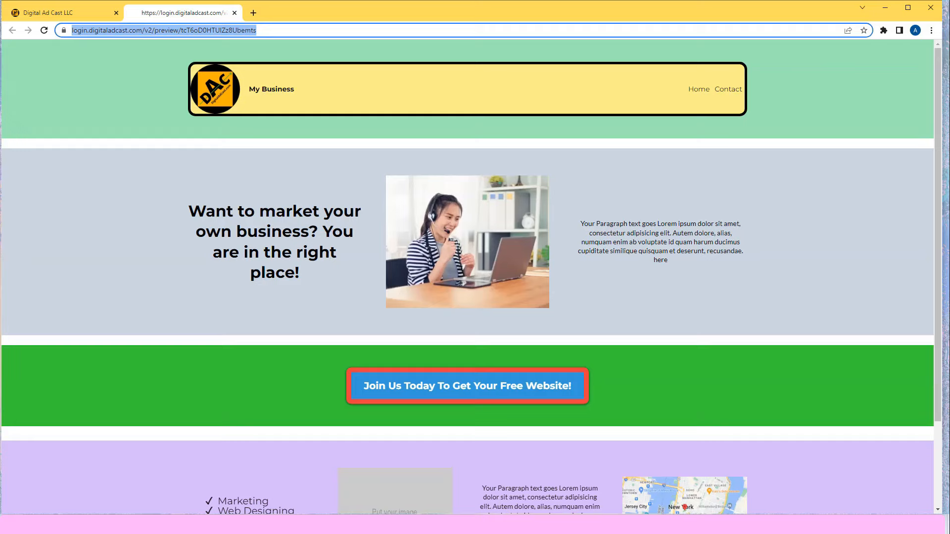
drag(283, 30, 259, 31)
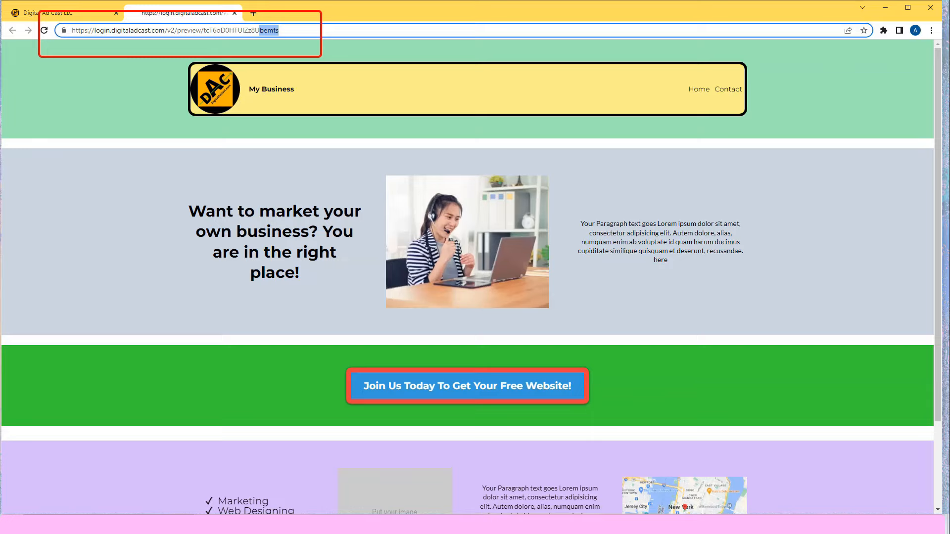
scroll(468, 277, down, 3)
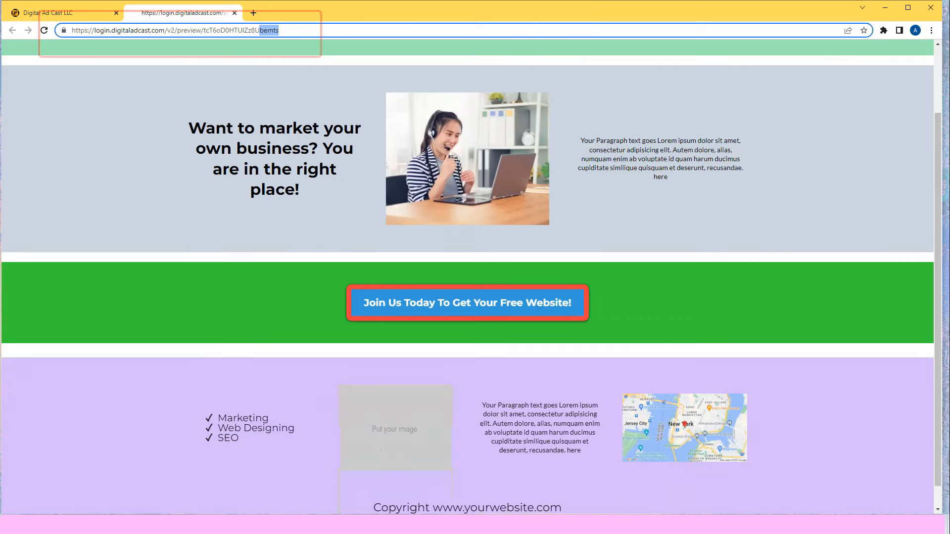
scroll(468, 277, up, 3)
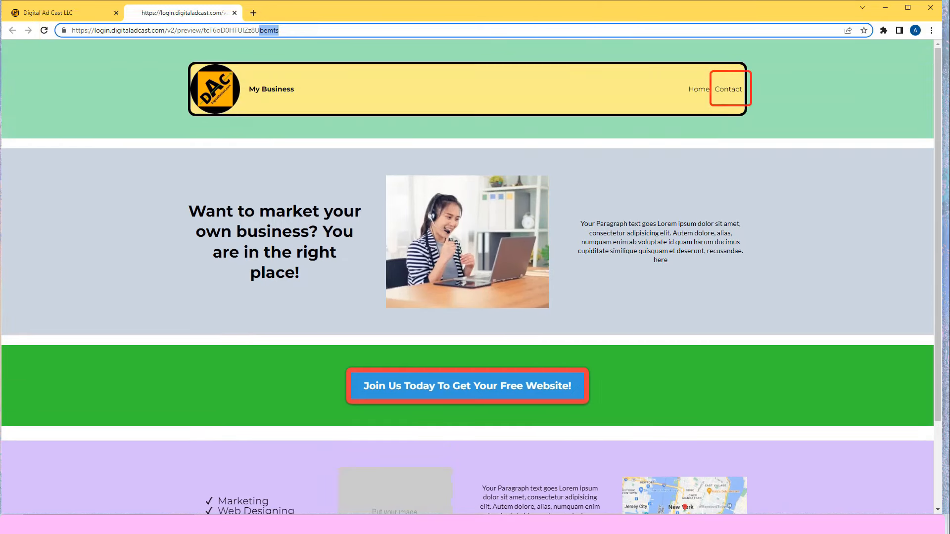